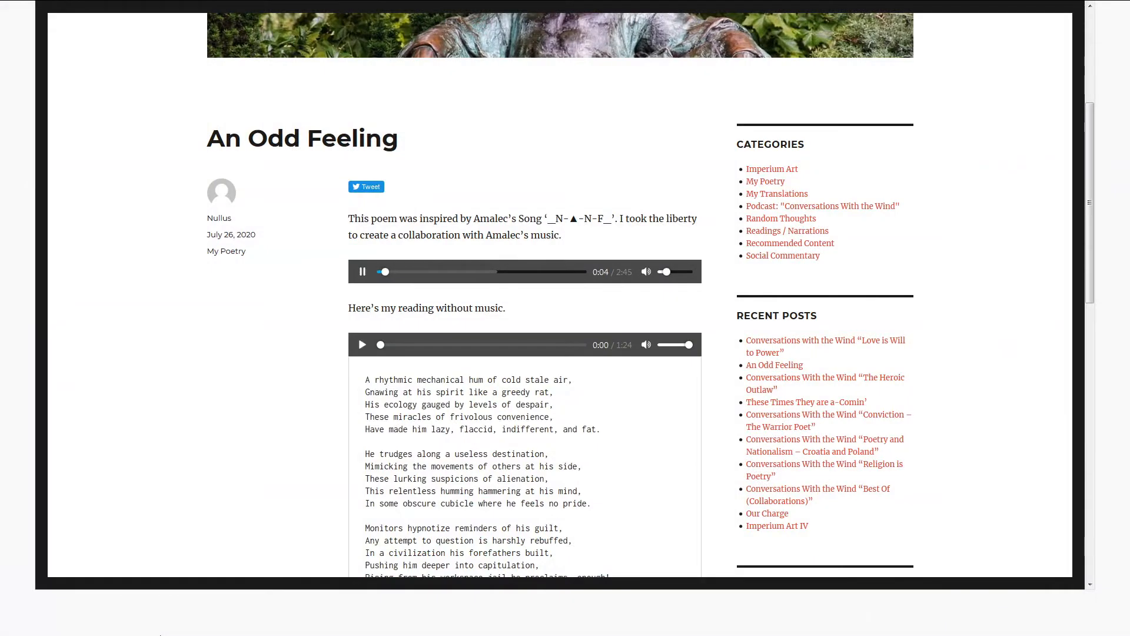
- Read the poem "An Odd Feeling" while the musical version plays, highlighting the phrase "relentless humming hammering" and the word "mind"
scroll(375, 254, "down", 2)
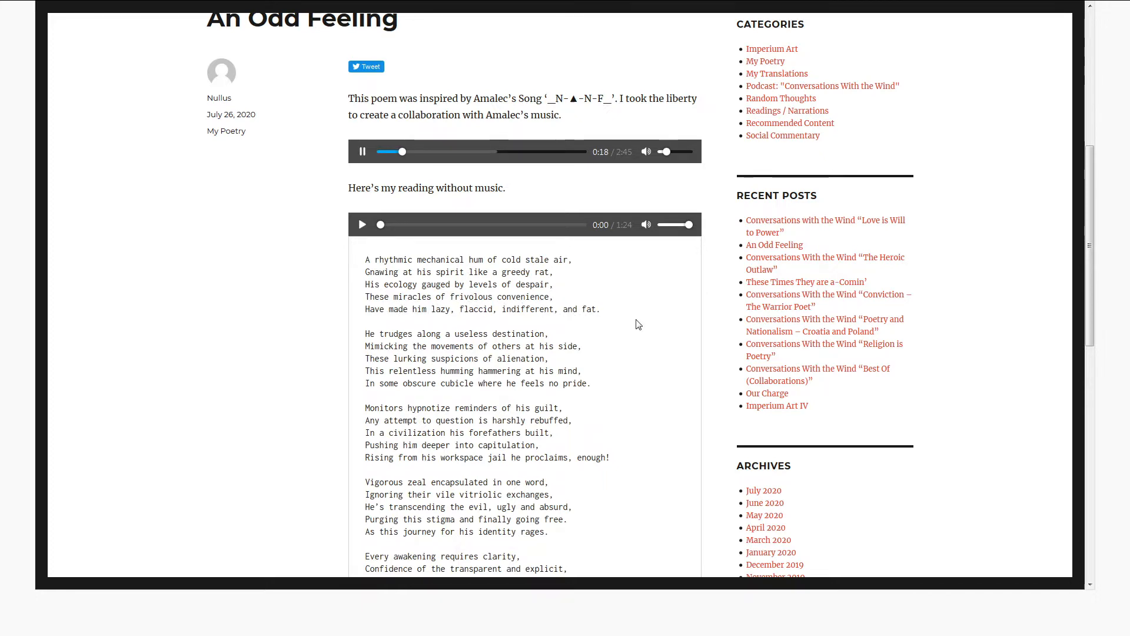
scroll(589, 313, "down", 1)
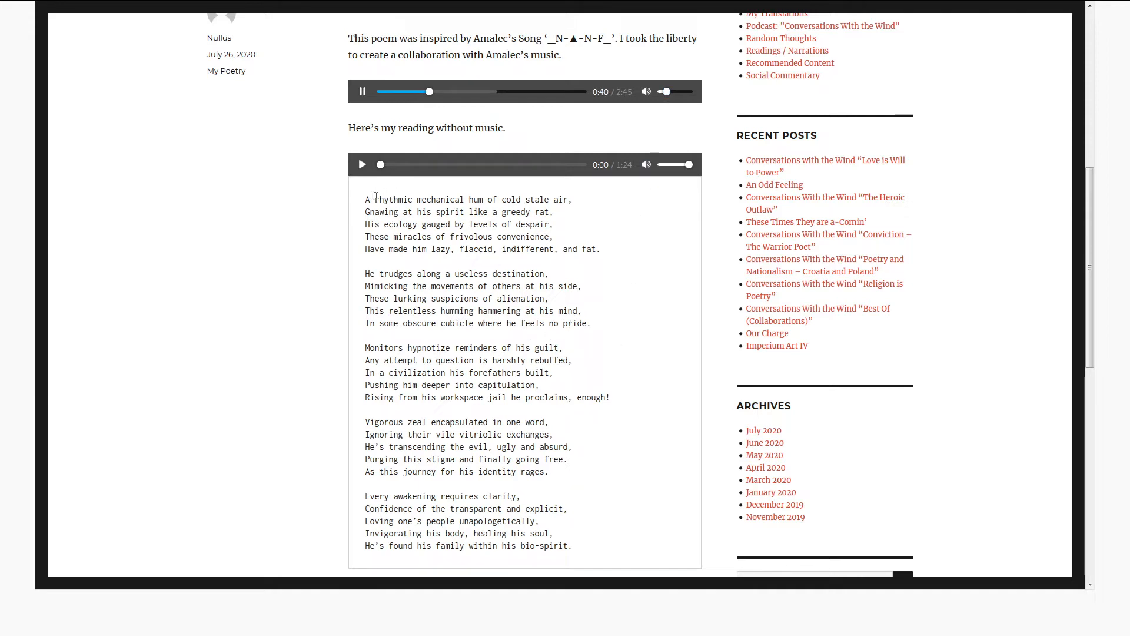
scroll(589, 328, "up", 1)
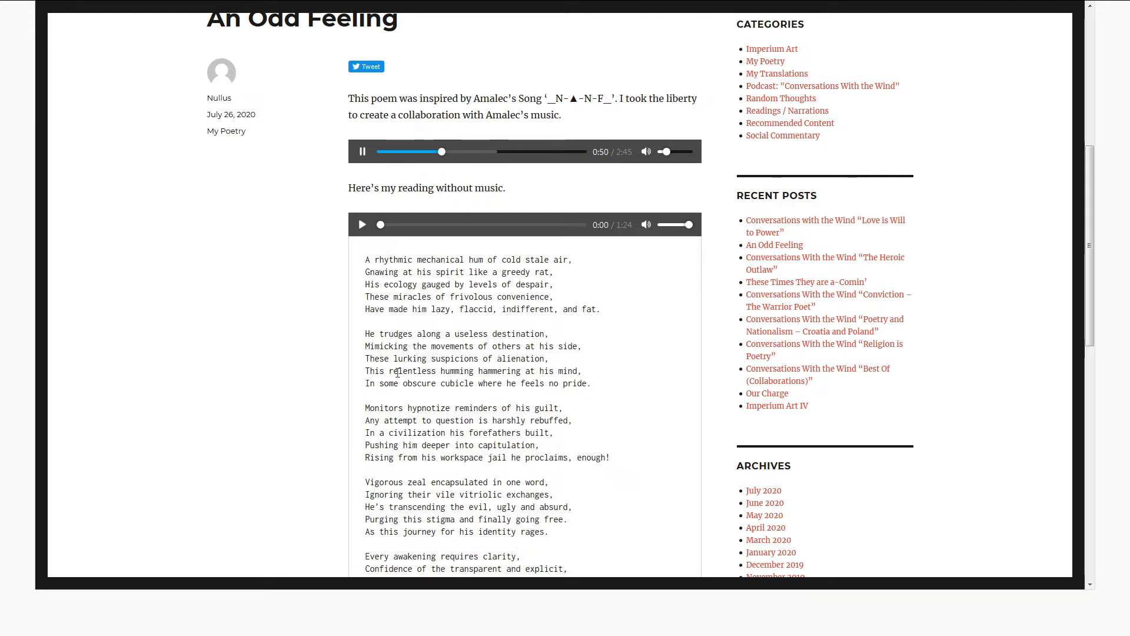
left_click_drag(390, 372, 521, 373)
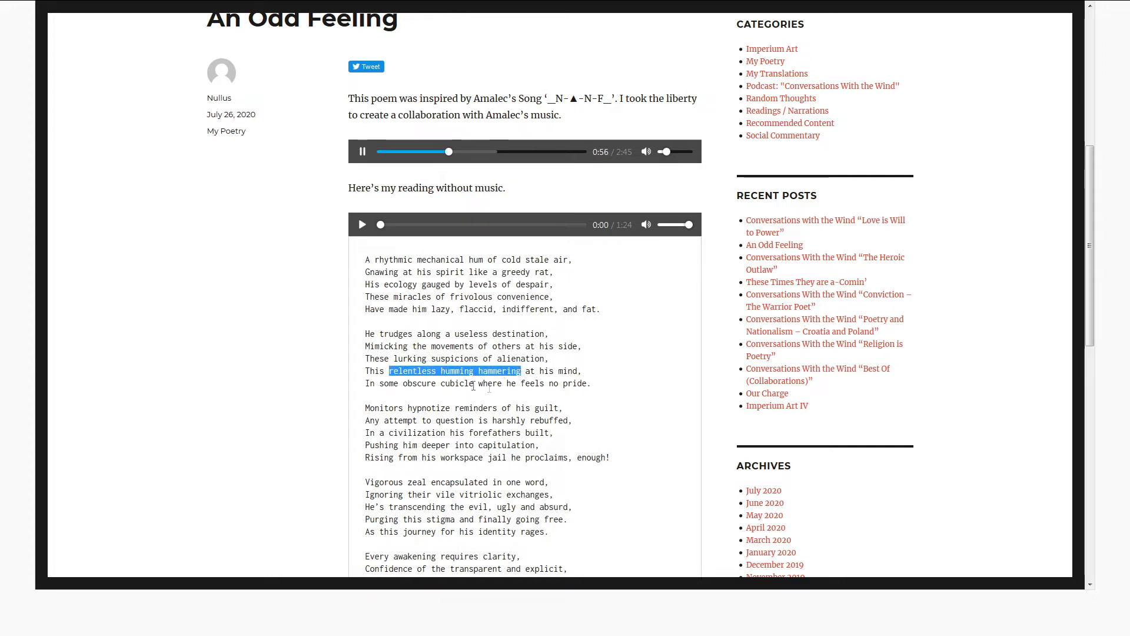
left_click(553, 370)
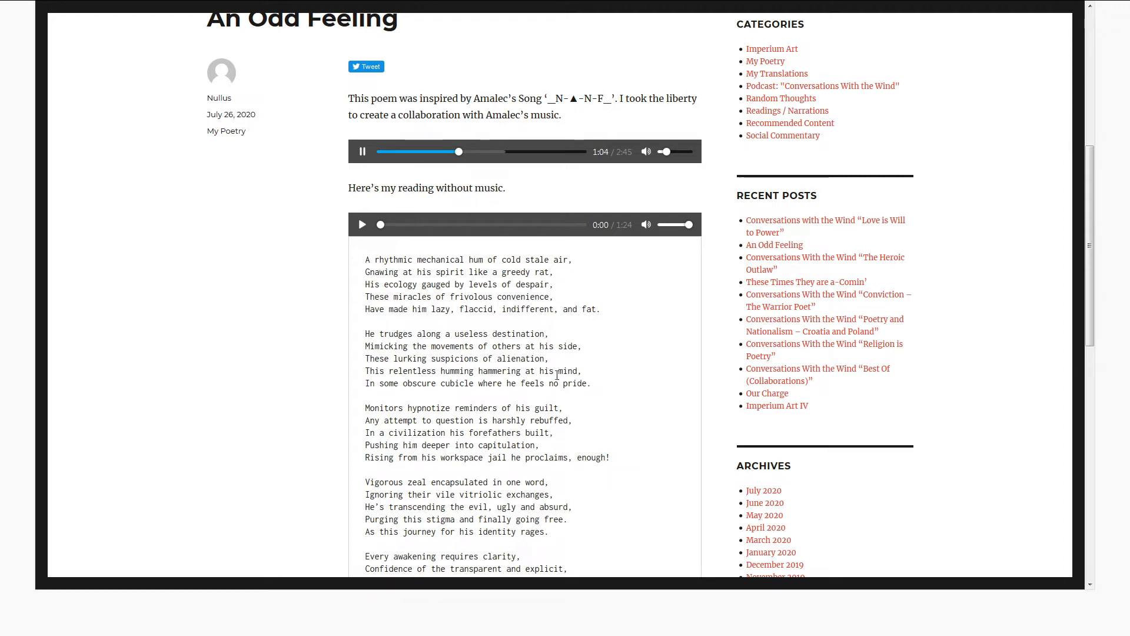
left_click_drag(555, 374, 584, 376)
left_click(556, 393)
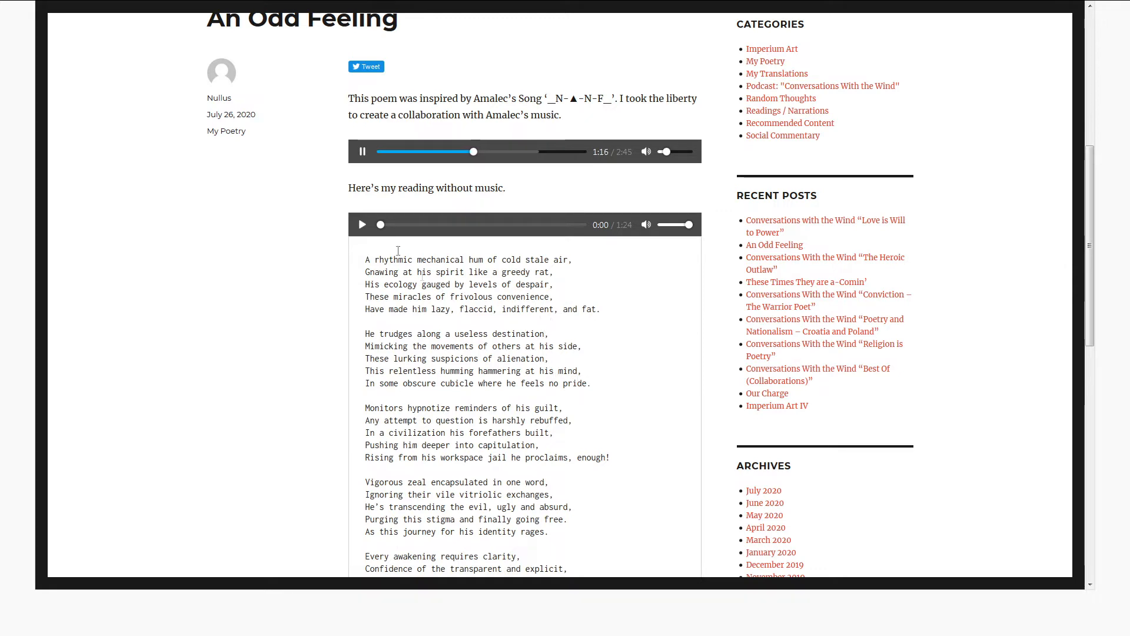
- Replay the musical version from near its start and highlight "relentless humming" and "rhythmic mechanical hum of cold" in the poem
left_click(384, 152)
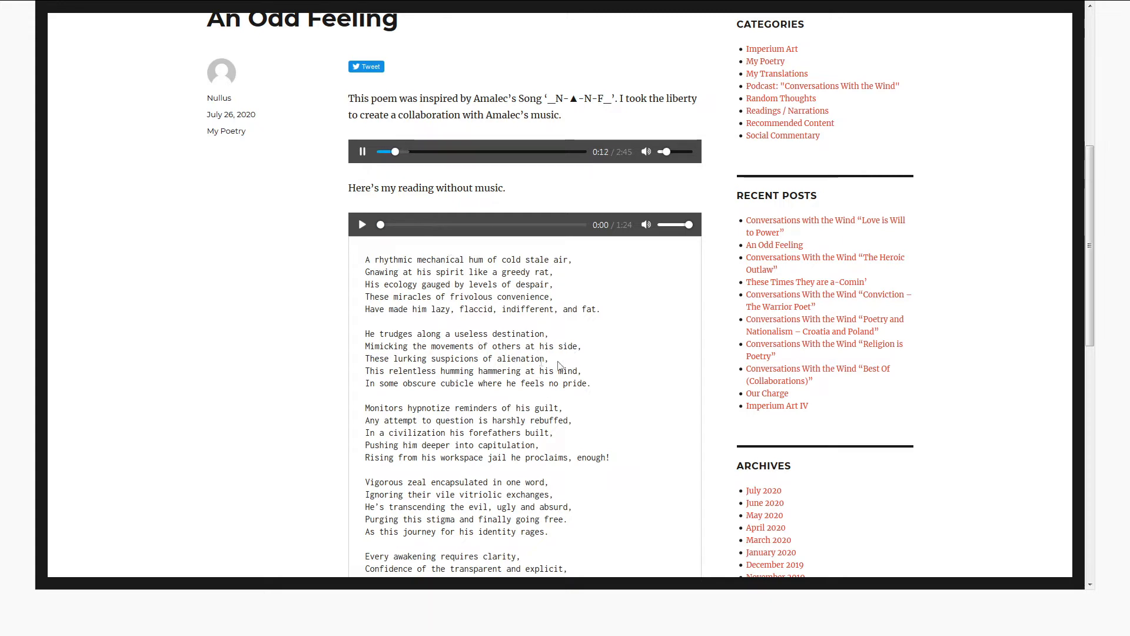
left_click_drag(389, 372, 475, 371)
left_click(542, 377)
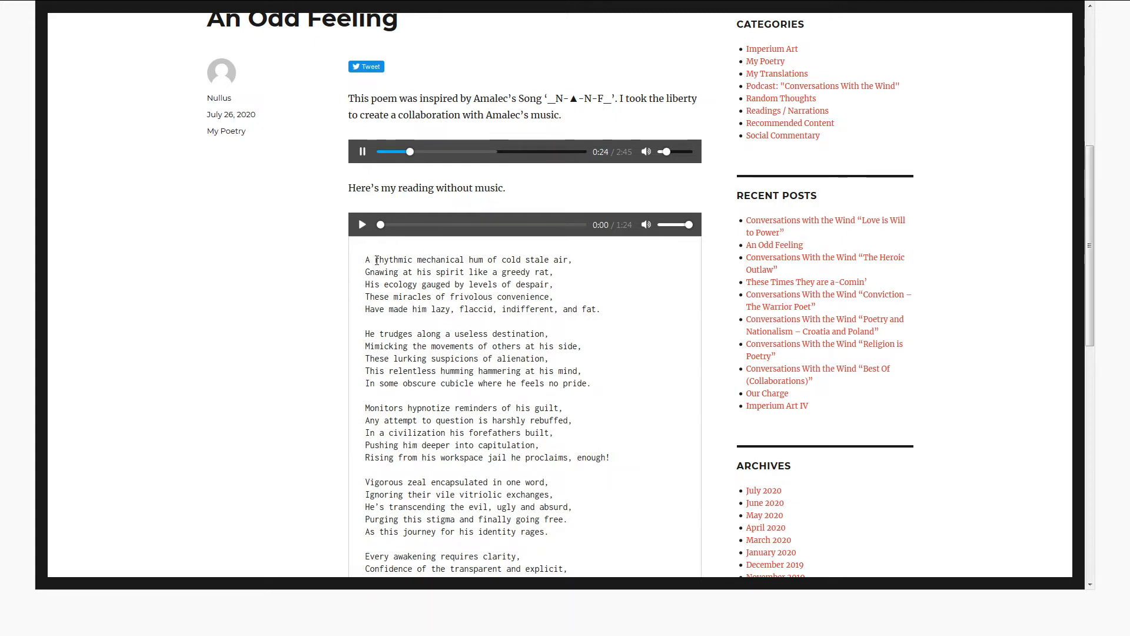
left_click_drag(376, 260, 526, 260)
left_click(473, 259)
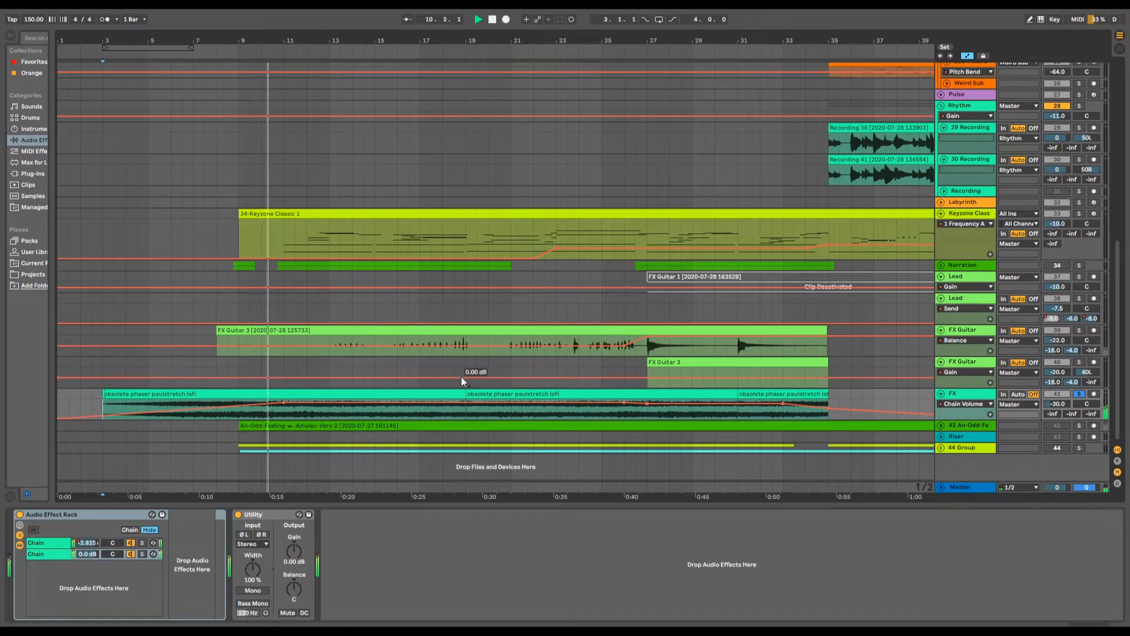
- In Ableton Live, show the first chain's devices in the FX track's Audio Effect Rack and compare playback with the rack bypassed and enabled
left_click(61, 545)
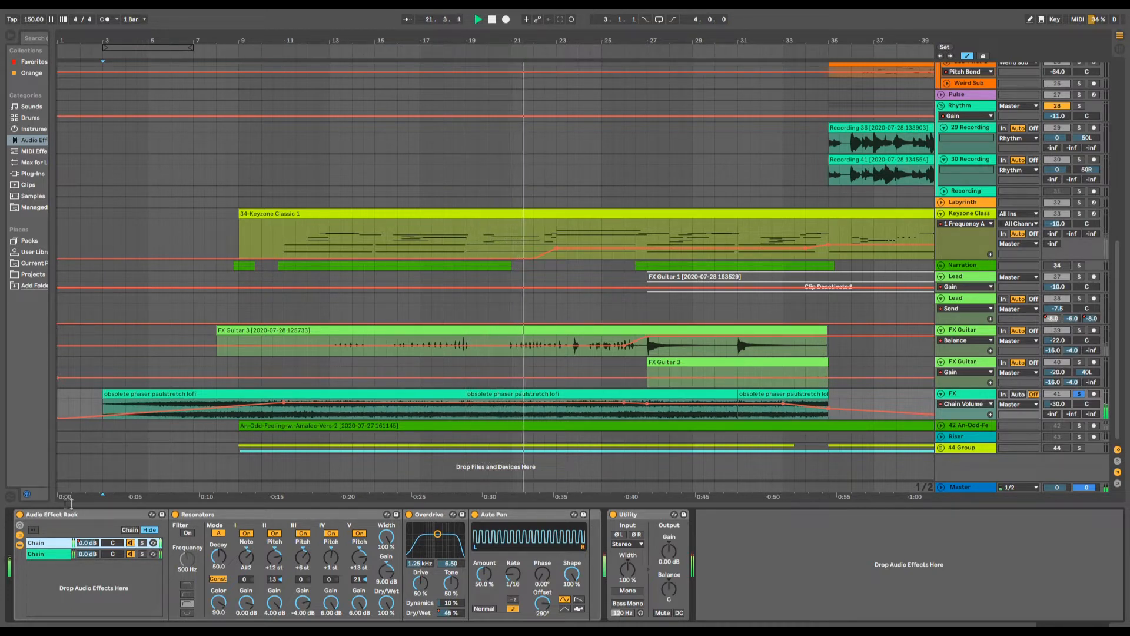
left_click(20, 514)
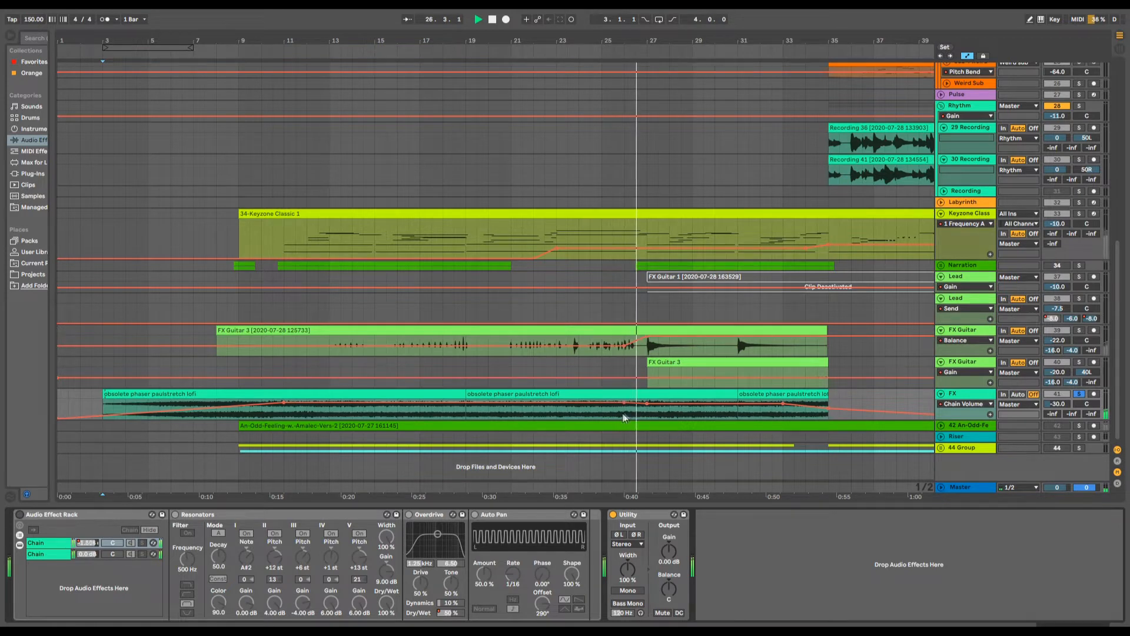
left_click(288, 415)
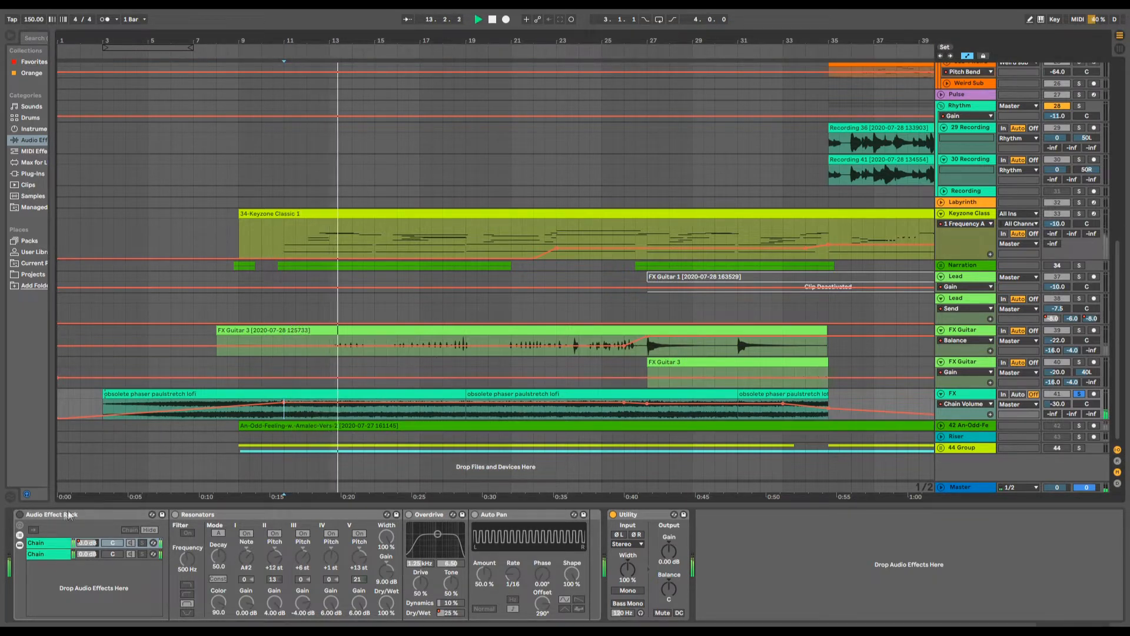
left_click(20, 517)
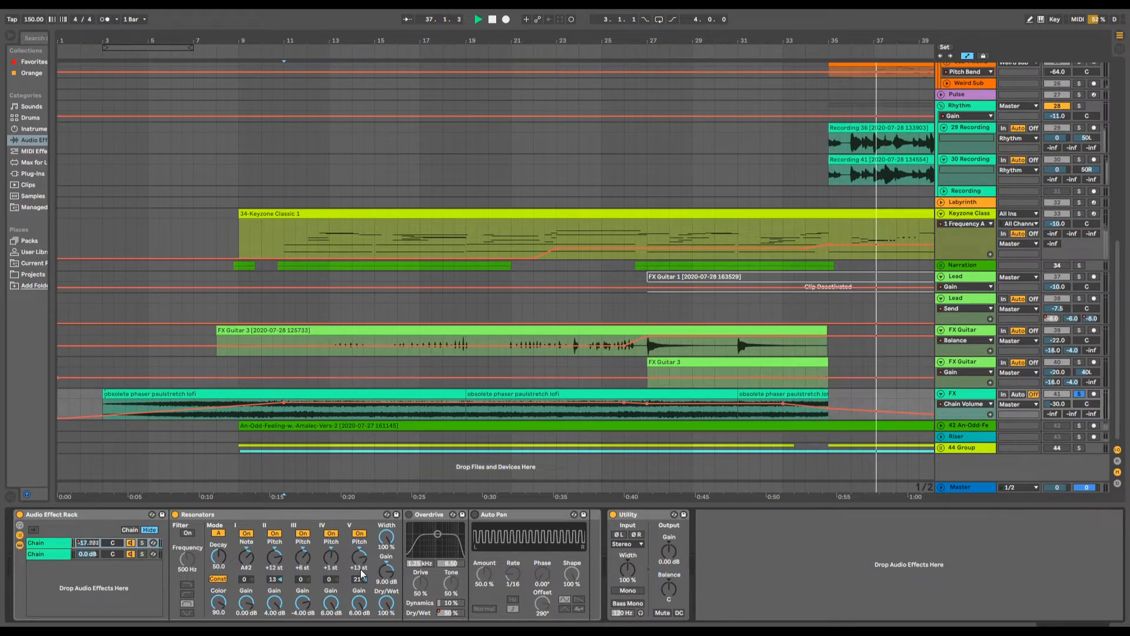
- Play the FX track from about bar 9 and enable Overdrive and Auto Pan in the rack's first chain
left_click(253, 412)
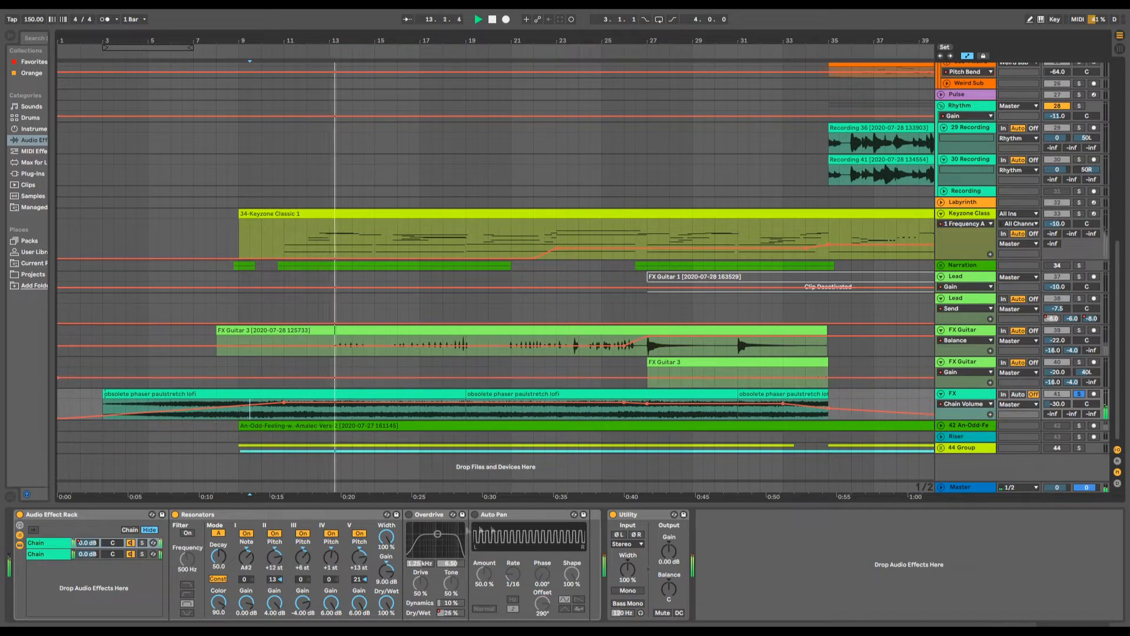
left_click(408, 514)
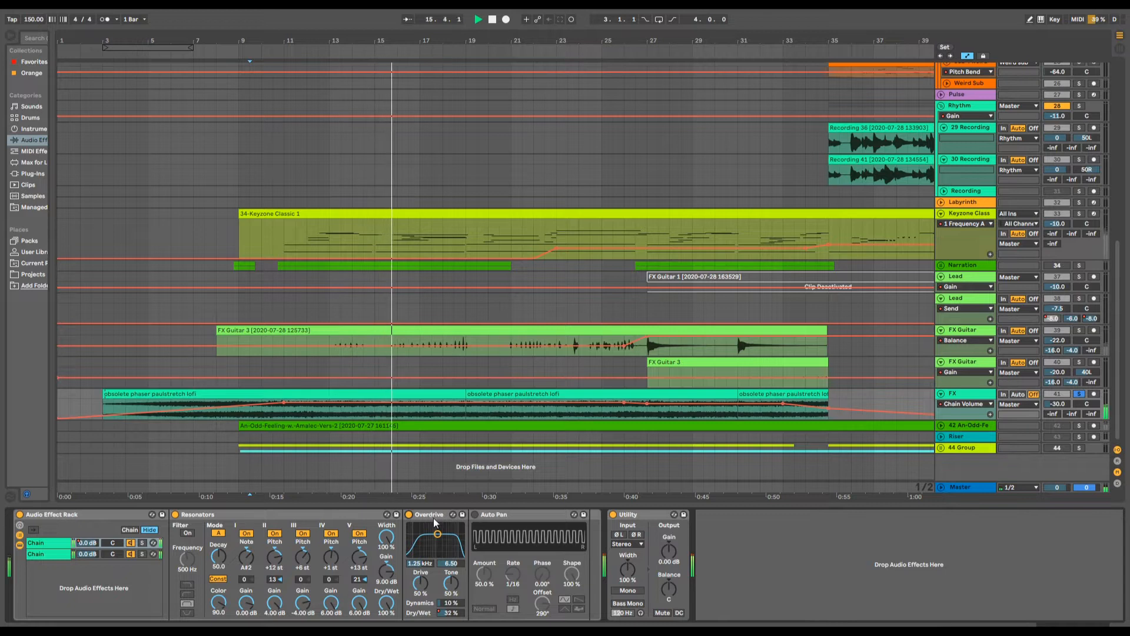
left_click(474, 515)
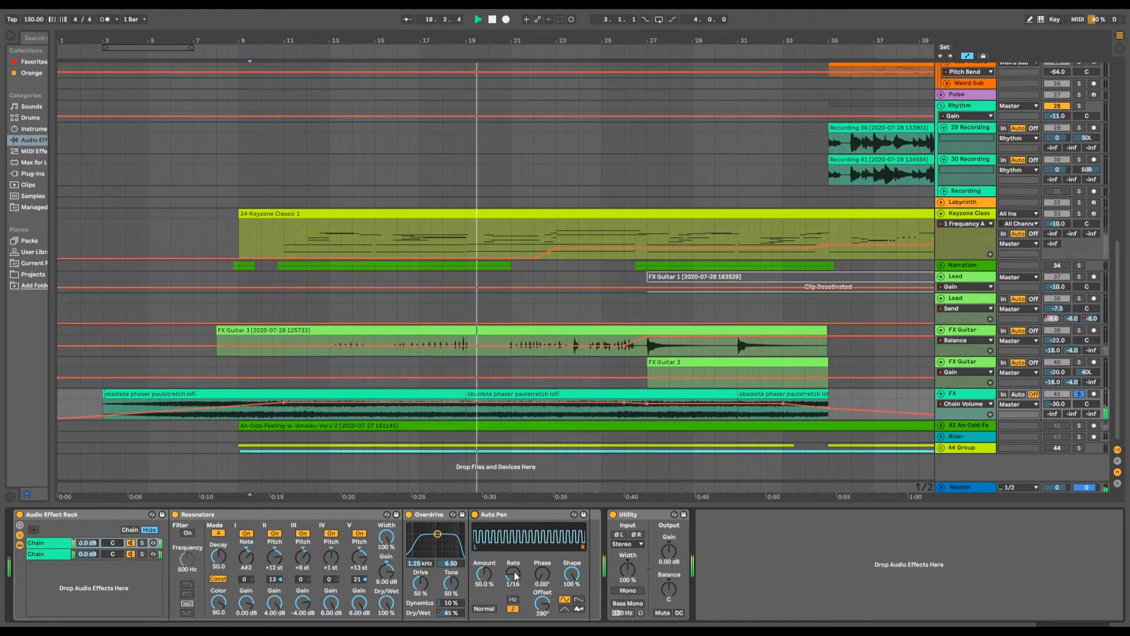
- Fold the Auto Pan and Resonators devices and the whole Audio Effect Rack on the FX track
double_click(523, 514)
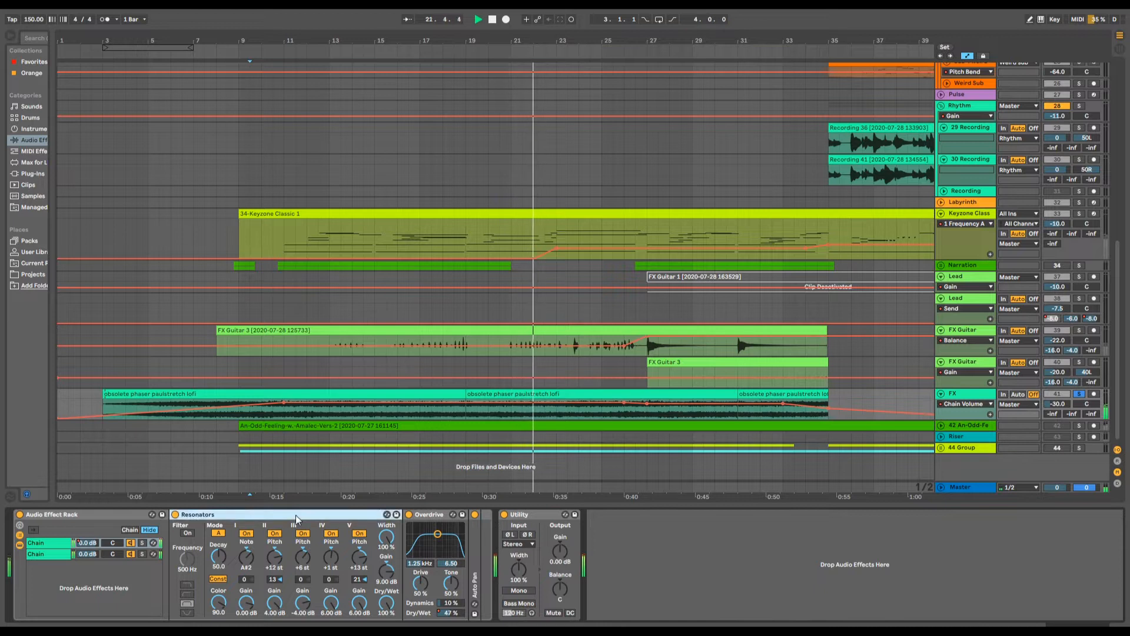
double_click(205, 514)
double_click(92, 514)
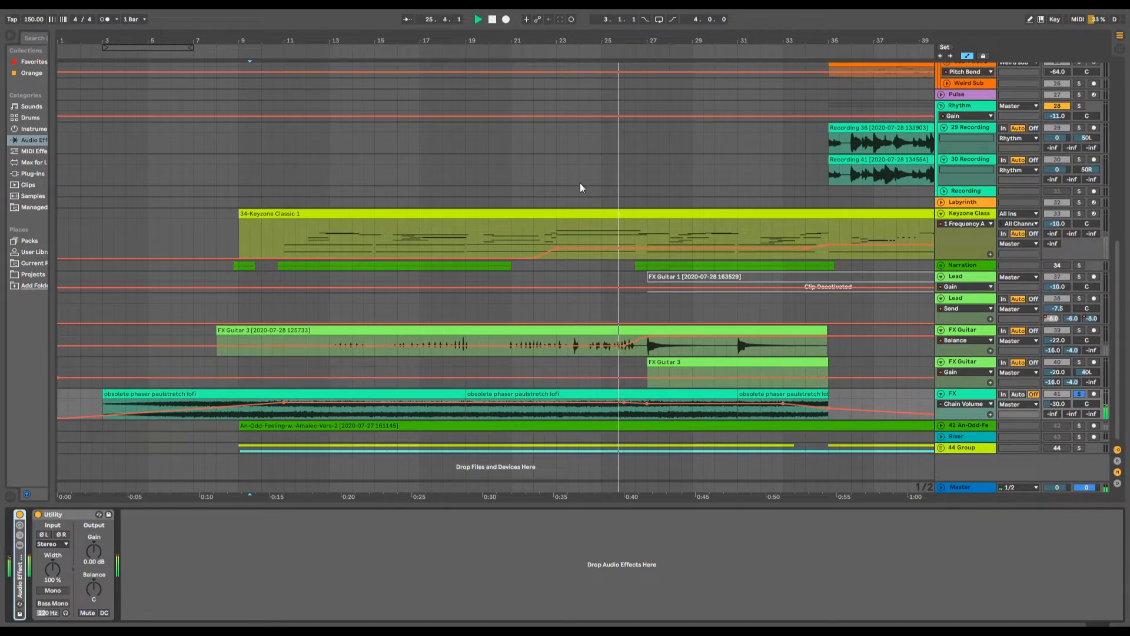
- Show the device chain of the upper FX Guitar track and fold its Dominator device
left_click_drag(528, 42, 455, 42)
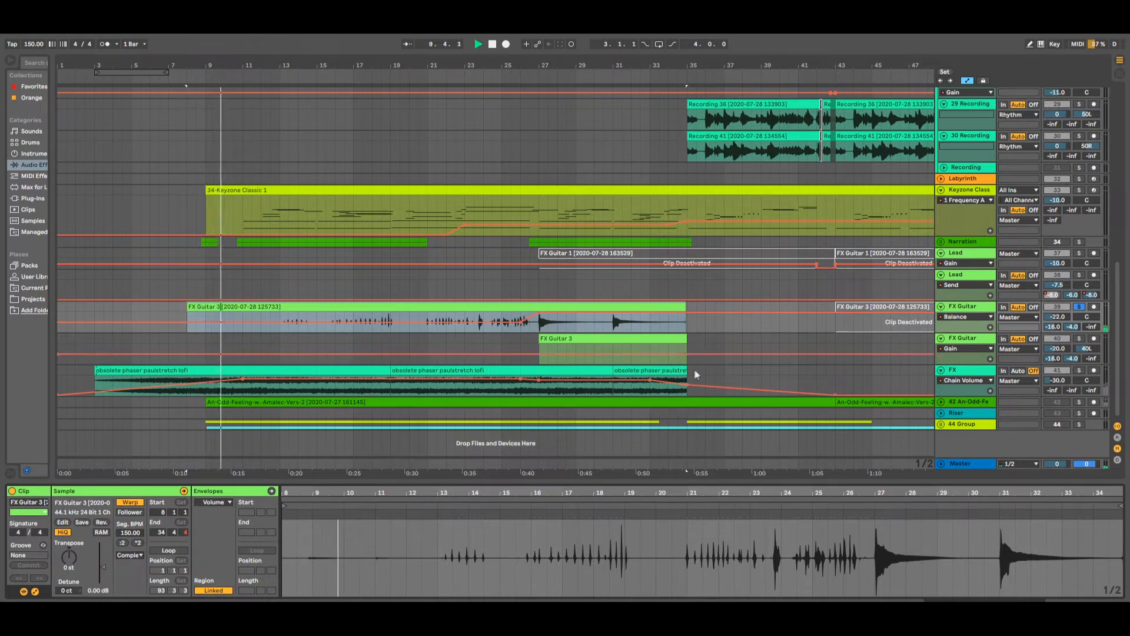
left_click(959, 306)
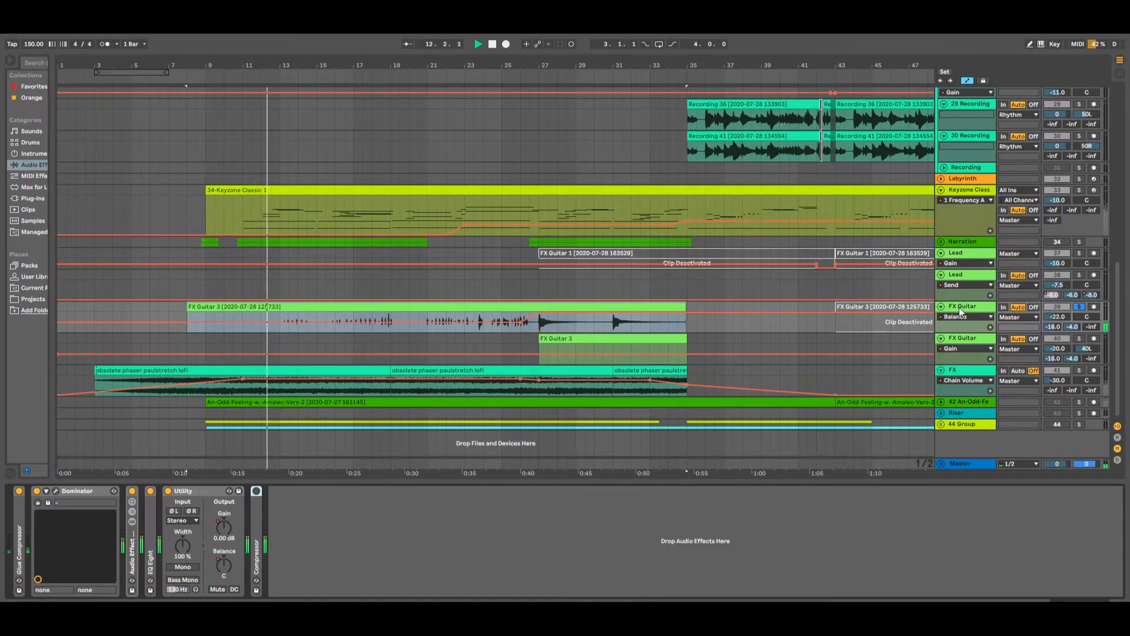
double_click(72, 492)
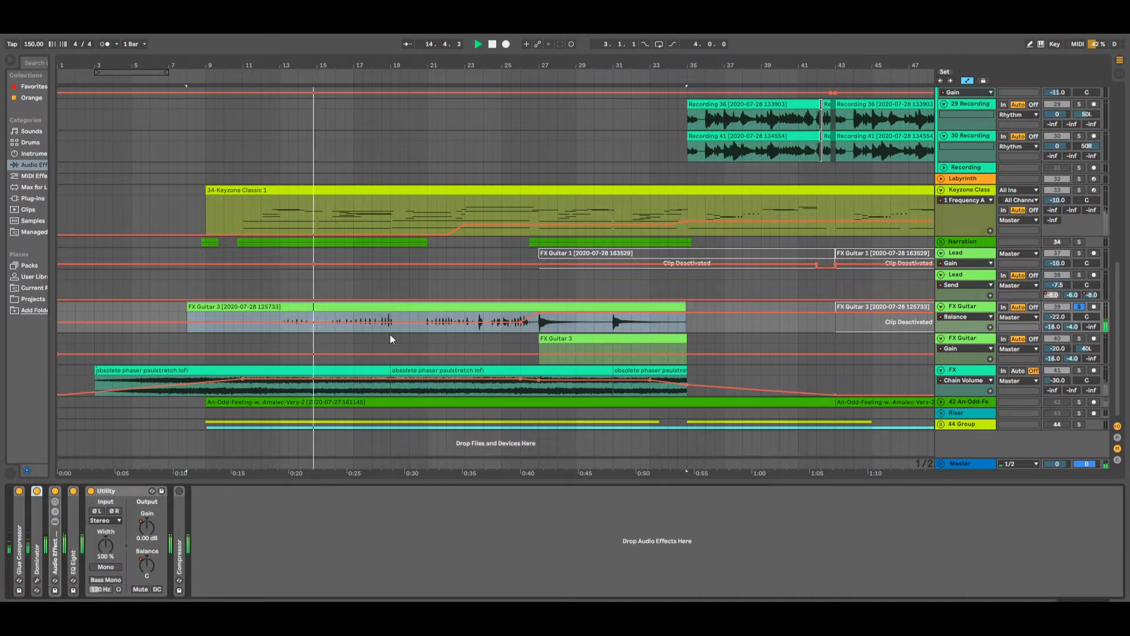
- Examine the FX Guitar 3 clip's waveform in an enlarged clip view, and solo the lower FX Guitar track
left_click(427, 302)
left_click_drag(532, 481, 532, 245)
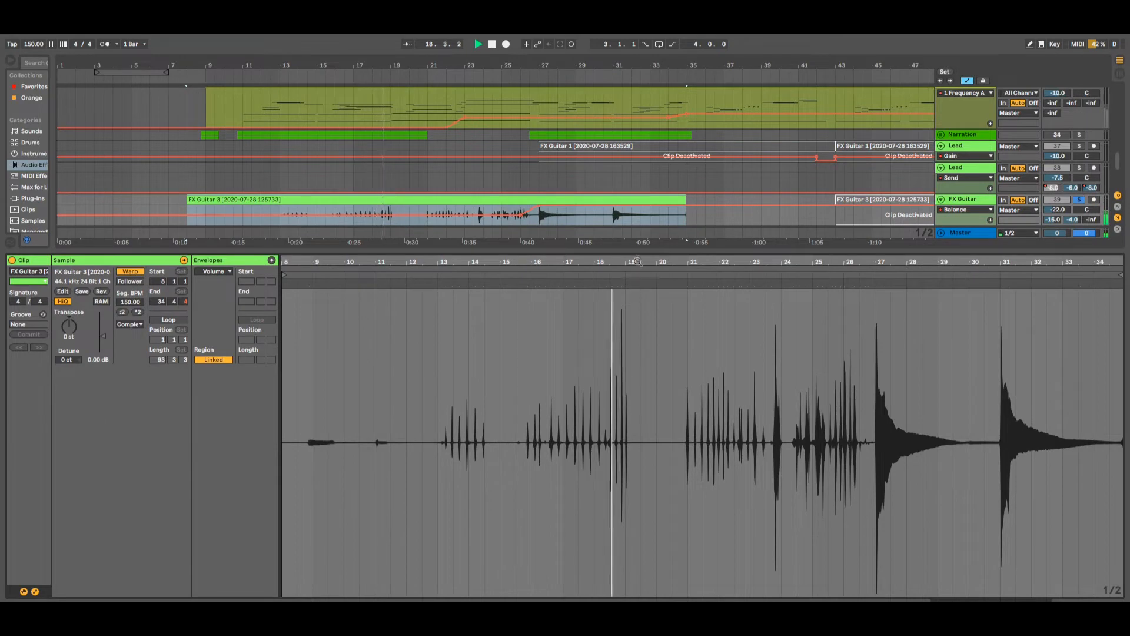
left_click_drag(640, 253, 608, 570)
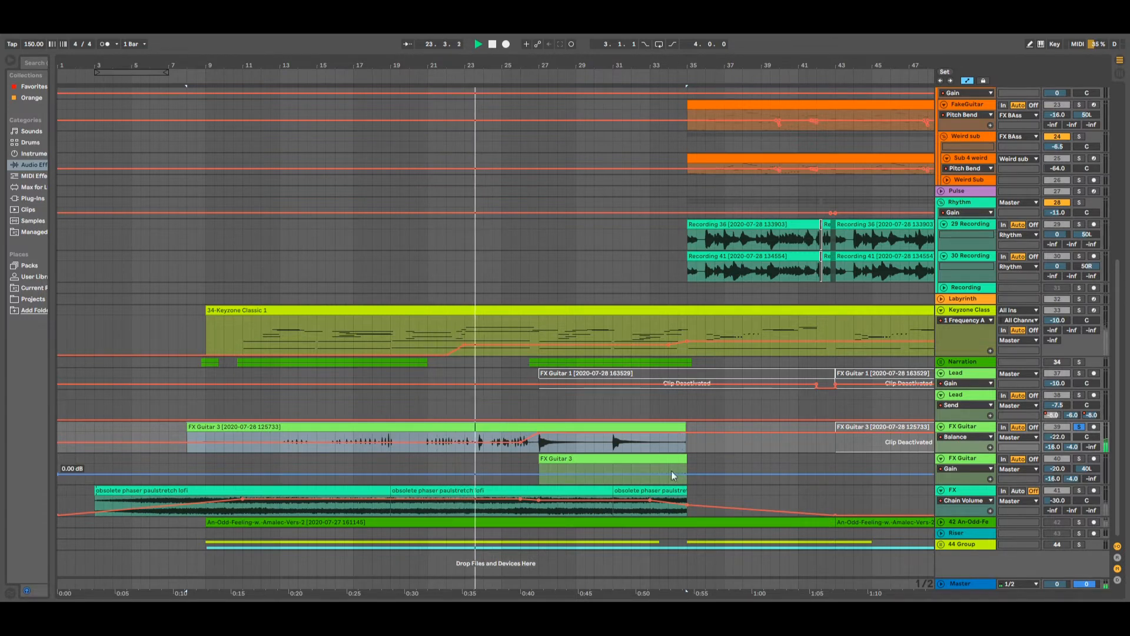
left_click(1081, 458)
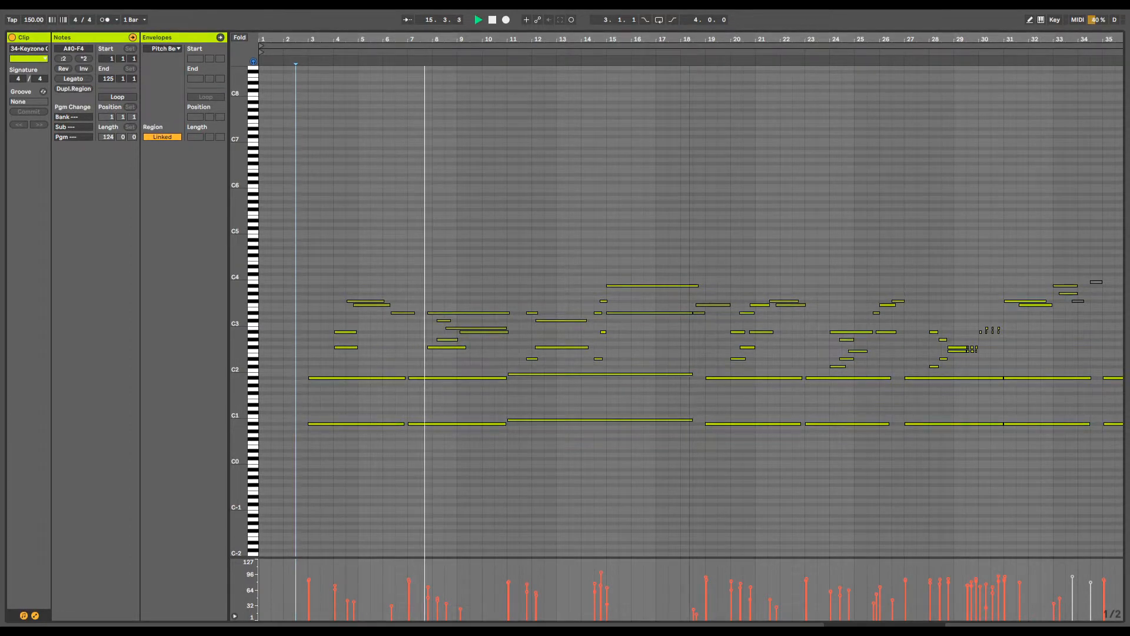
- Examine the notes of the Keyzone Classic MIDI clip, following playback up to about bar 34 of the clip
left_click_drag(677, 40, 847, 86)
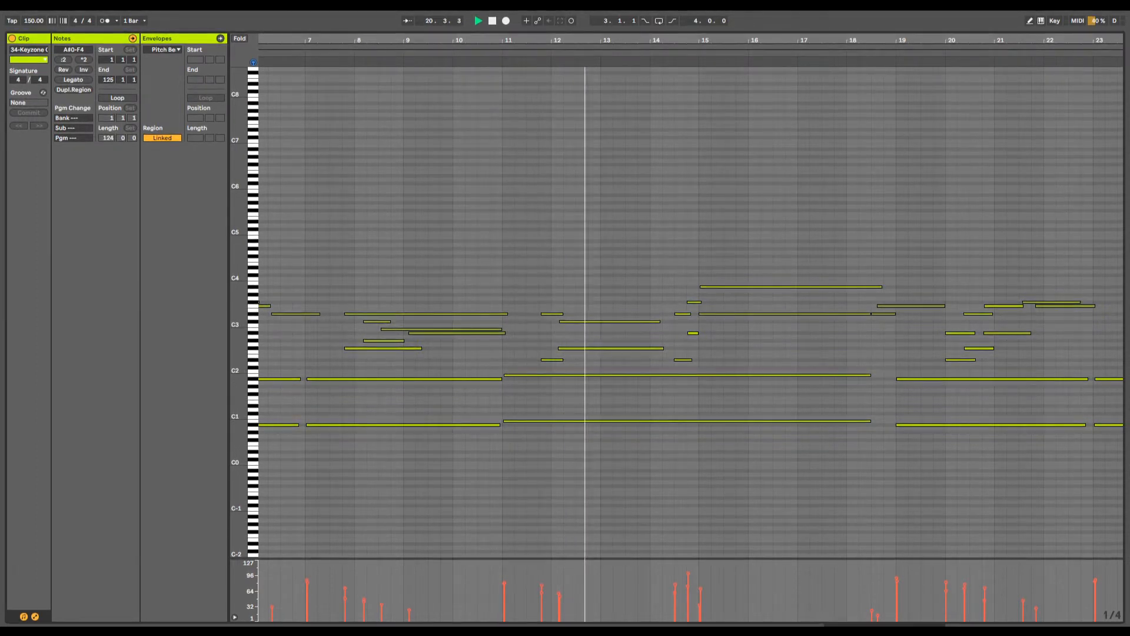
left_click_drag(558, 41, 538, 26)
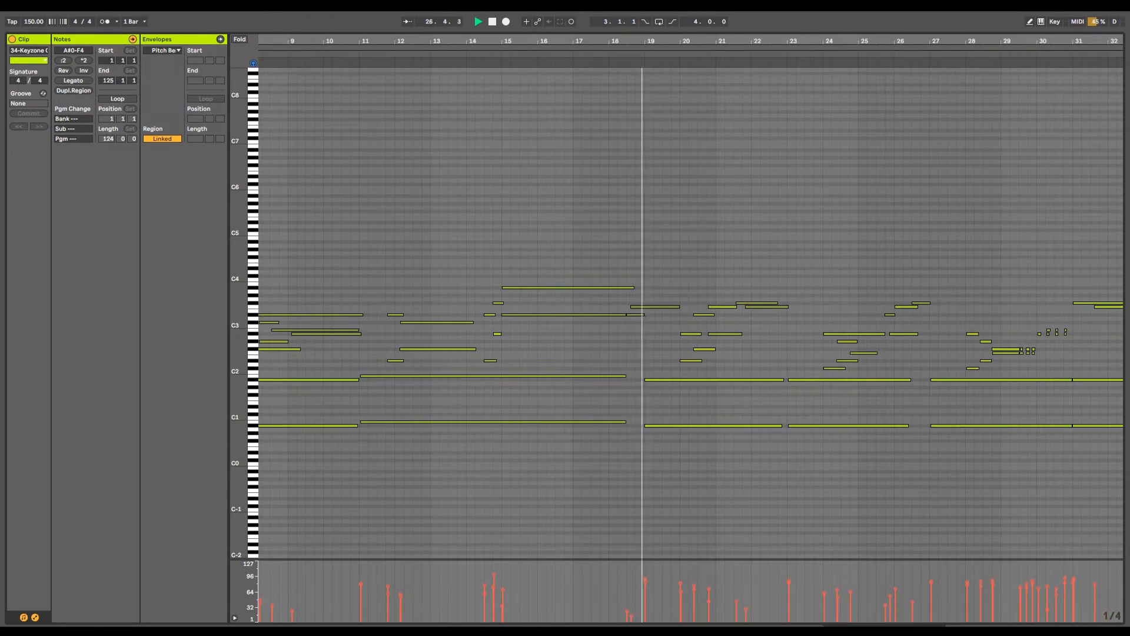
left_click_drag(822, 41, 794, 34)
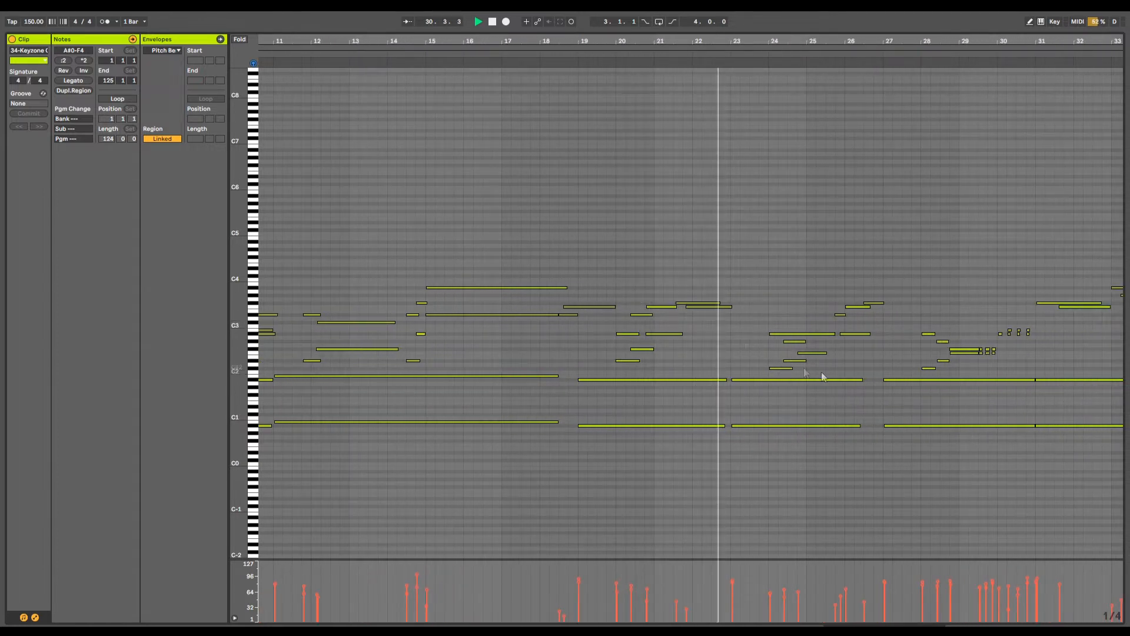
left_click_drag(837, 41, 522, 64)
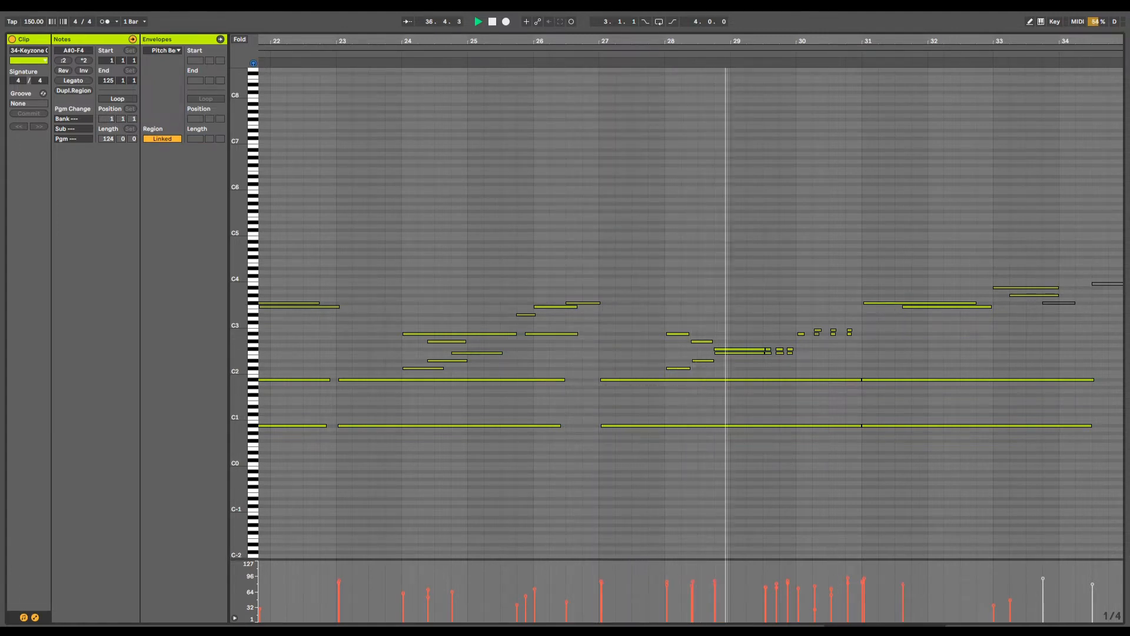
left_click_drag(681, 41, 560, 17)
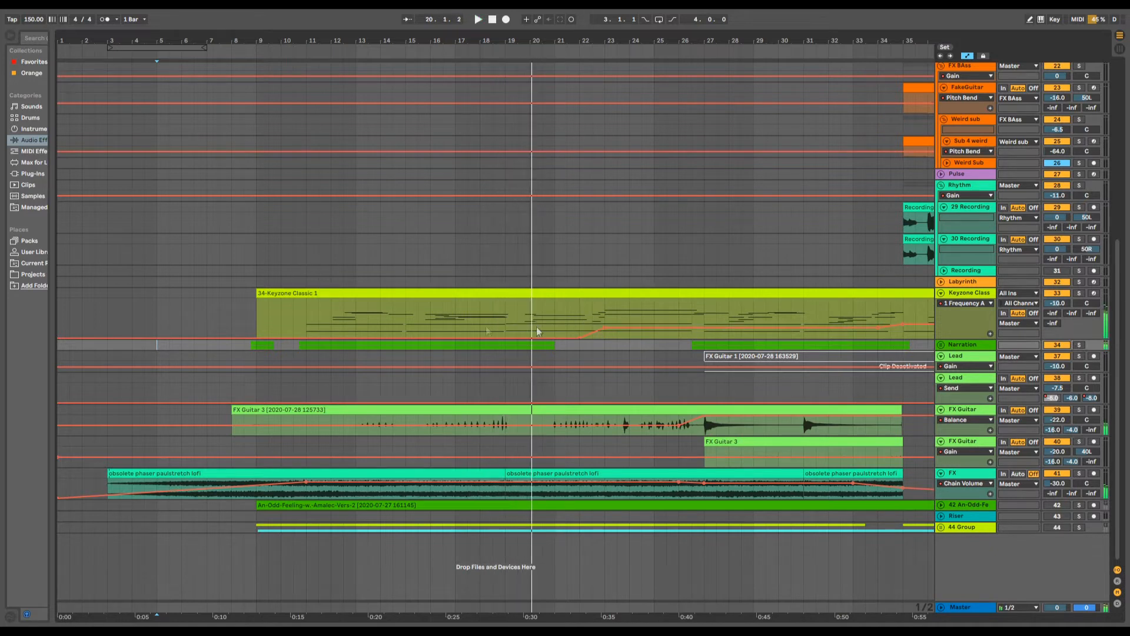
- Unfold the Narration group to show its two vocal tracks and solo the group
left_click(940, 345)
scroll(782, 384, "down", 1)
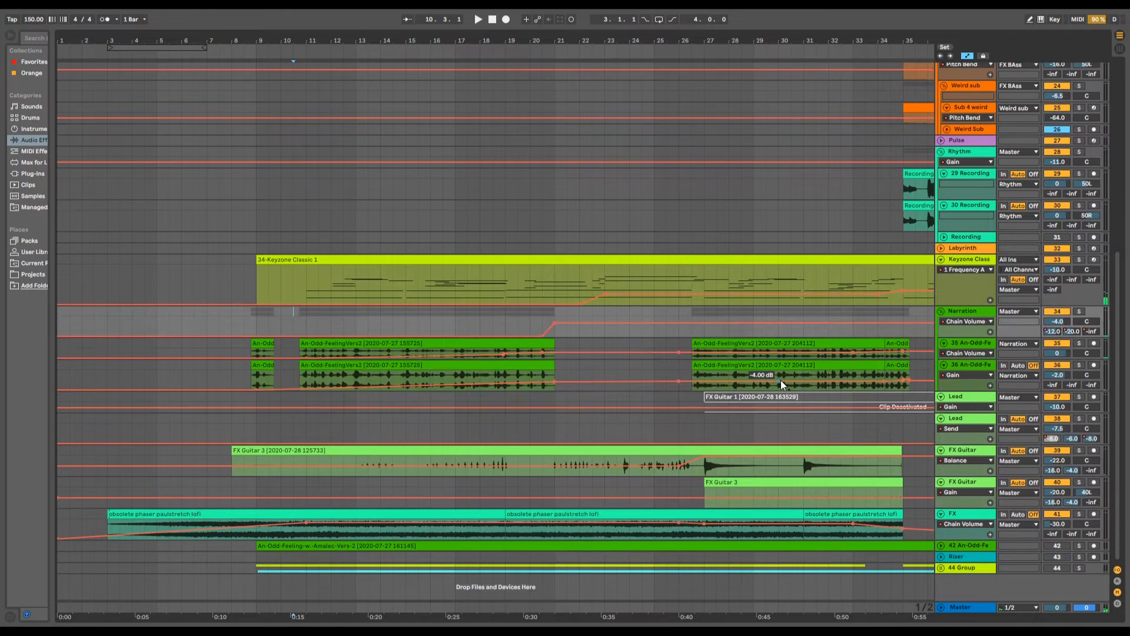
left_click(1078, 311)
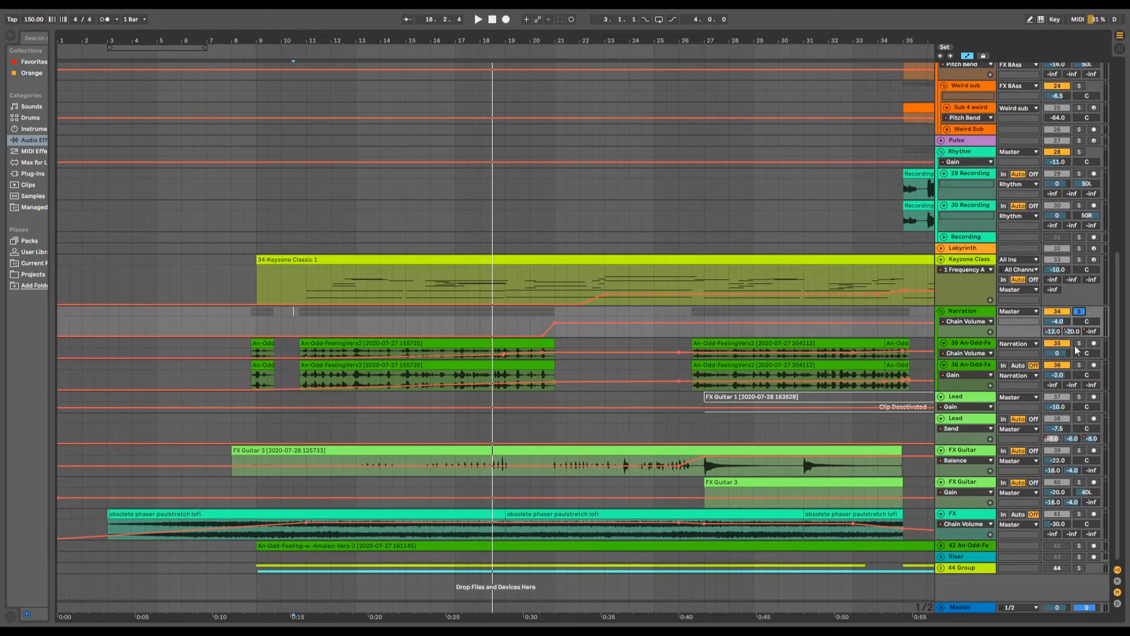
- Show the device chain of narration track 35 and compare its playback with the Delay device bypassed and enabled
double_click(971, 348)
scroll(617, 336, "down", 3)
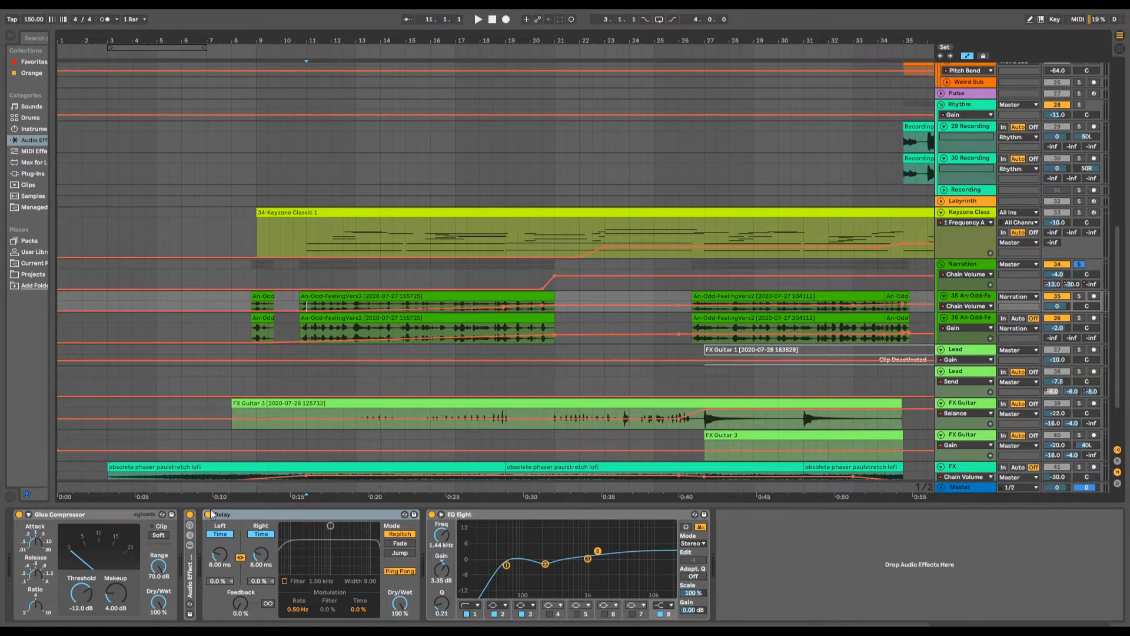
key("space")
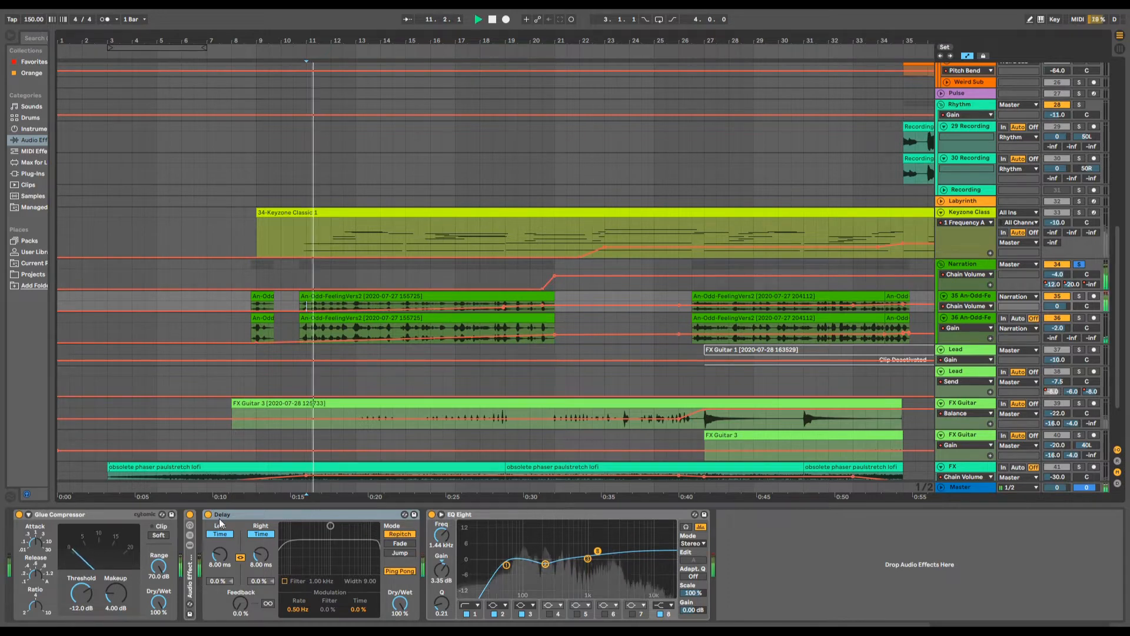
left_click(207, 515)
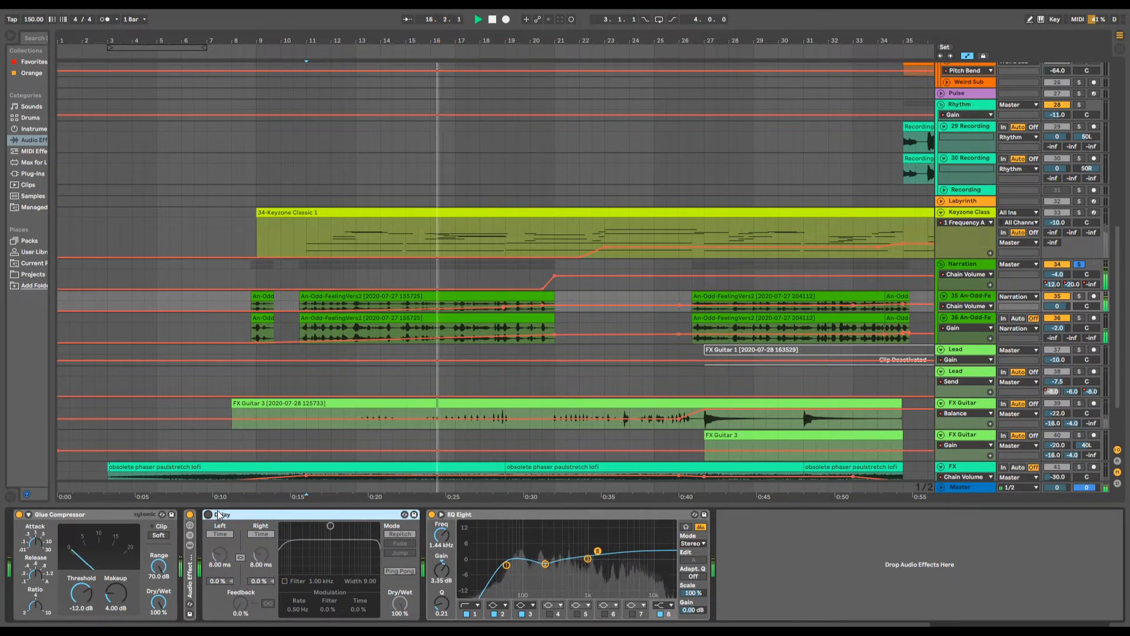
left_click(208, 515)
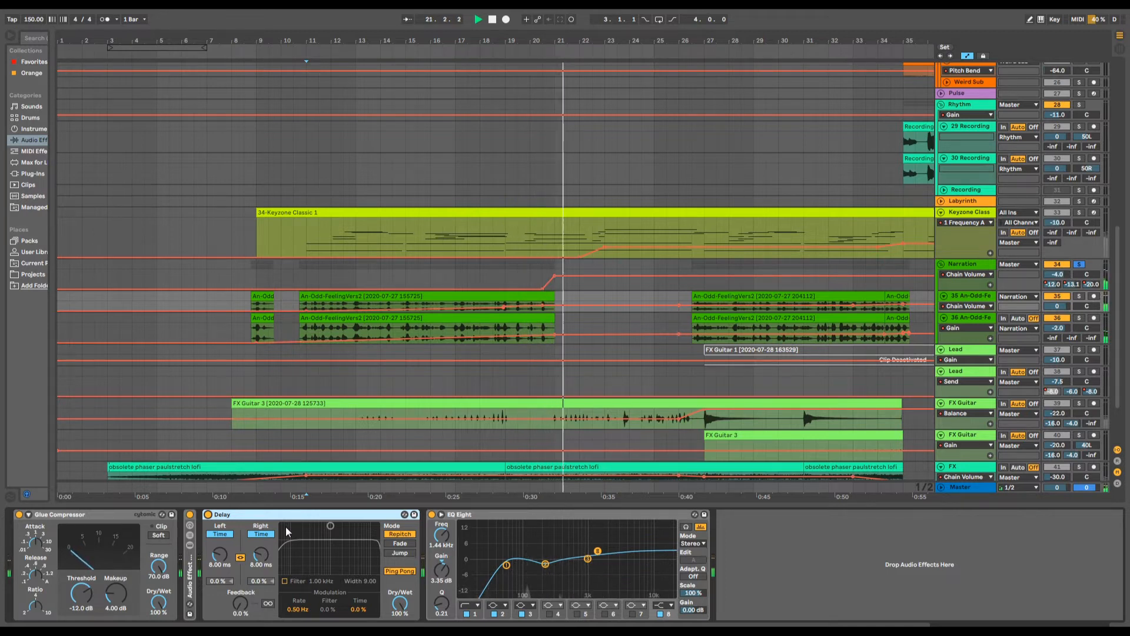
- Show the device chain of narration track 36, and play track 35's first long clip with track 35 soloed
left_click(356, 333)
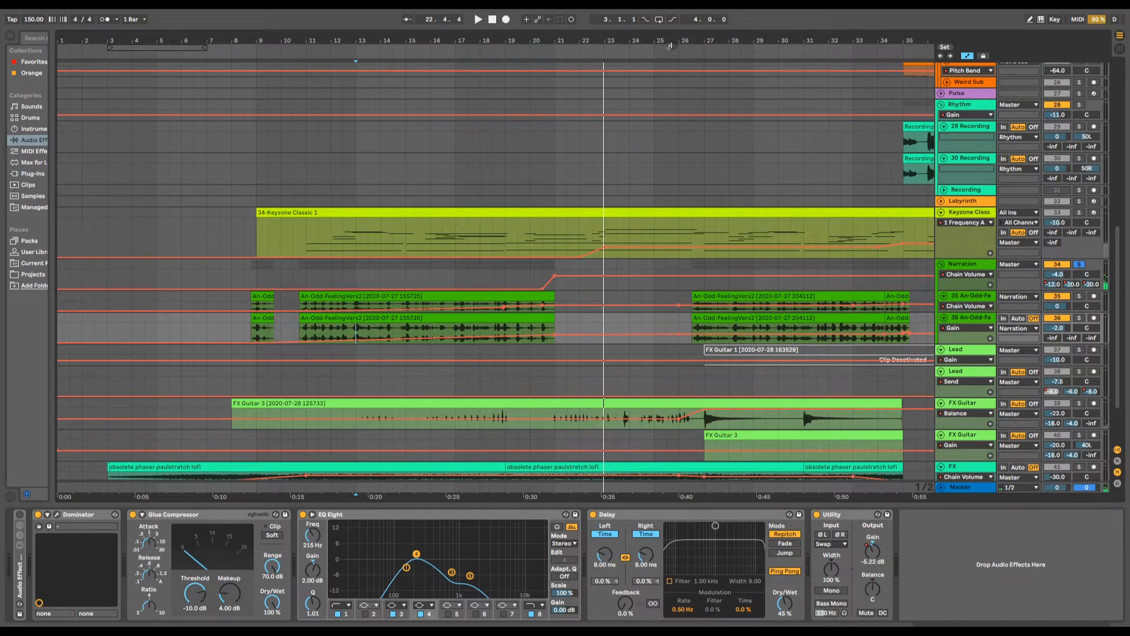
left_click_drag(679, 40, 550, 34)
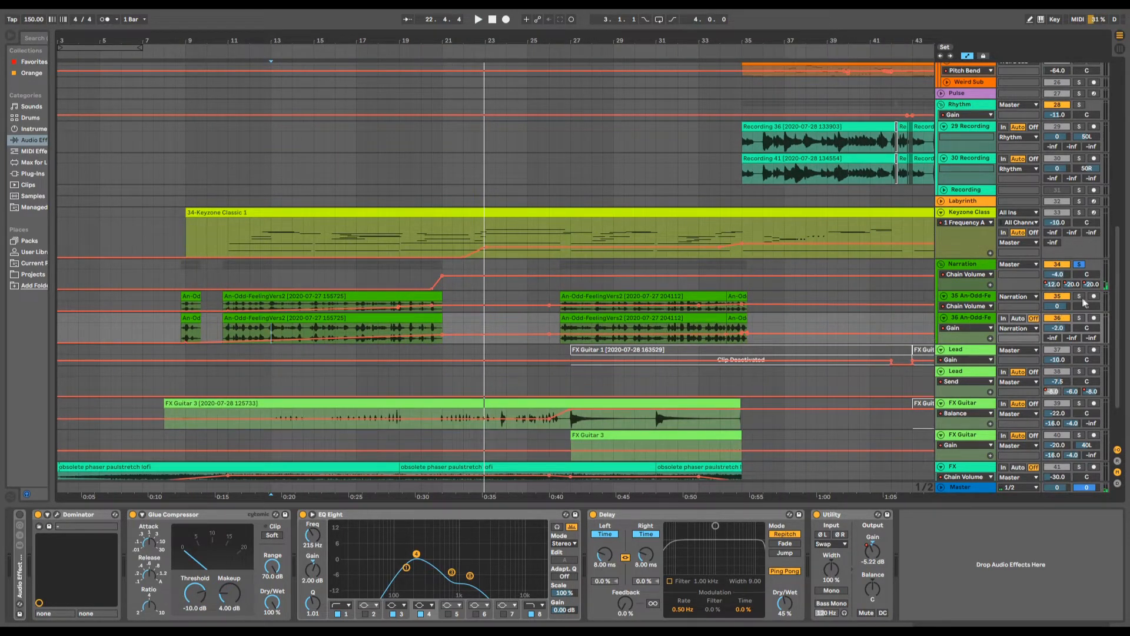
left_click(273, 298)
key("space")
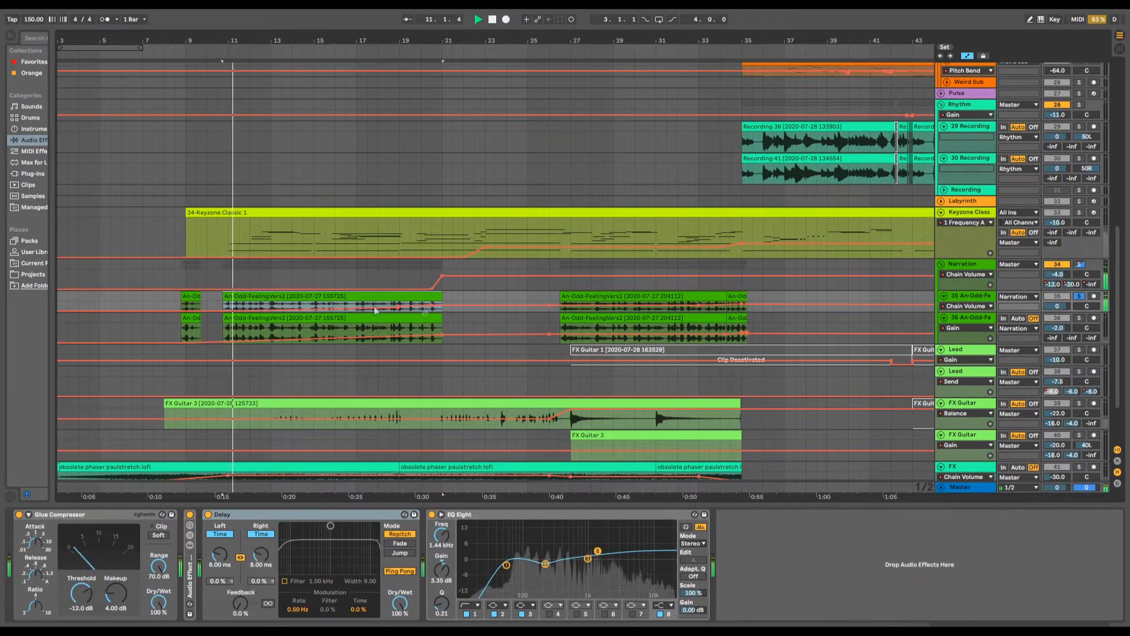
- Solo narration track 36 instead of track 35 and show its device chain during playback
scroll(493, 391, "down", 3)
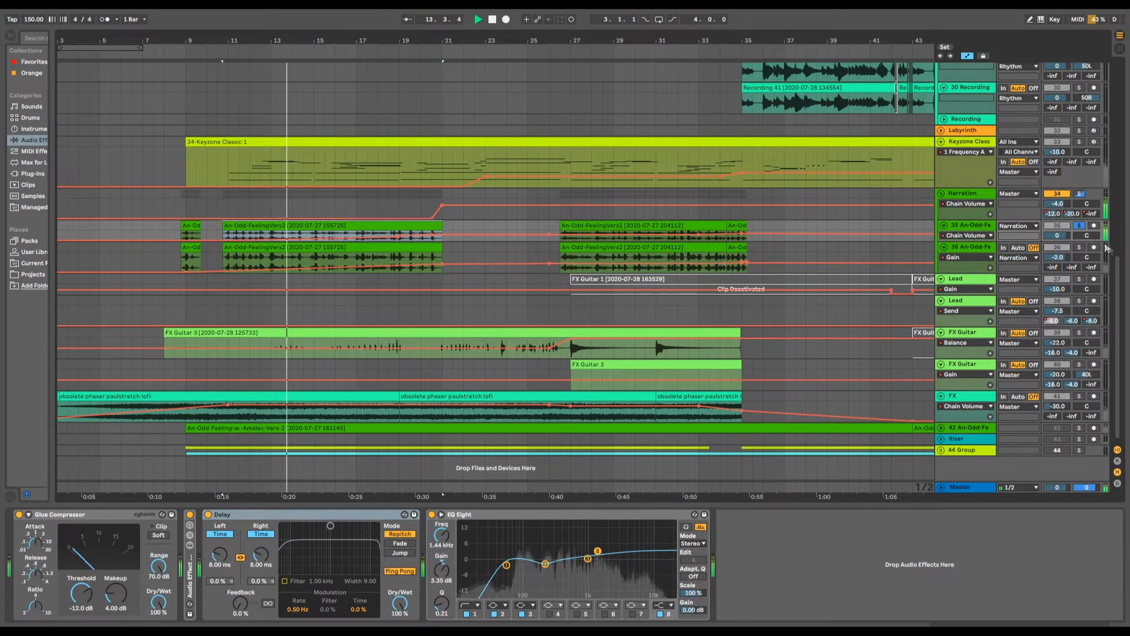
left_click(1079, 247)
left_click(963, 247)
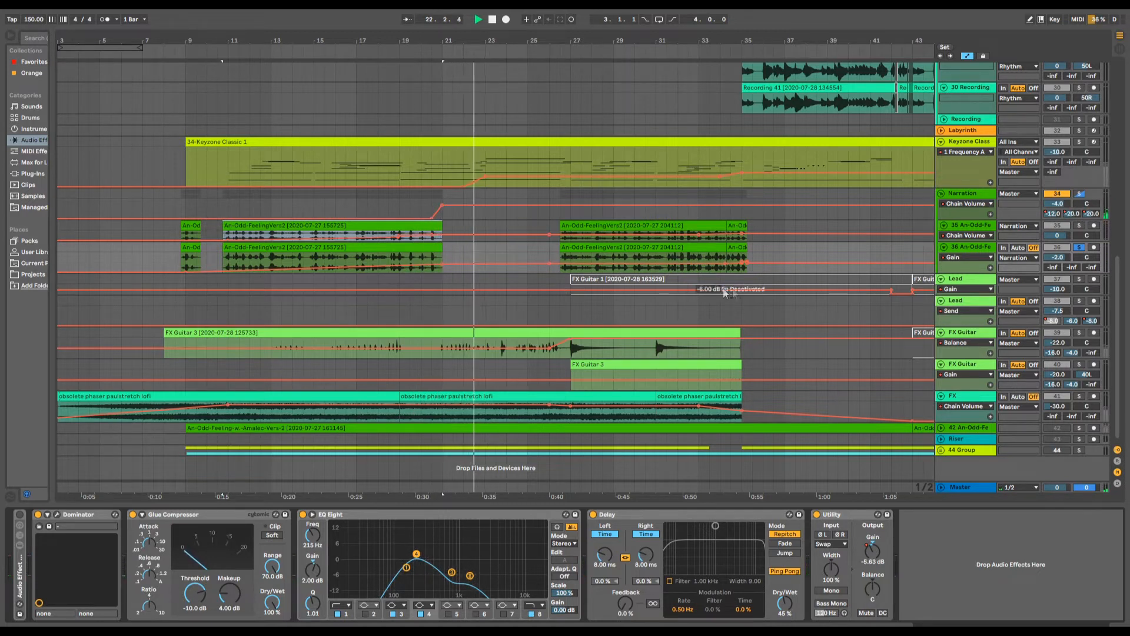
- Play the soloed narration track 36 through the end of its second passage, past bar 35
left_click_drag(669, 38, 412, 88)
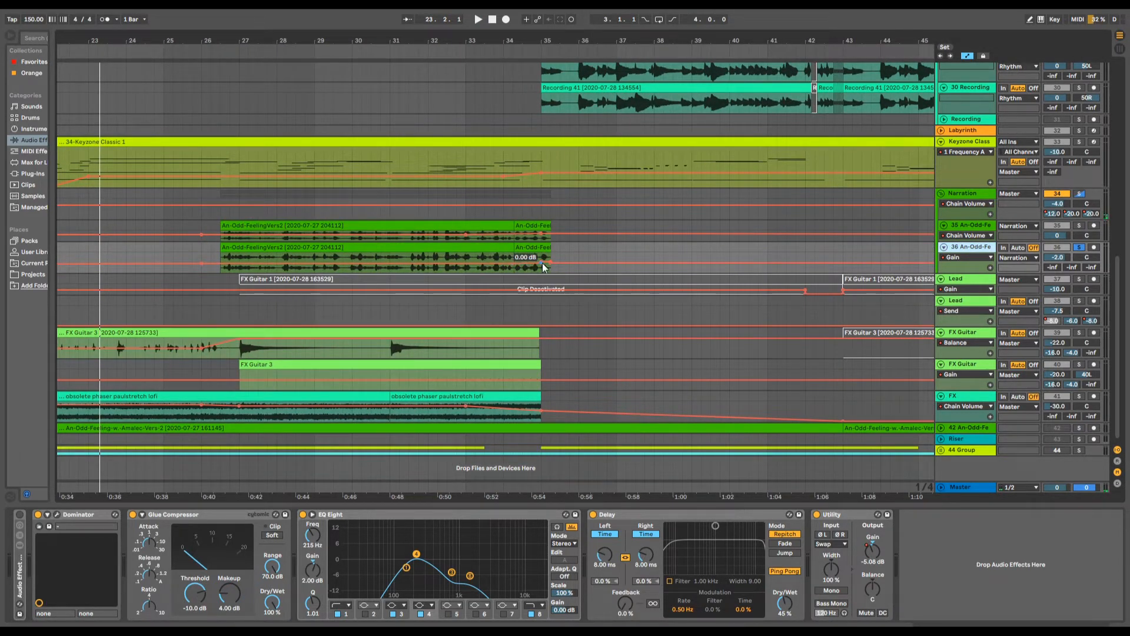
left_click(428, 50)
left_click_drag(450, 42, 451, 146)
key("space")
key("space")
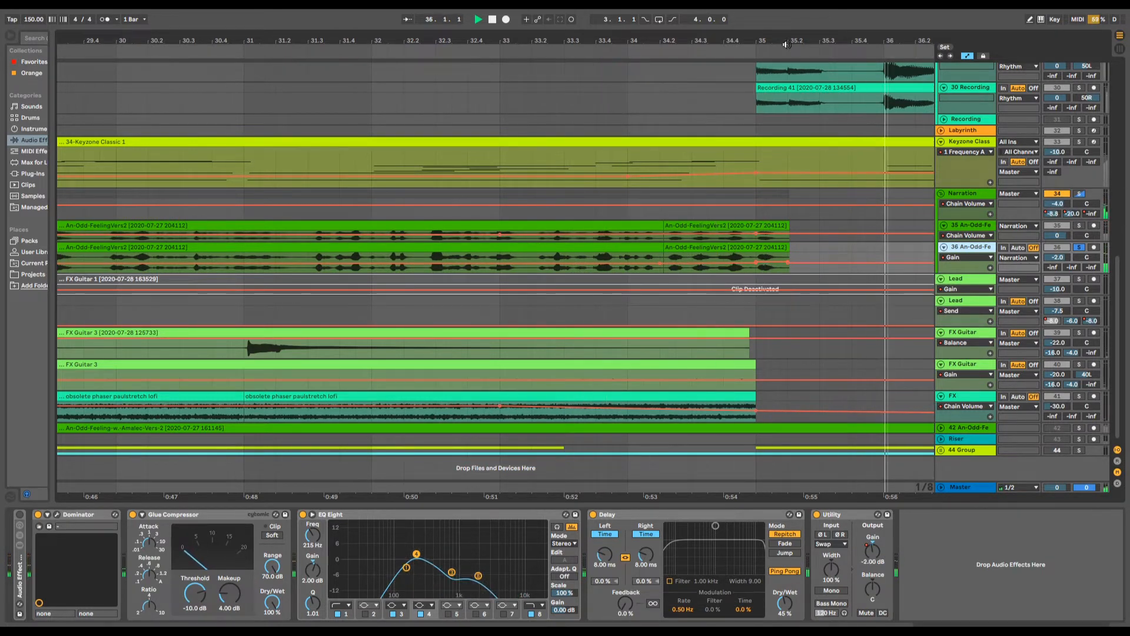
left_click_drag(786, 44, 492, 45)
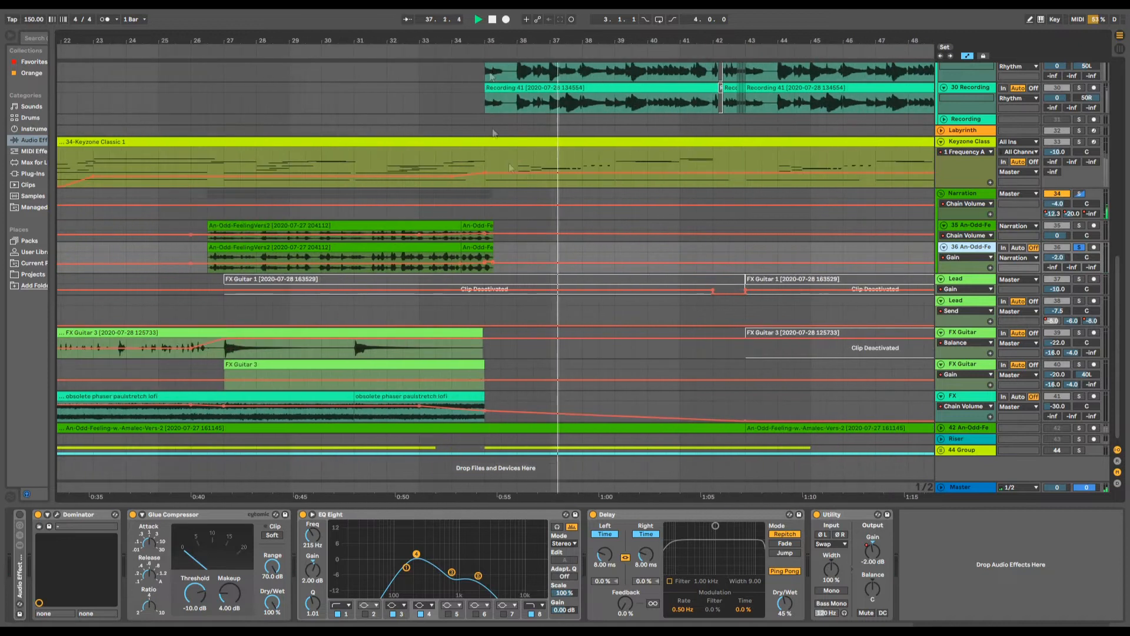
scroll(494, 133, "up", 3)
scroll(492, 270, "down", 3)
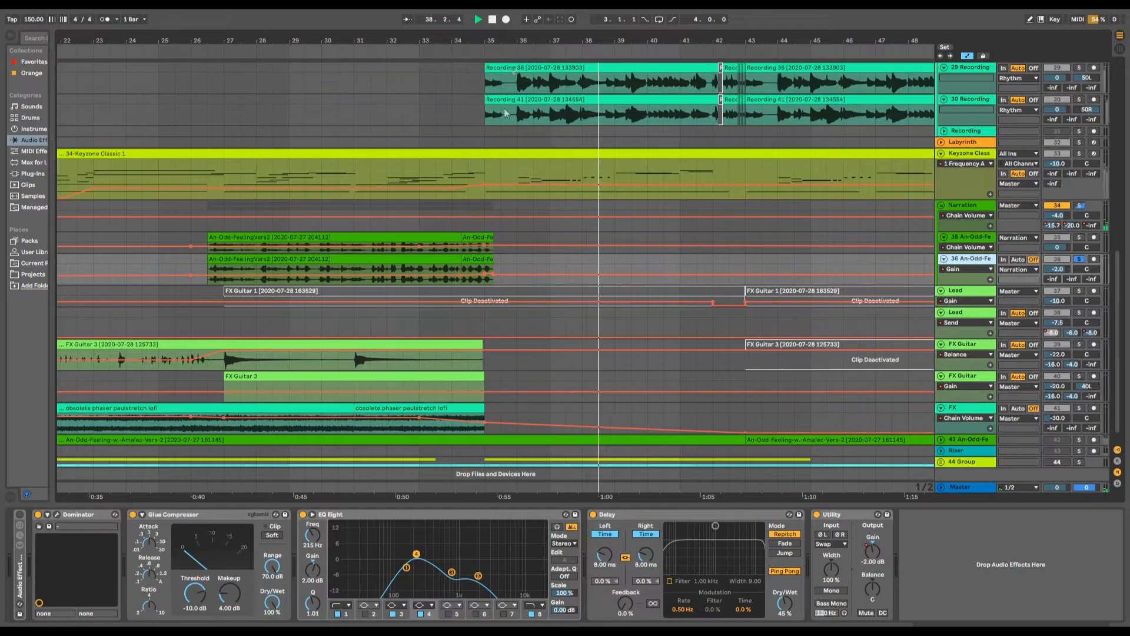
- Stop playback and view the Dominator amp plug-in window on narration track 36, closing it again
left_click_drag(520, 43, 528, 33)
key("space")
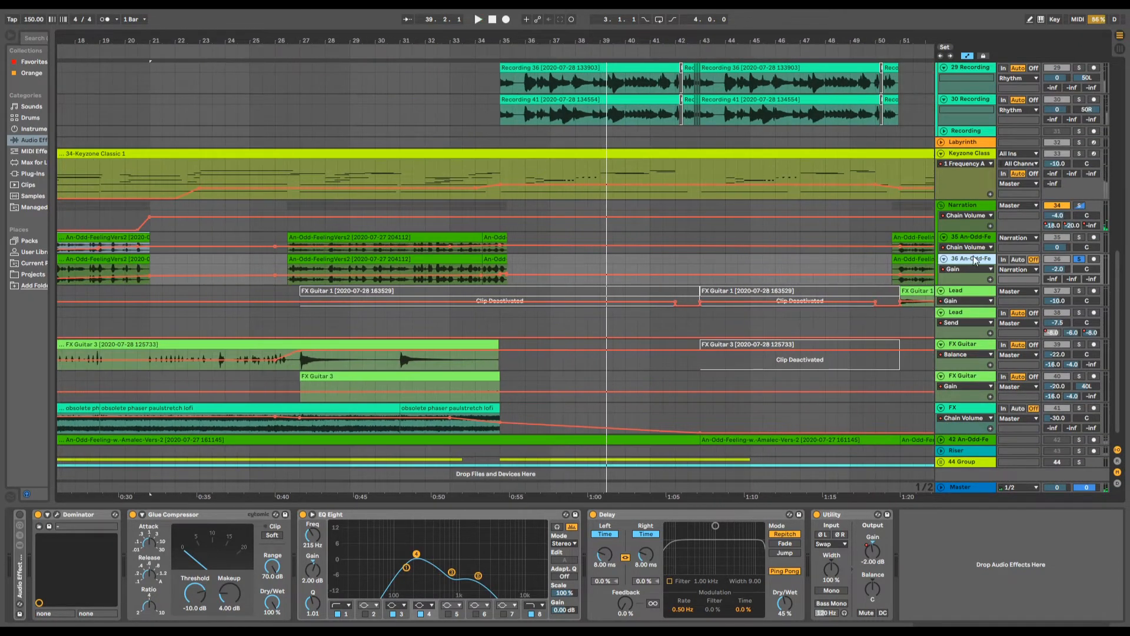
left_click(57, 514)
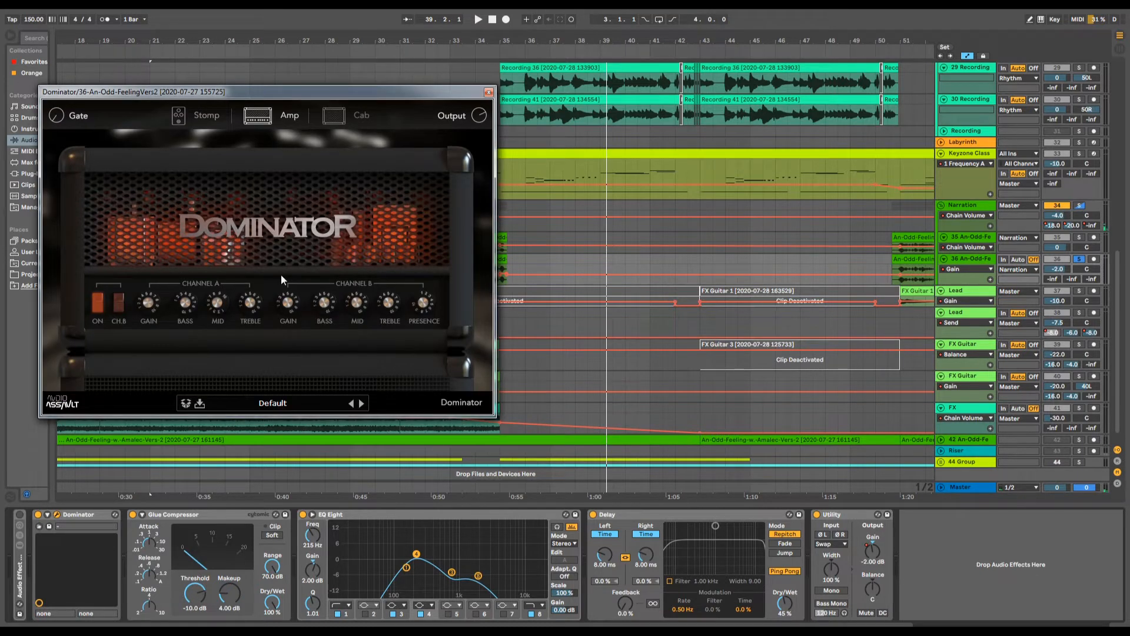
left_click(488, 93)
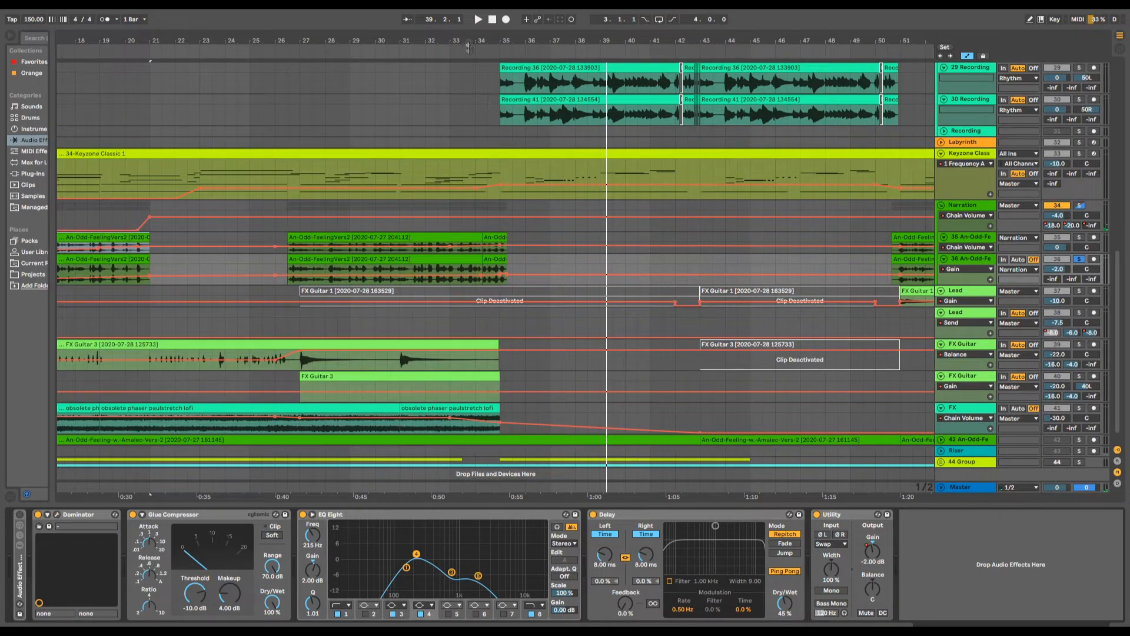
- Solo the whole Narration group, play its two tracks up to bar 35, and inspect the gain automation at the second passage's end
left_click(461, 47)
left_click_drag(469, 43, 667, 47)
key("space")
left_click(1078, 205)
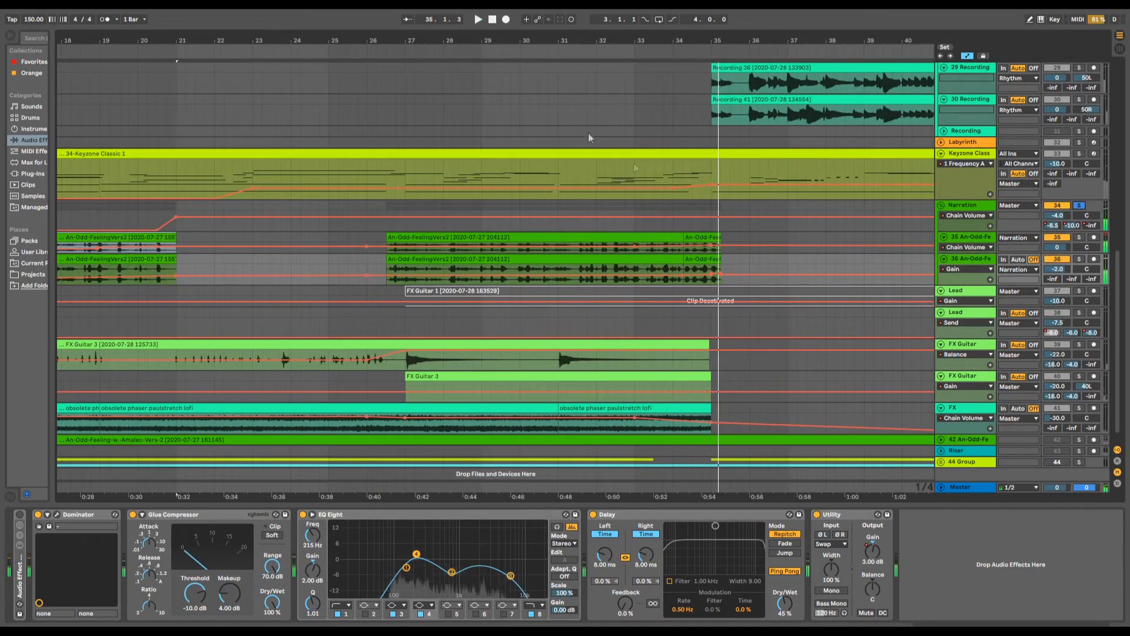
left_click(528, 62)
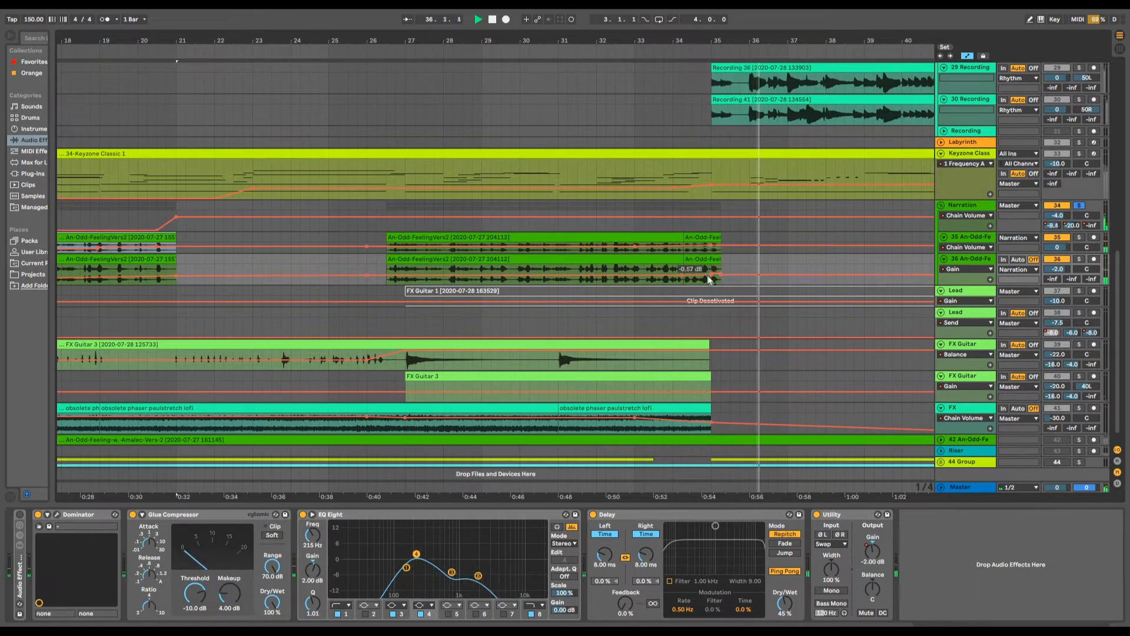
mouse_move(714, 276)
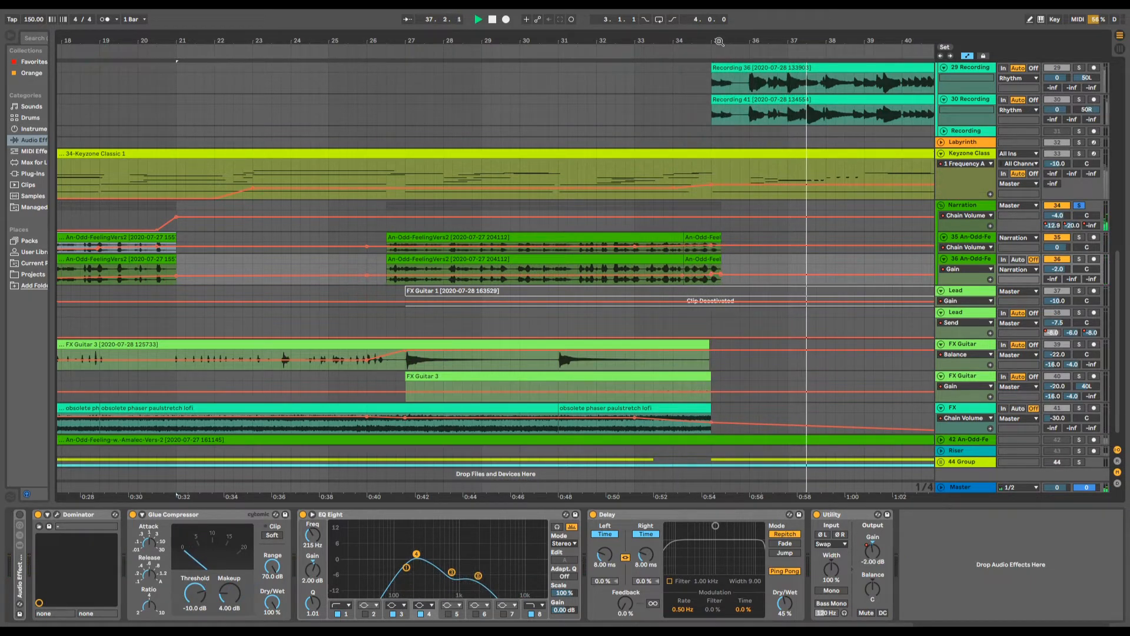
left_click_drag(720, 41, 570, 104)
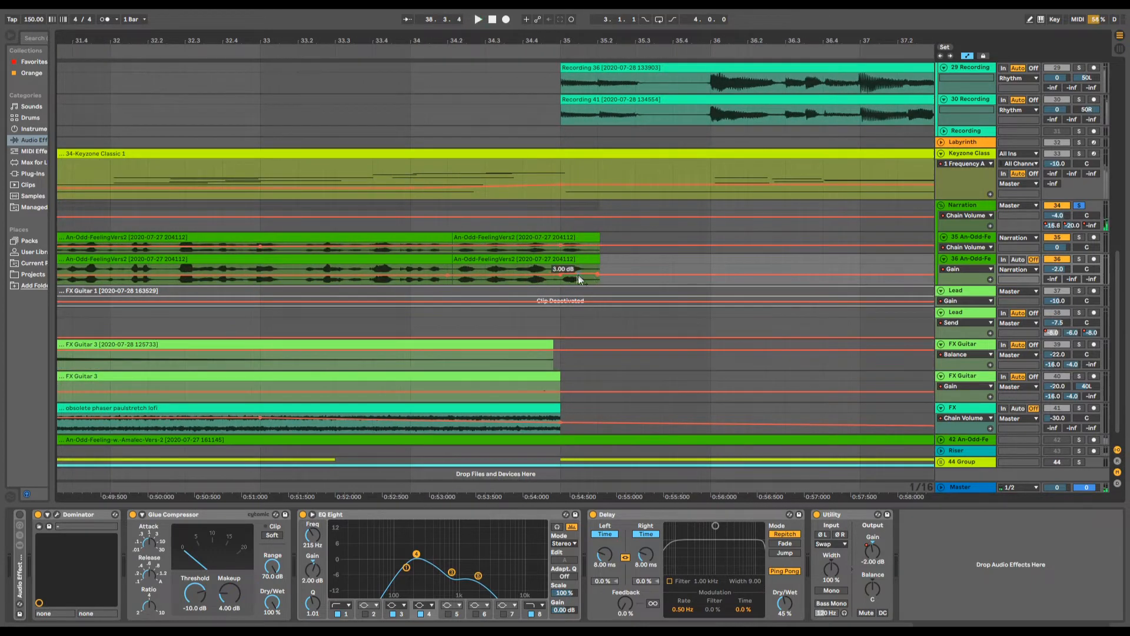
- Play the full mix across bar 35 with the Narration solo off, and solo the Rhythm group
scroll(589, 282, "up", 5)
scroll(577, 206, "up", 8)
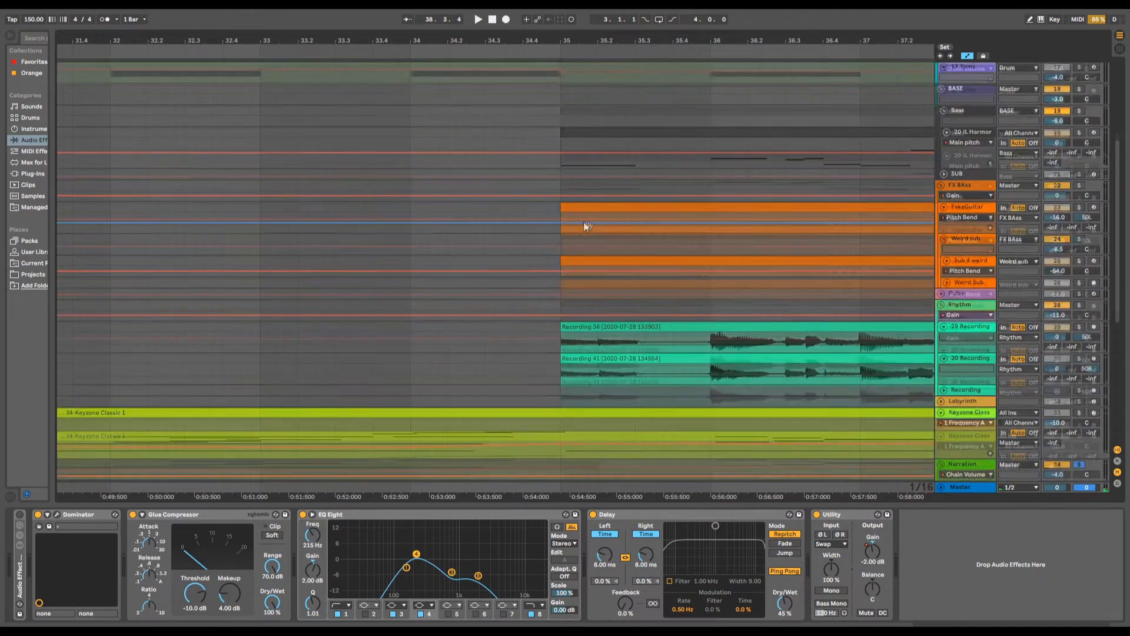
scroll(585, 330, "down", 10)
scroll(584, 263, "down", 4)
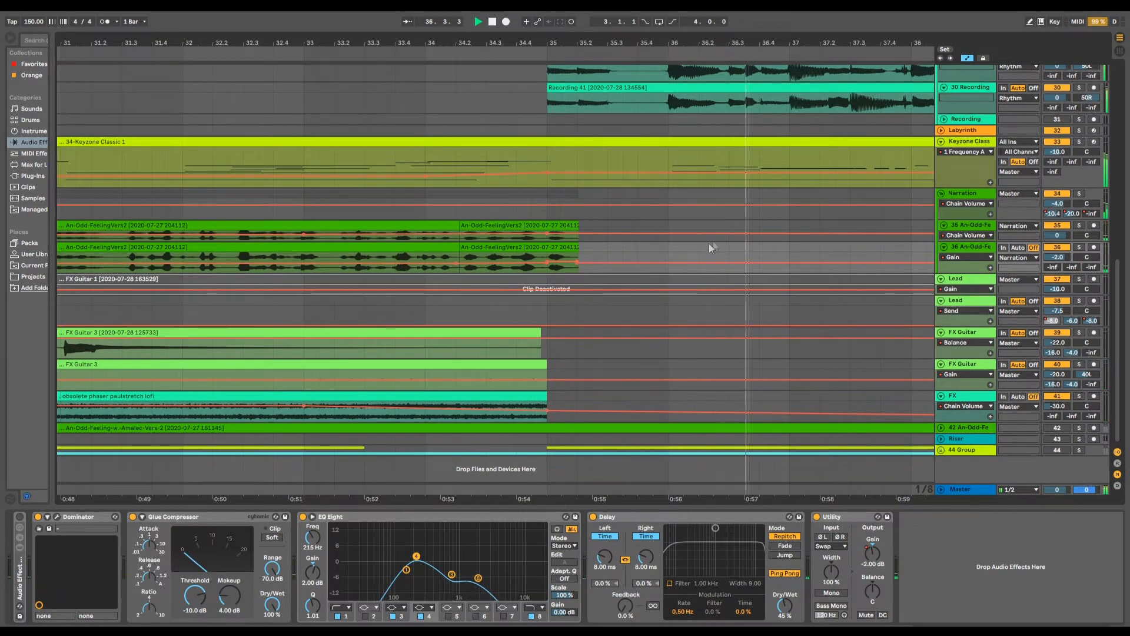
scroll(753, 289, "up", 5)
scroll(793, 330, "up", 2)
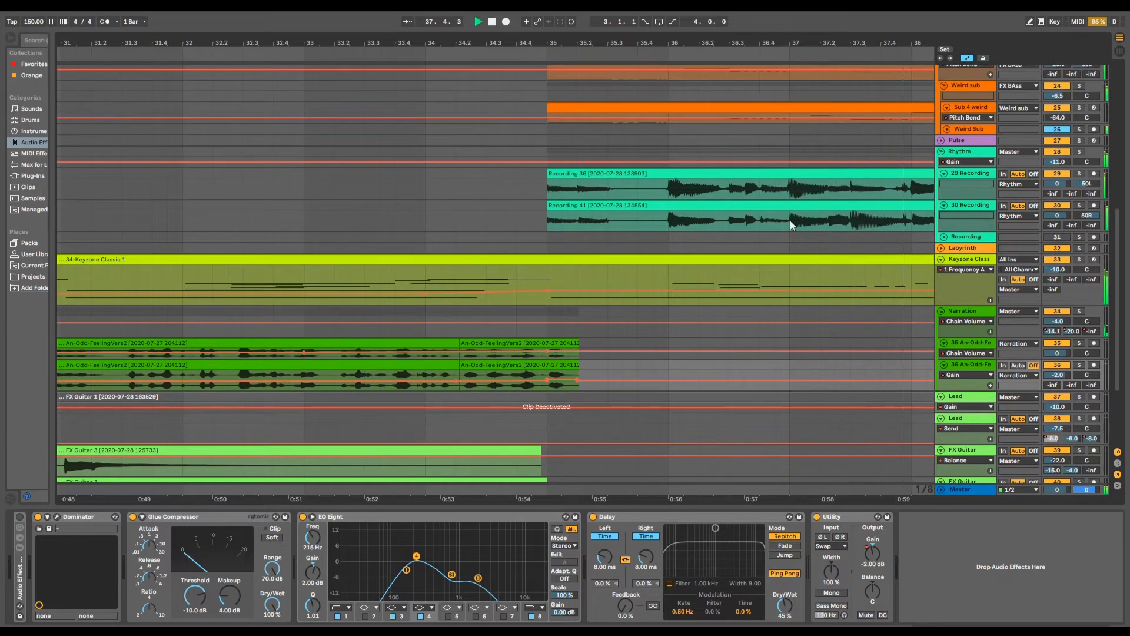
left_click(1080, 152)
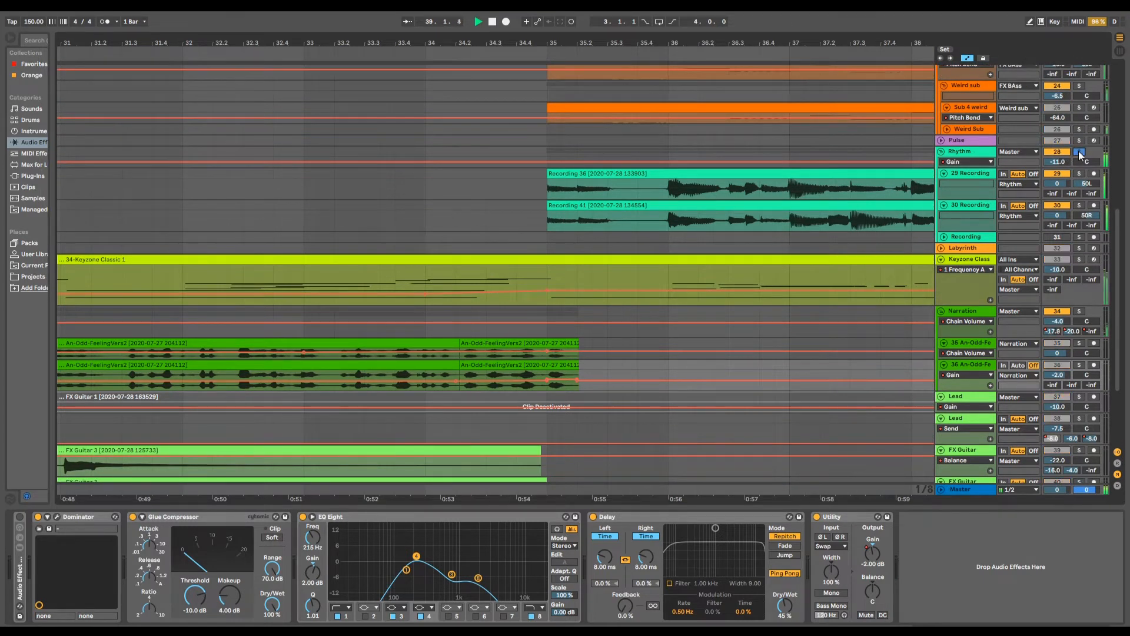
- Show the device chain of rhythm track 30 and view its BIAS FX 2 plug-in window, closing it again
left_click_drag(673, 44, 429, 25)
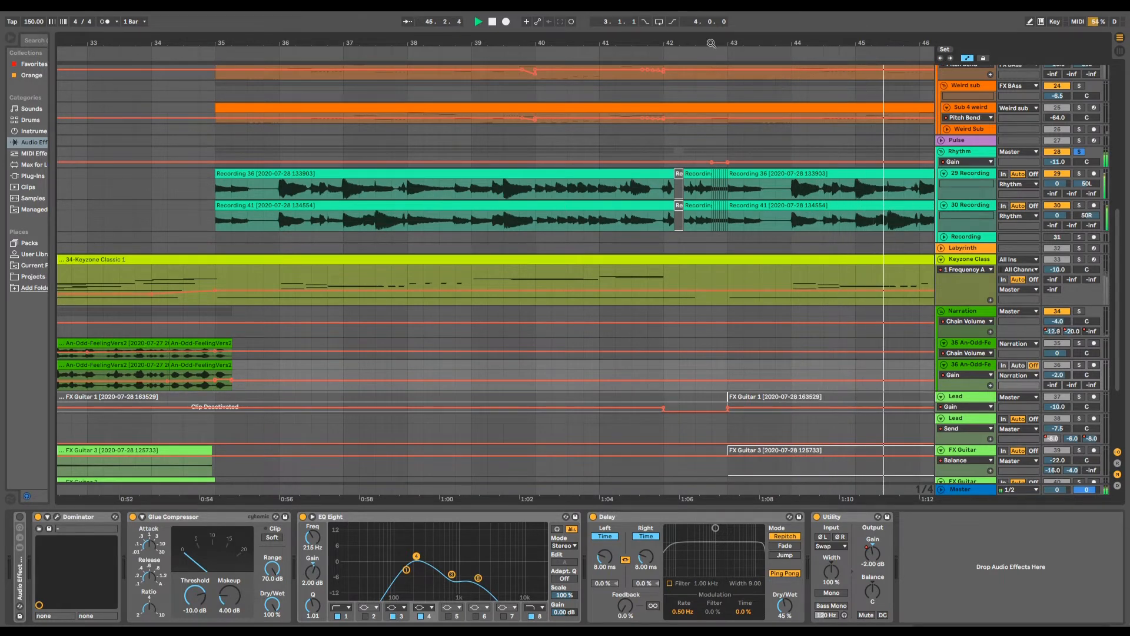
left_click_drag(711, 43, 625, 27)
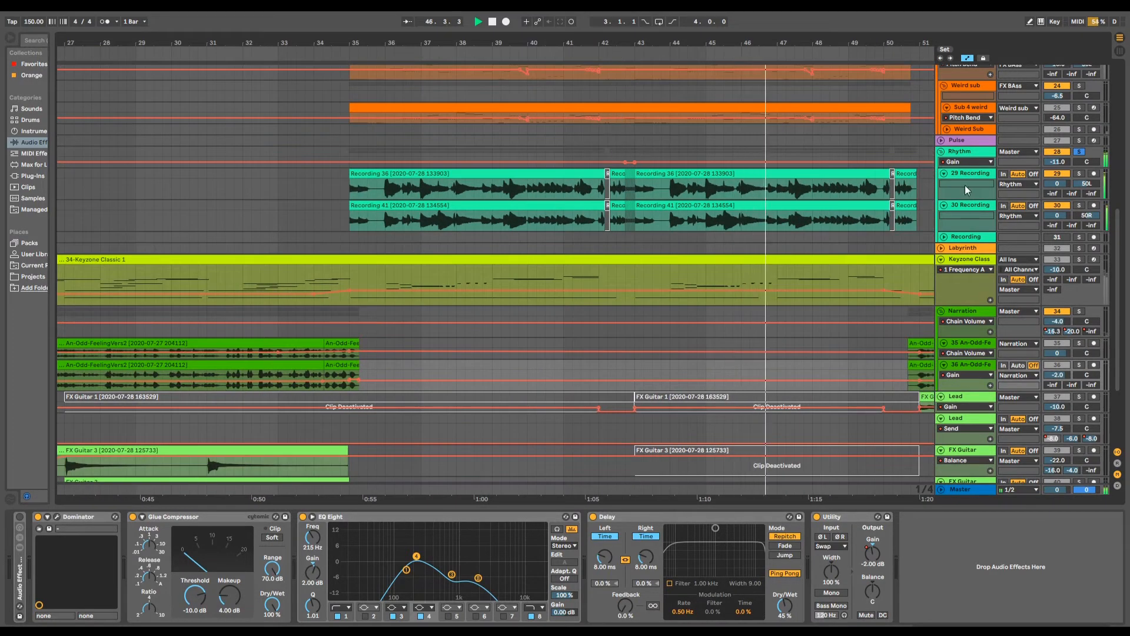
left_click(967, 208)
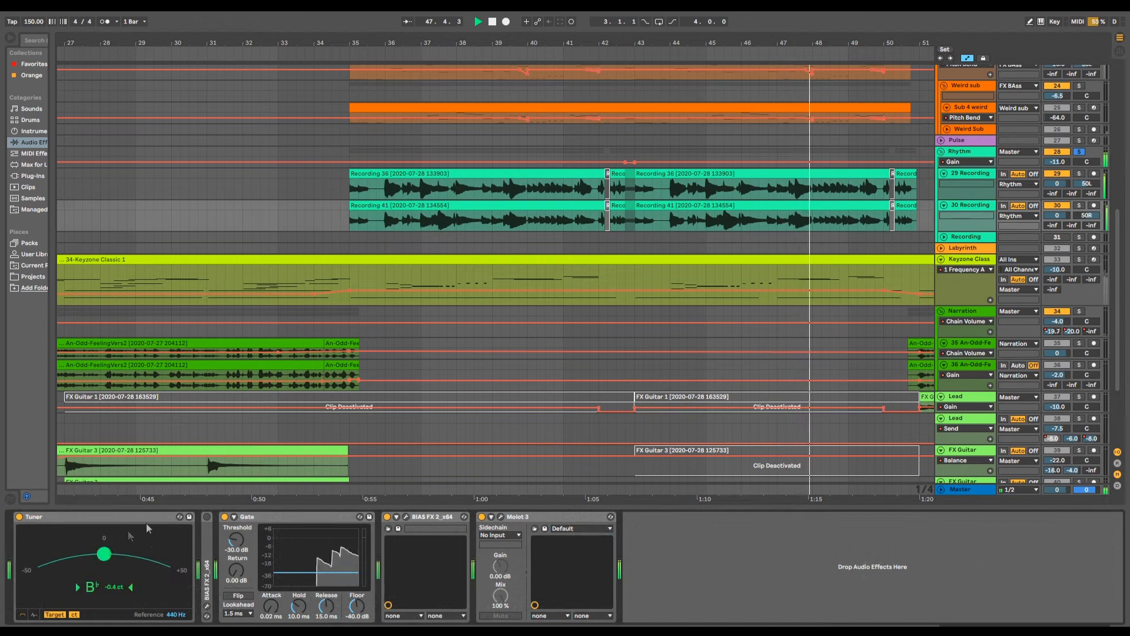
left_click(406, 516)
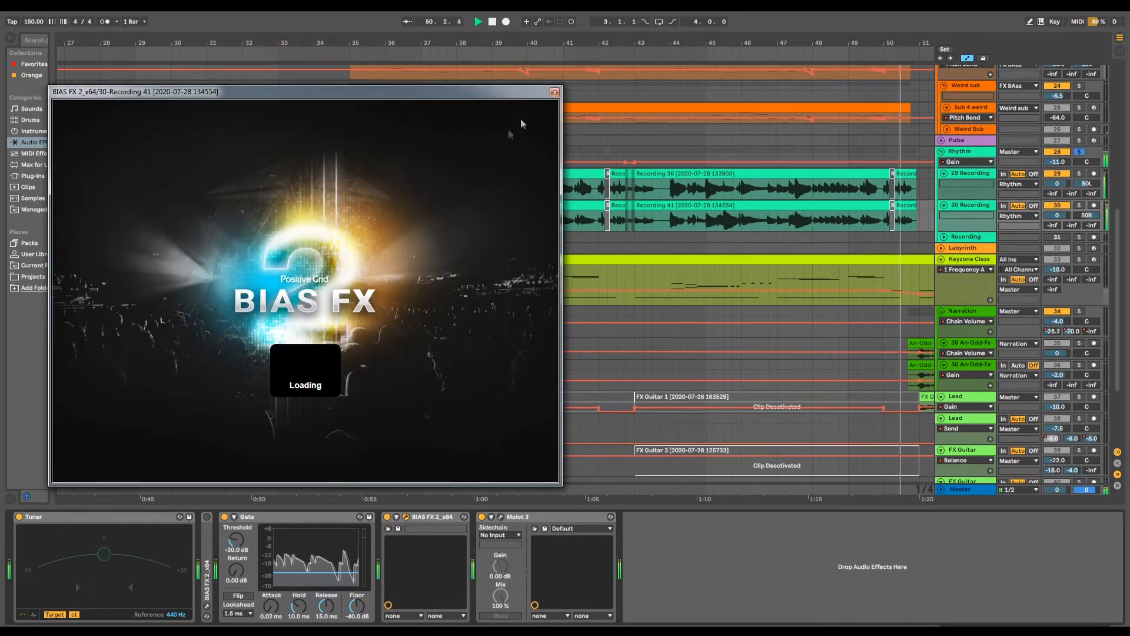
left_click(554, 93)
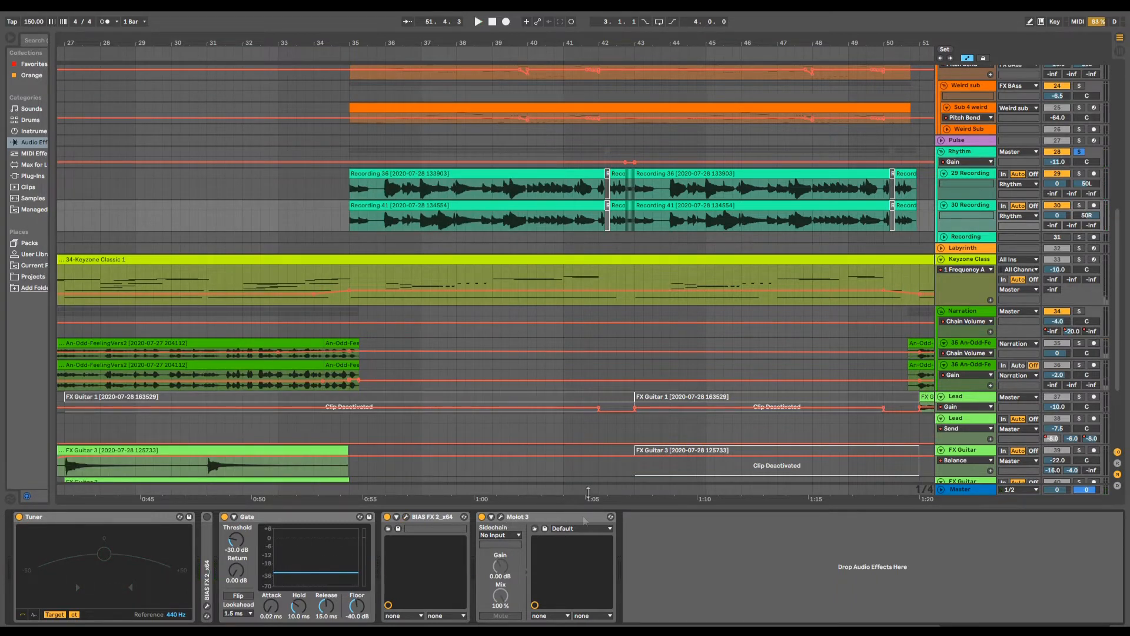
- Increase the height of rhythm track 29 and play the short chopped clips just before bar 43
scroll(649, 257, "up", 2)
left_click_drag(556, 40, 339, 44)
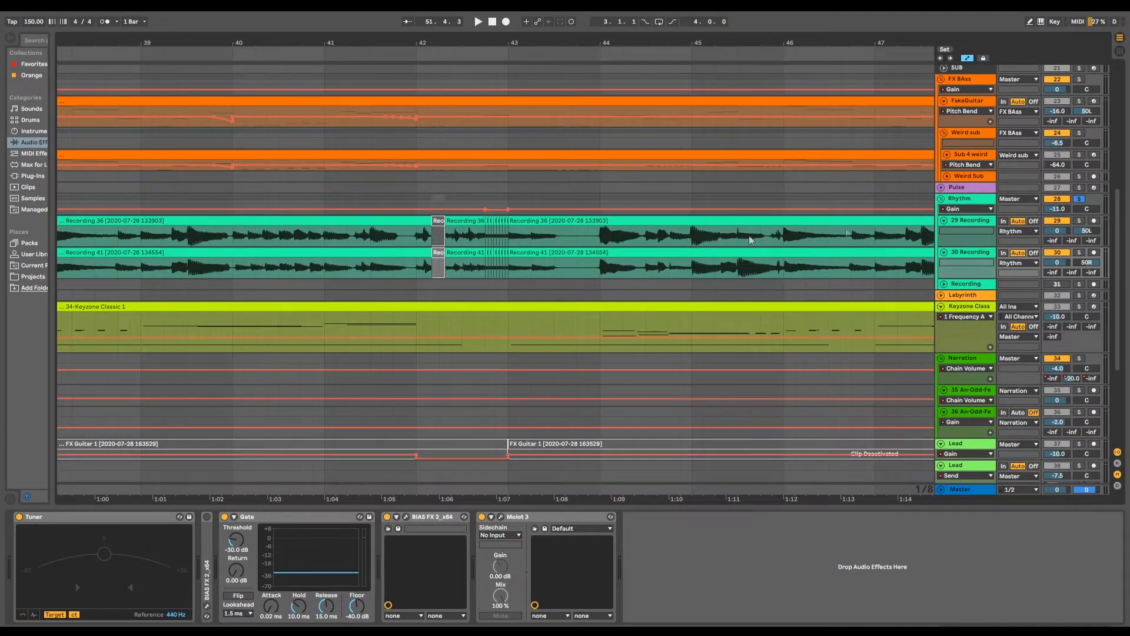
left_click_drag(955, 246, 954, 257)
scroll(606, 262, "down", 2)
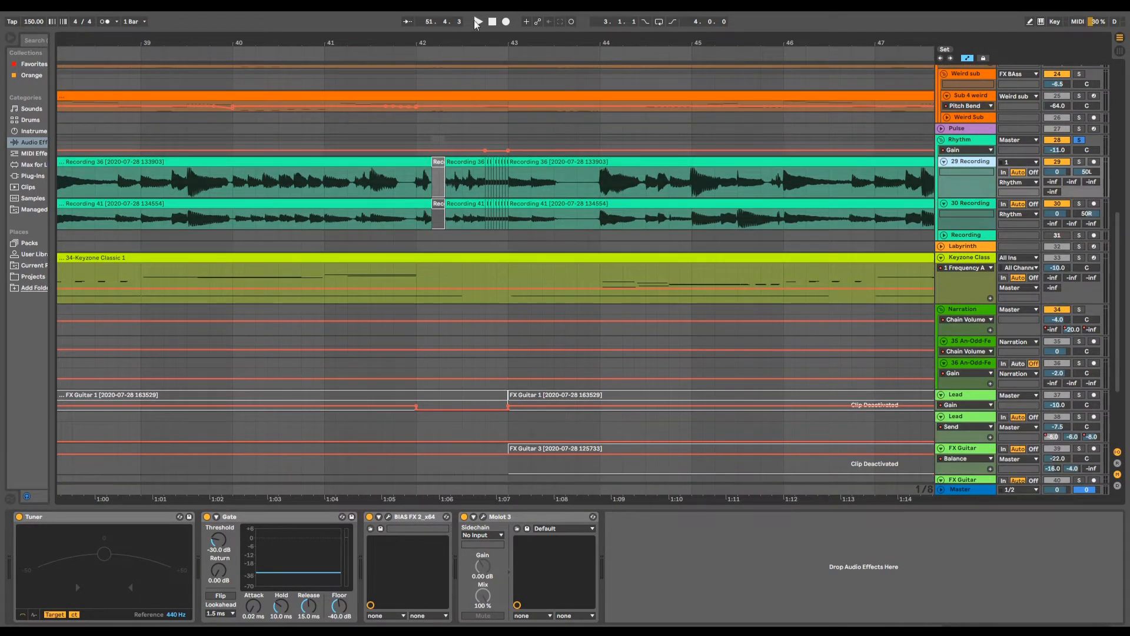
mouse_move(500, 40)
left_mouse_down()
mouse_move(498, 58)
mouse_move(487, 37)
left_mouse_up()
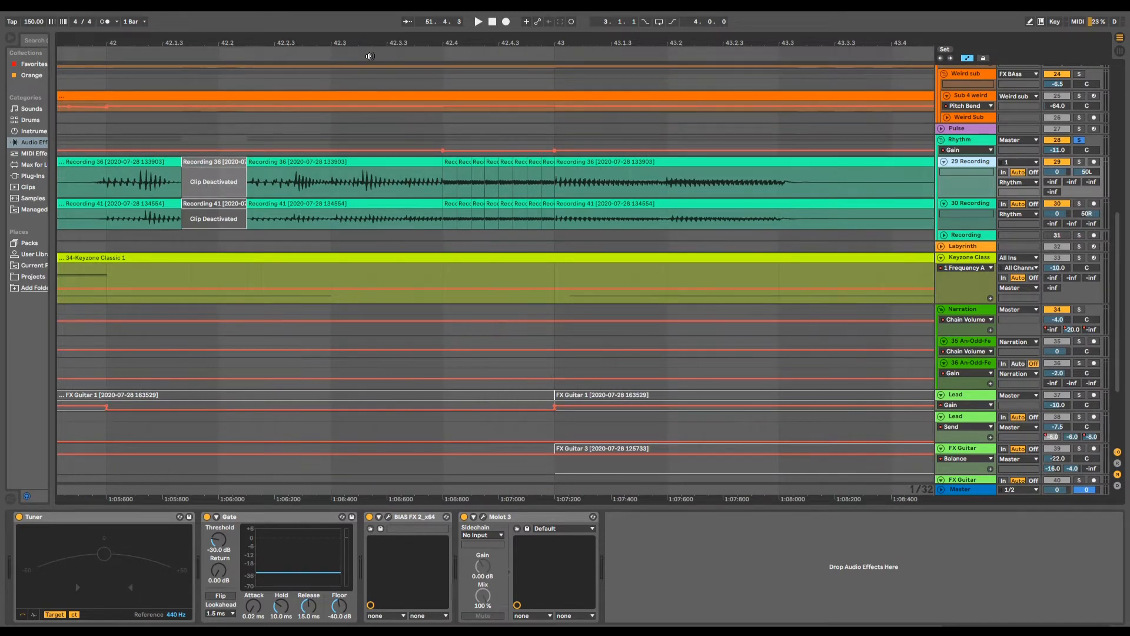
left_click(369, 56)
key("space")
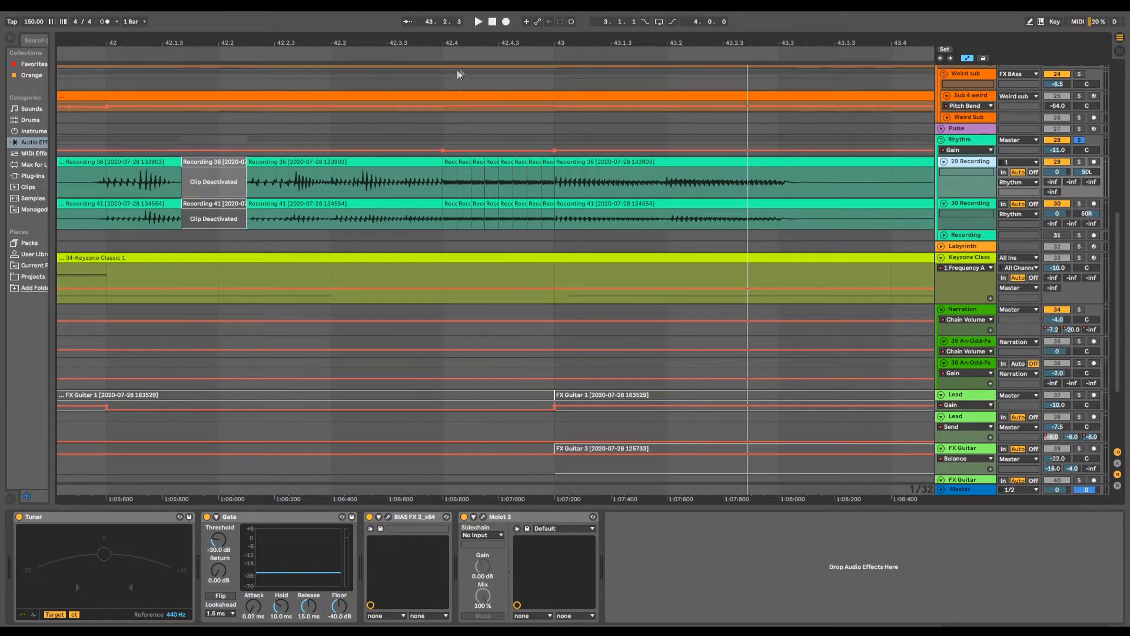
- Examine the transpose setting of the first chopped clip at bar 42.4, hide the clip view, and replay from that clip
left_click_drag(476, 50, 465, 81)
left_click(430, 165)
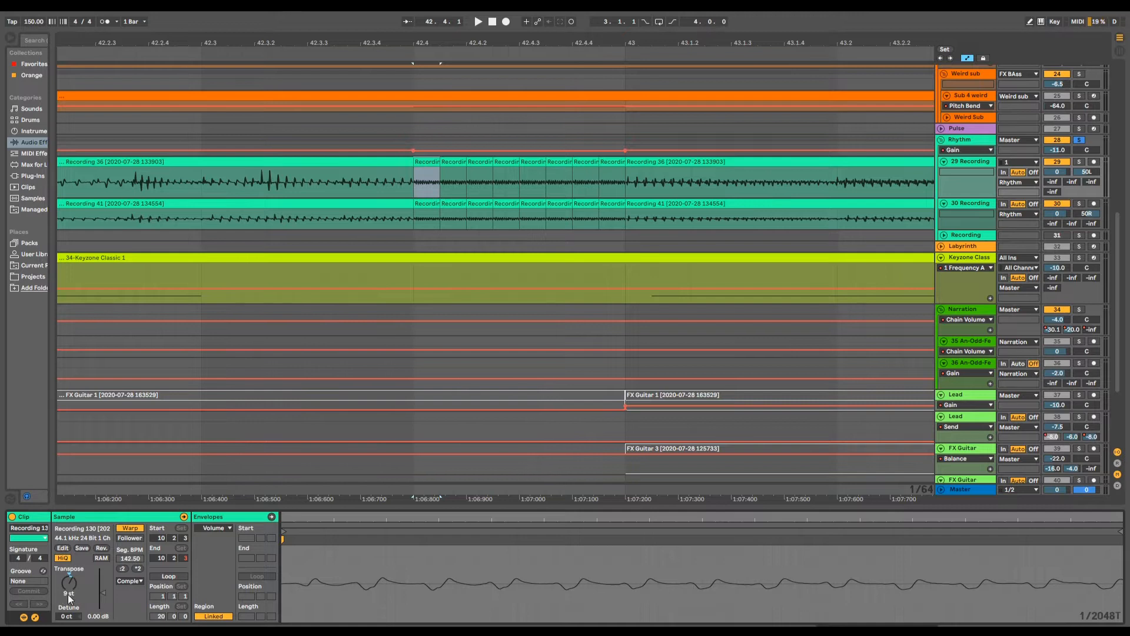
left_click_drag(331, 508, 320, 618)
left_click(413, 186)
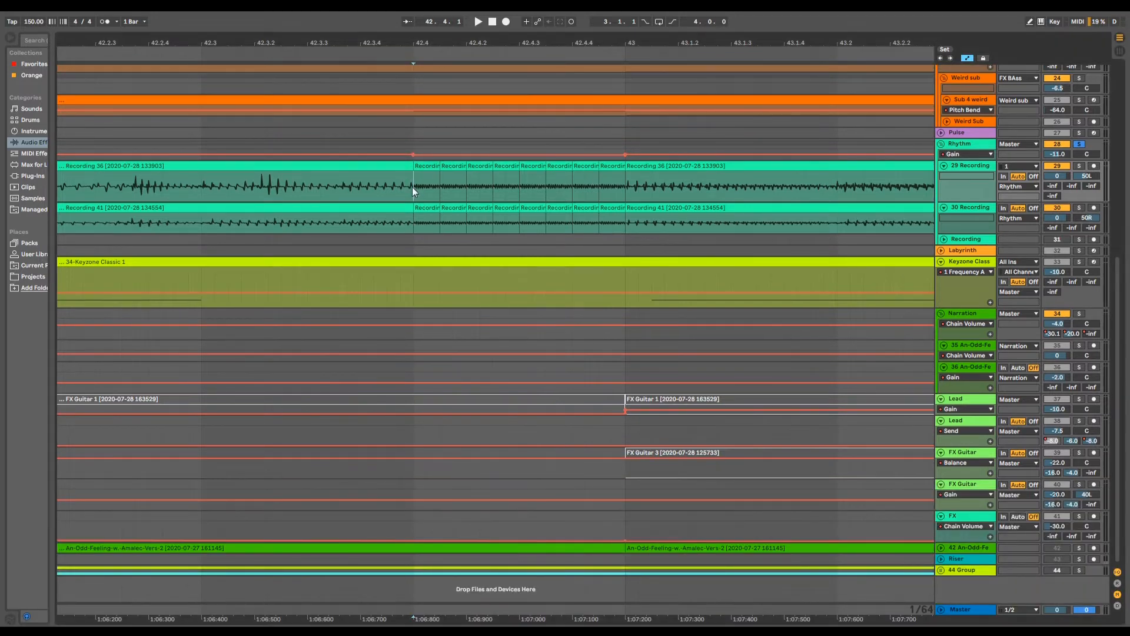
key("space")
key("space")
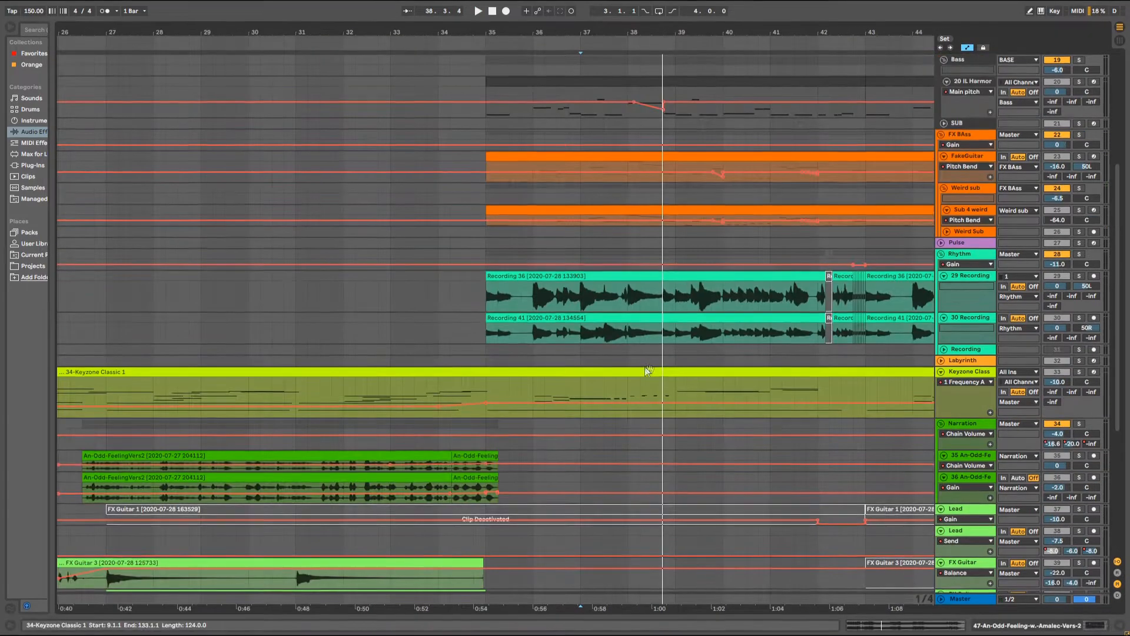
- Show the tracks of the soloed 44 Group and set the playback start at bar 35 in track 47's An-Odd-Feeling clip
scroll(628, 307, "up", 5)
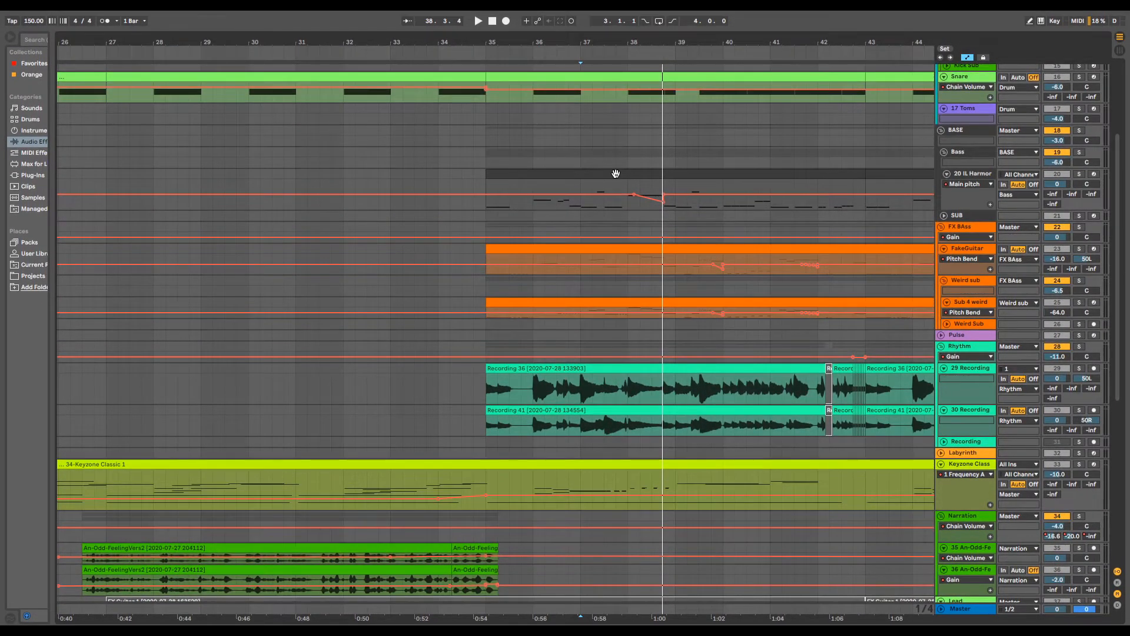
scroll(629, 468, "down", 10)
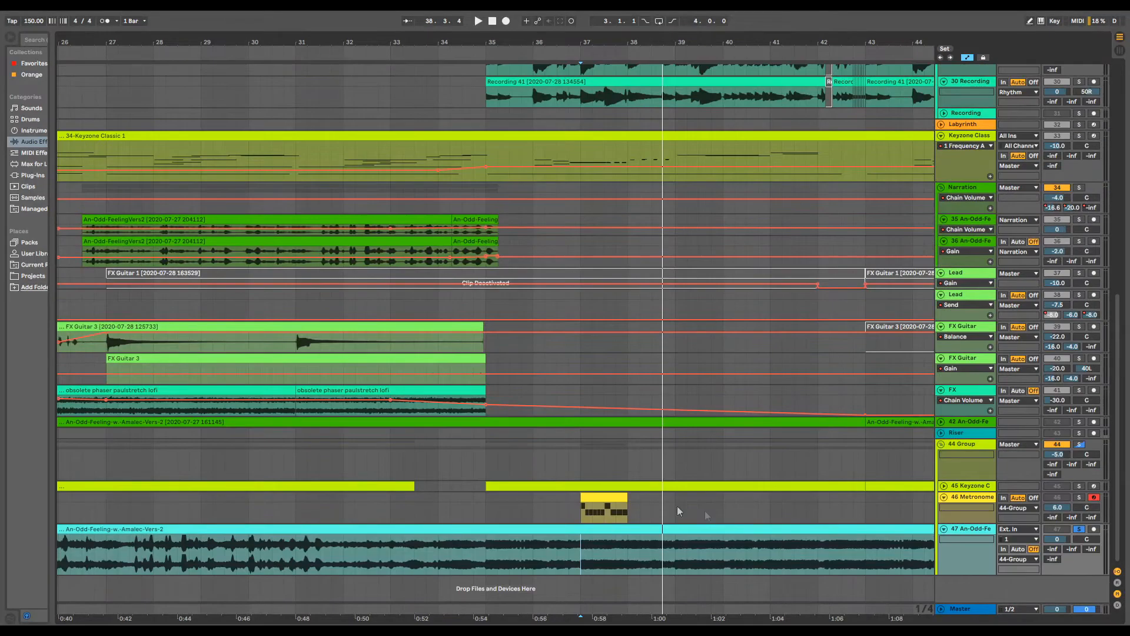
left_click(485, 550)
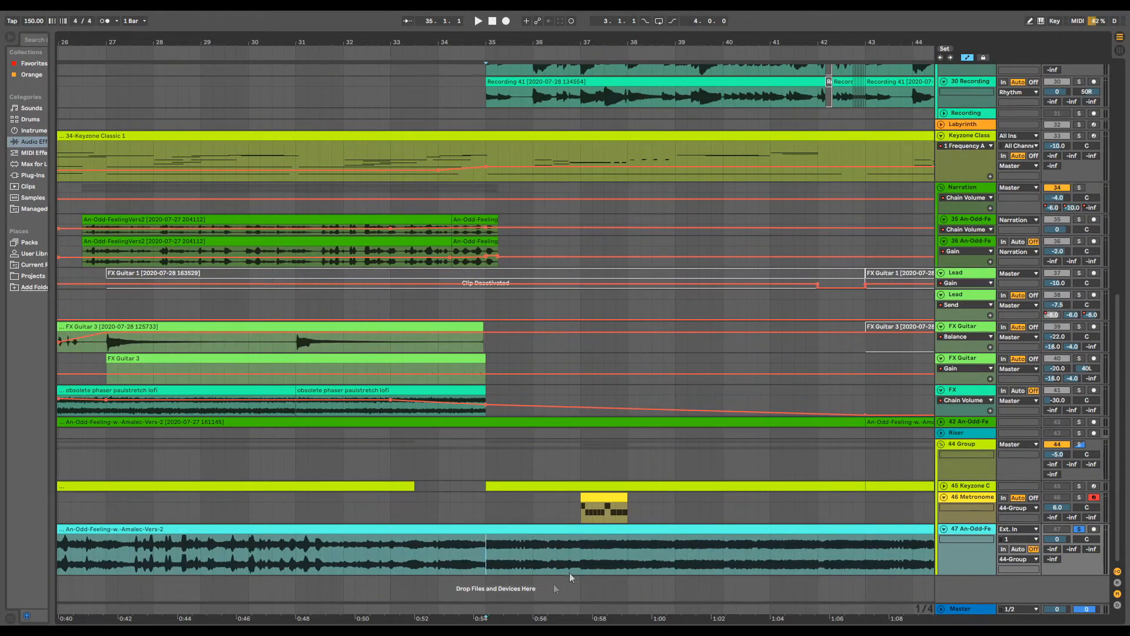
- Play the soloed 47 An-Odd-Feeling track from bar 35, then unfold track 45 Keyzone and solo it instead
key("space")
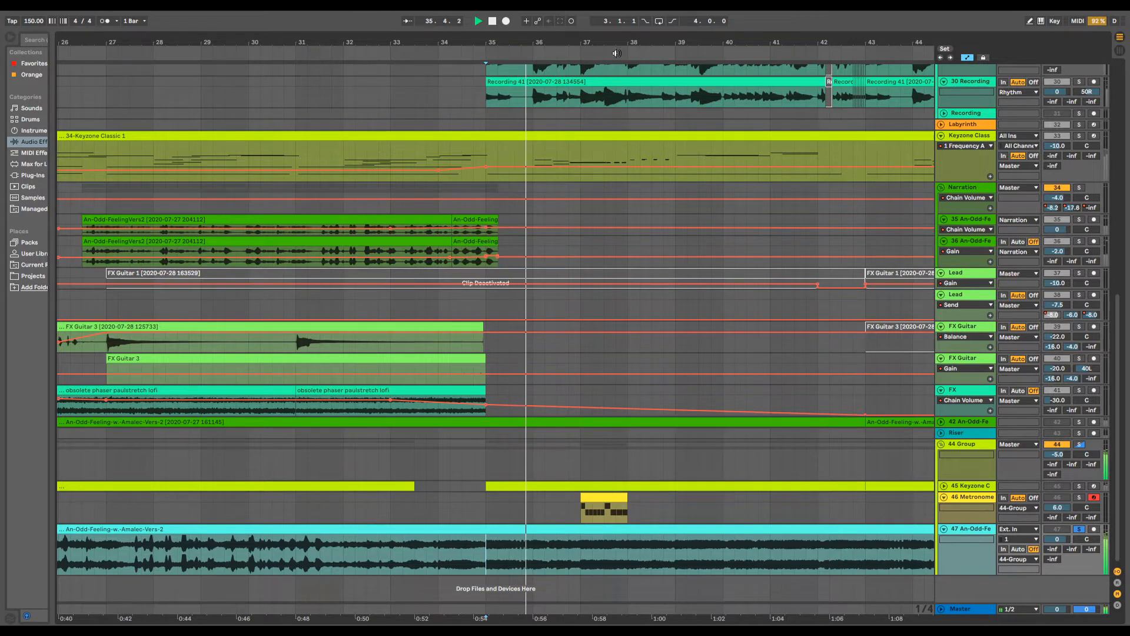
left_click_drag(623, 43, 623, 51)
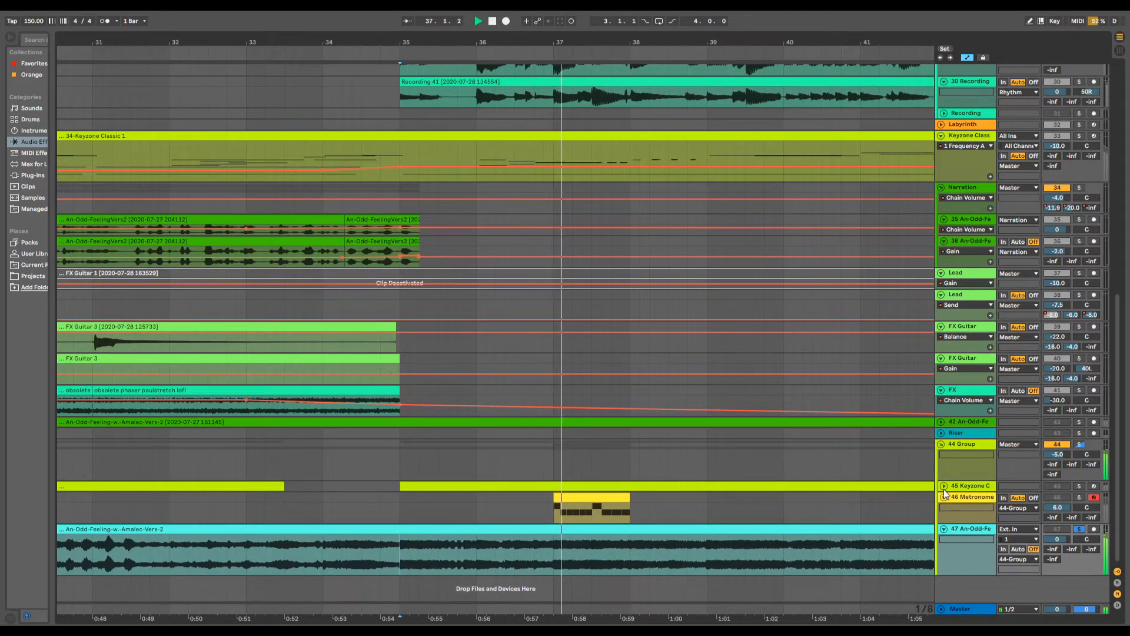
left_click(943, 486)
scroll(806, 511, "down", 1)
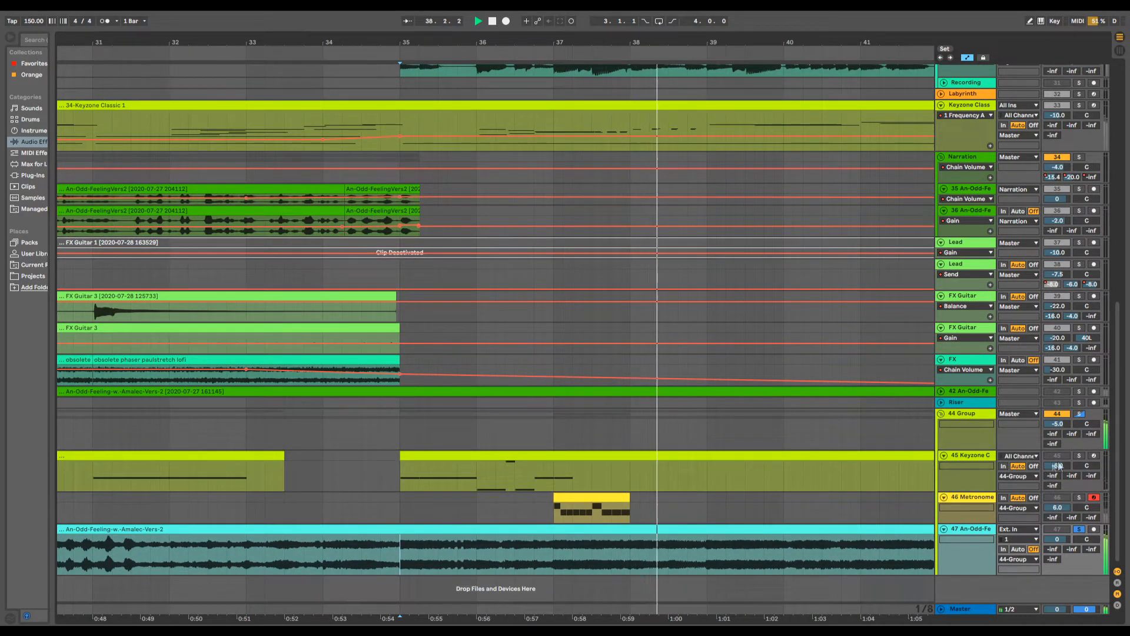
left_click(1078, 456)
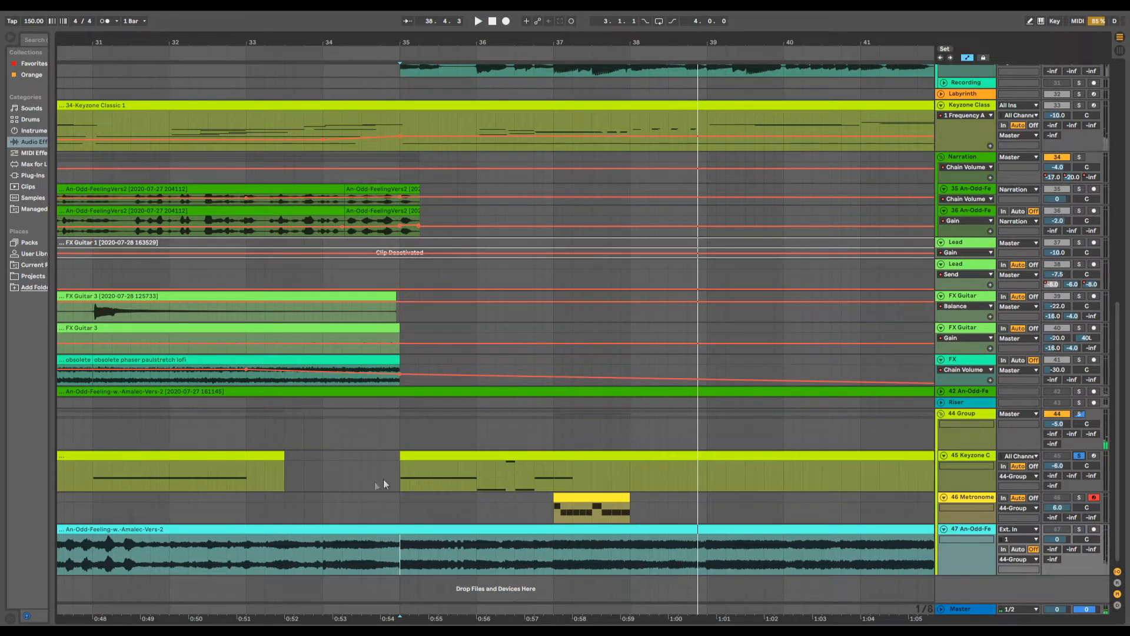
- Play track 45's Keyzone clip from bar 35 while viewing its notes enlarged, then hide them and unsolo the track
left_click(404, 485)
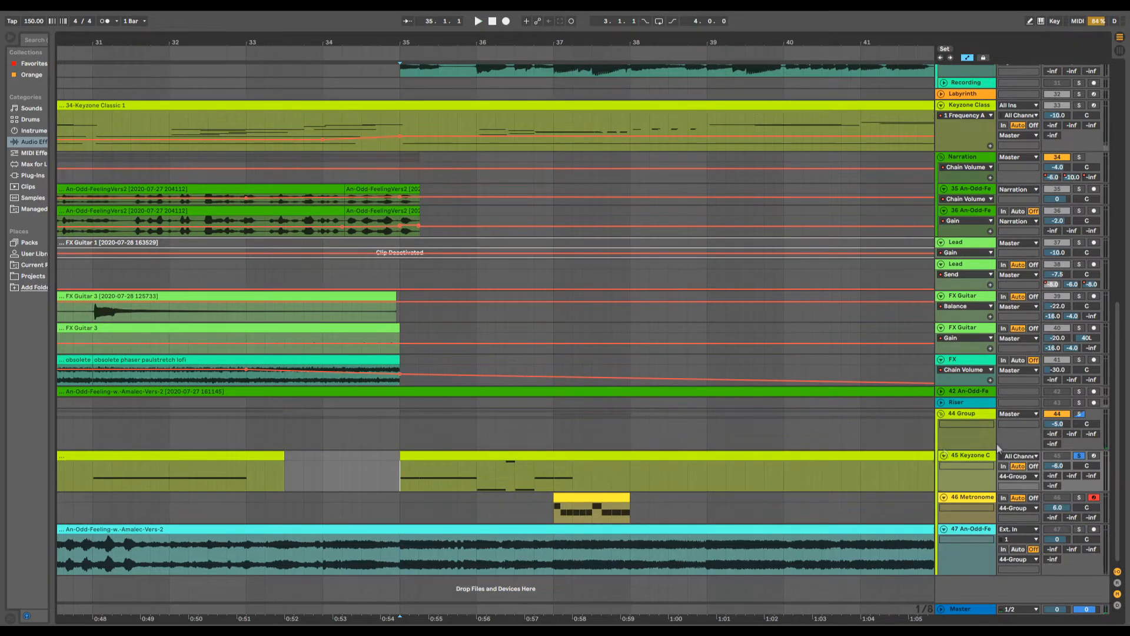
double_click(532, 463)
left_click_drag(529, 507, 530, 109)
key("space")
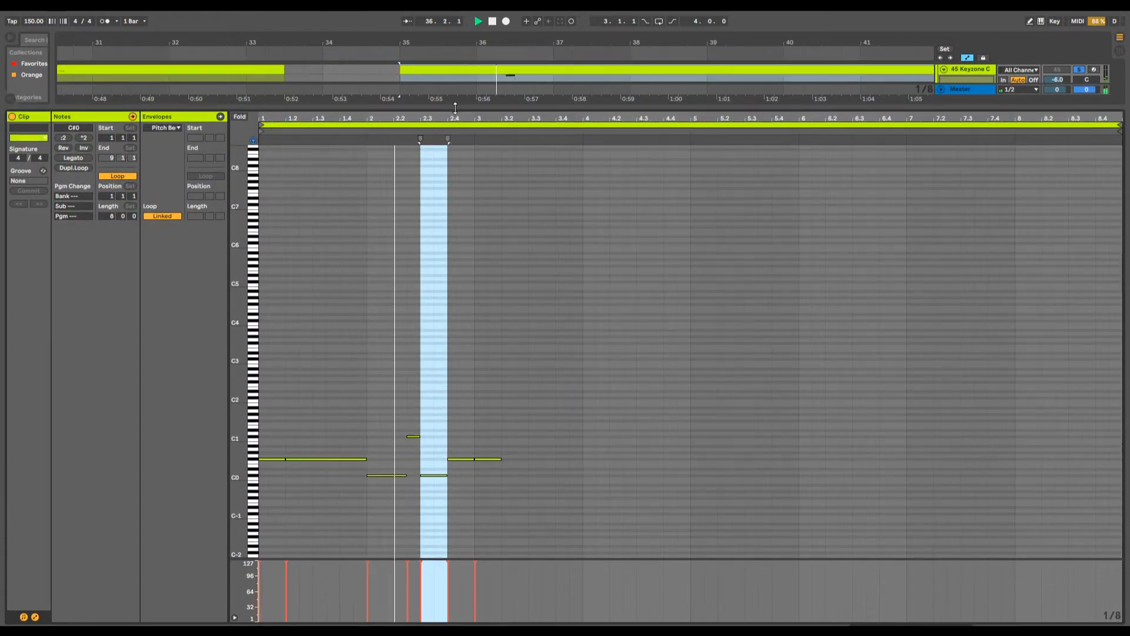
left_click_drag(458, 110, 458, 612)
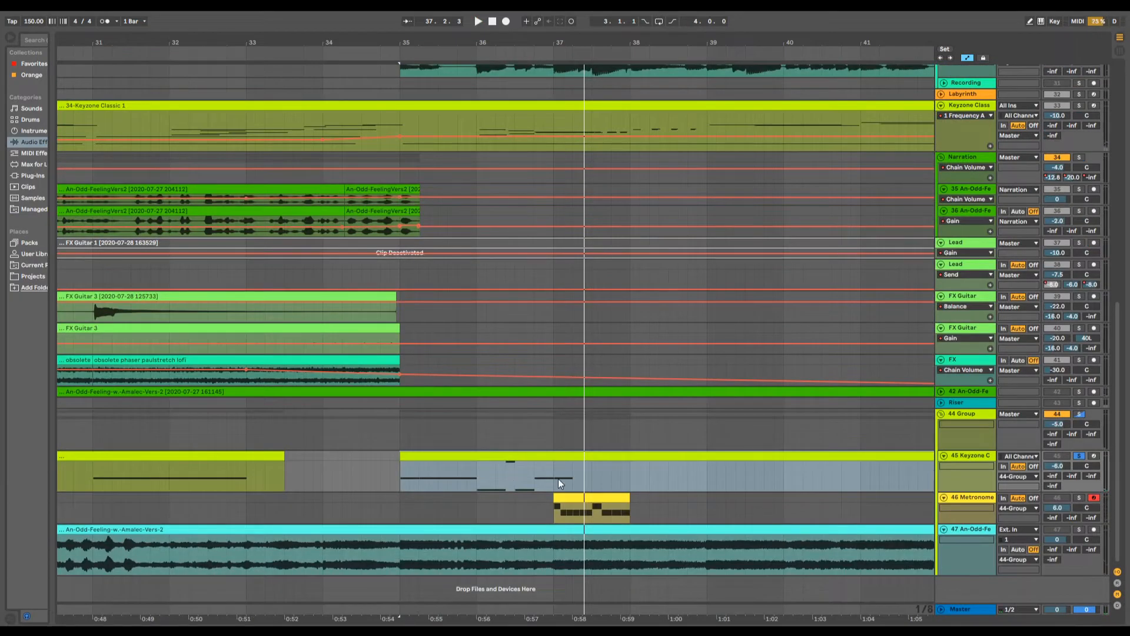
left_click(1078, 457)
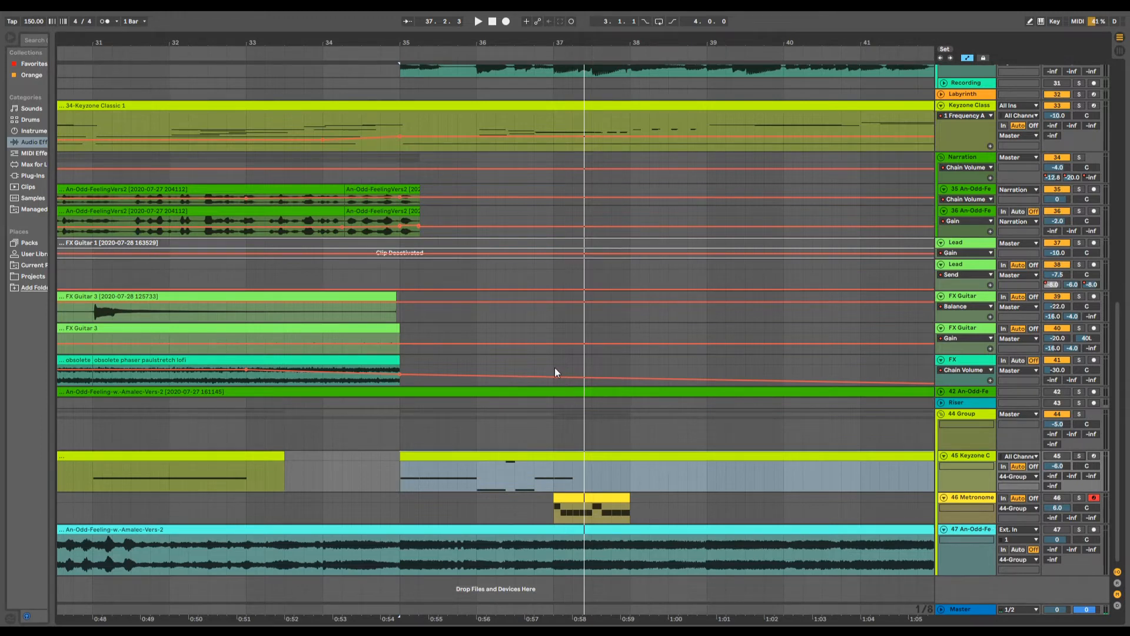
- Examine the notes of the 20 IL Harmor bass clip starting at bar 35 in an enlarged note editor, then shrink it
scroll(554, 367, "up", 10)
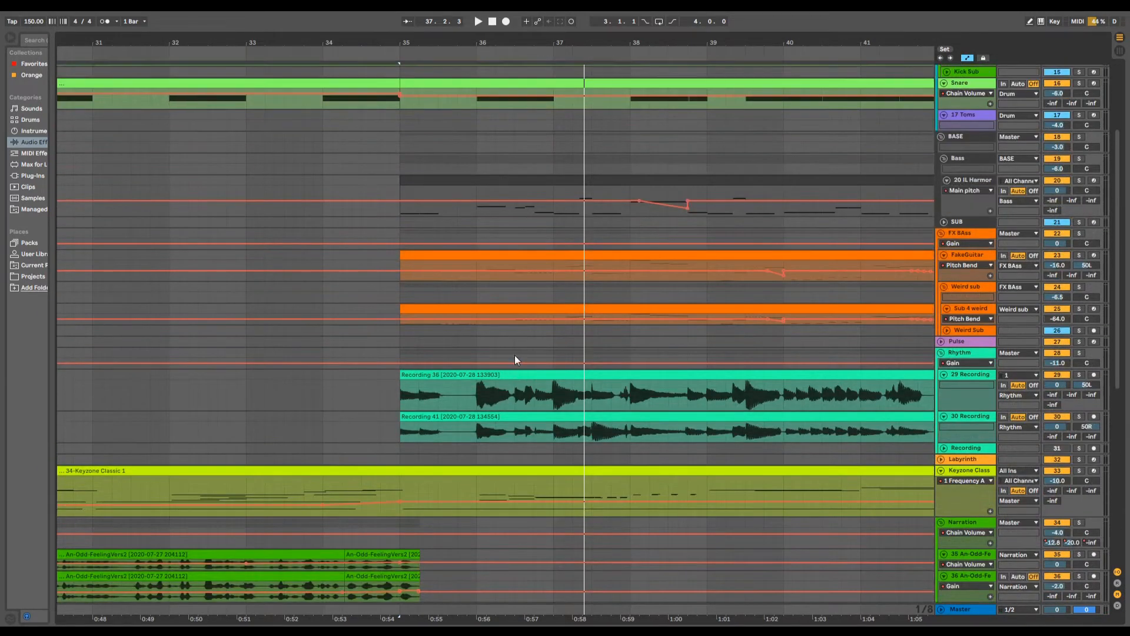
scroll(514, 355, "up", 1)
double_click(502, 218)
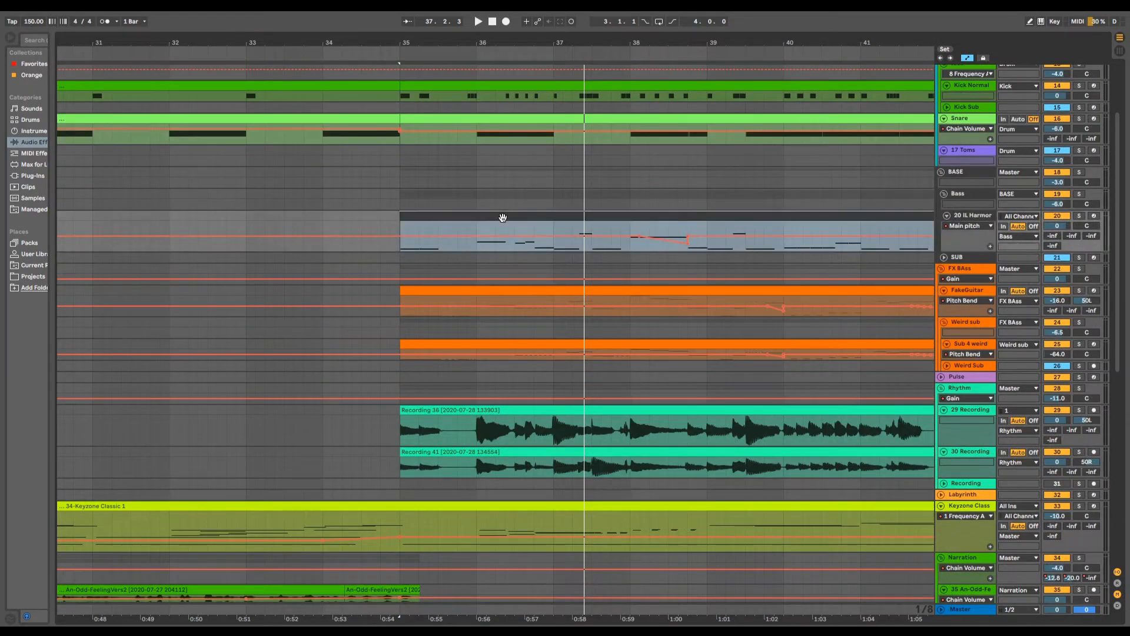
left_click_drag(536, 508, 534, 16)
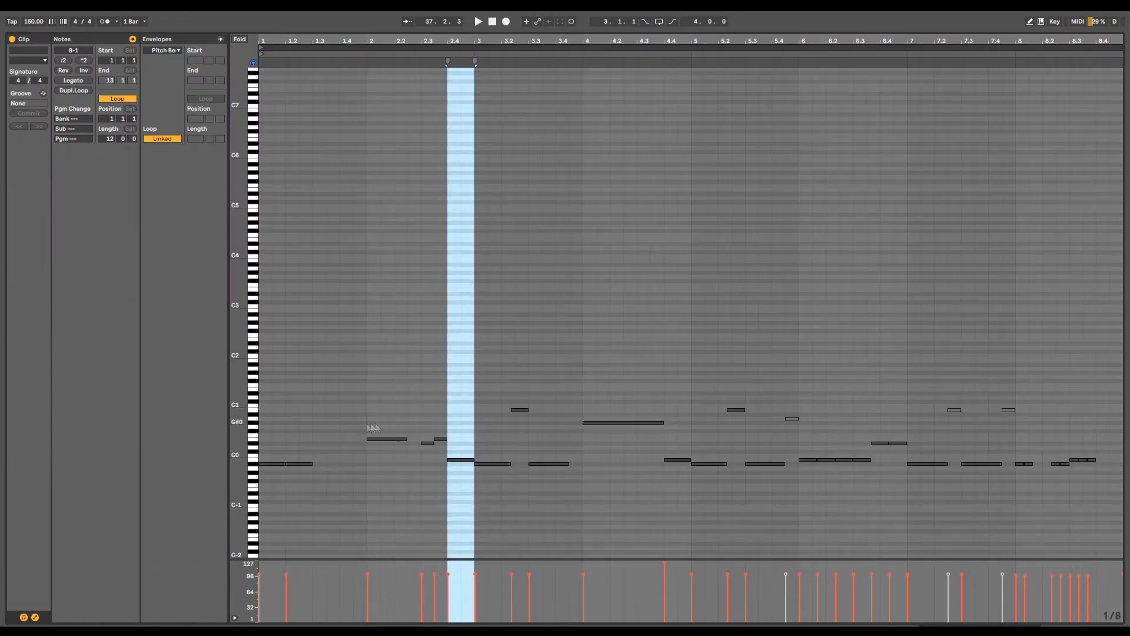
left_click(299, 464)
left_click_drag(398, 29, 389, 471)
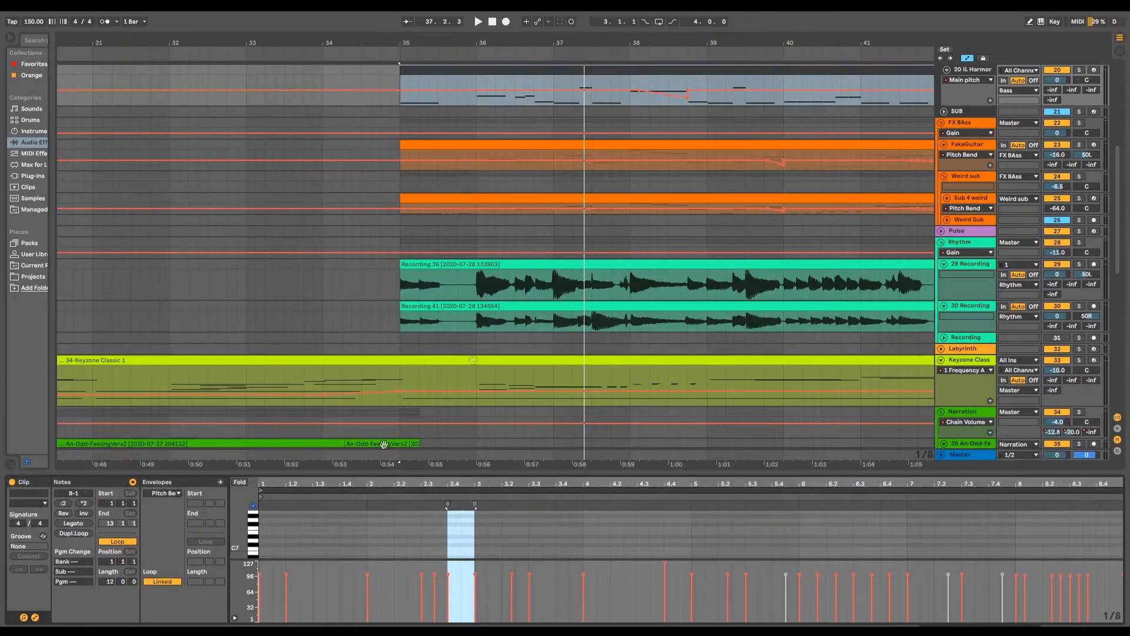
- Solo the BASE group and play the 20 IL Harmor clip from bar 35 with its notes shown enlarged
scroll(791, 228, "up", 3)
left_click(1079, 169)
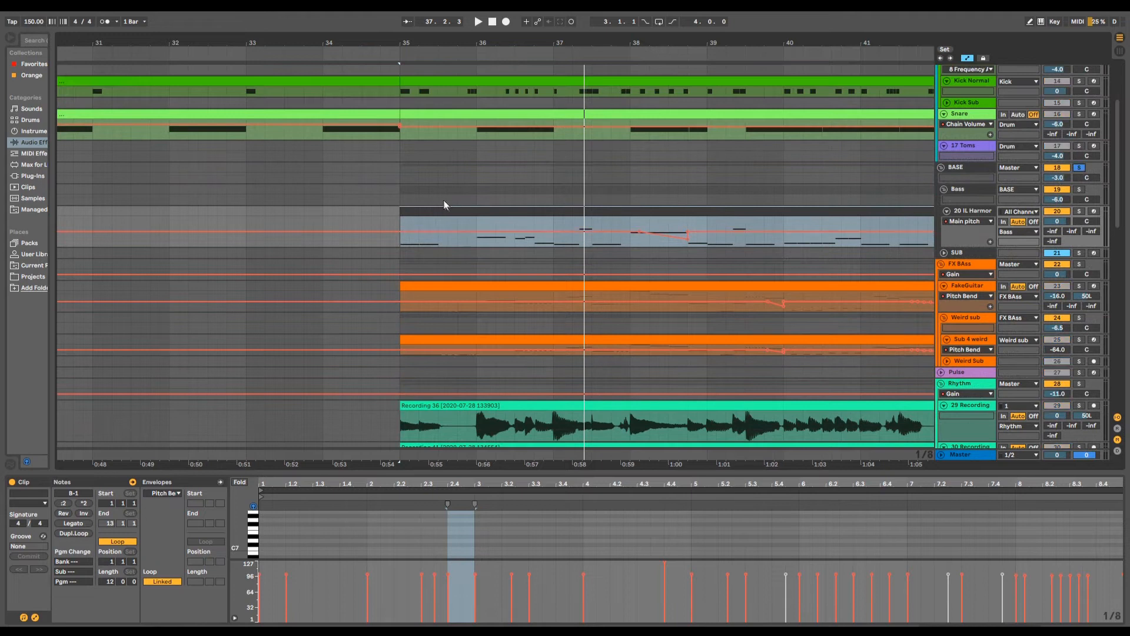
double_click(458, 209)
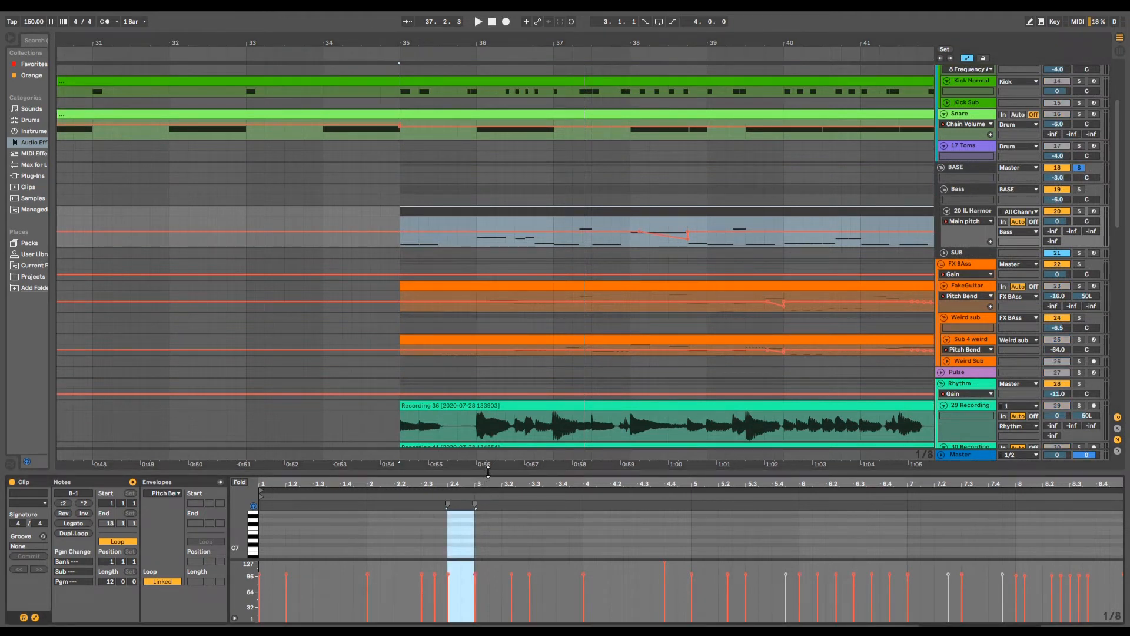
left_click_drag(488, 471, 416, 15)
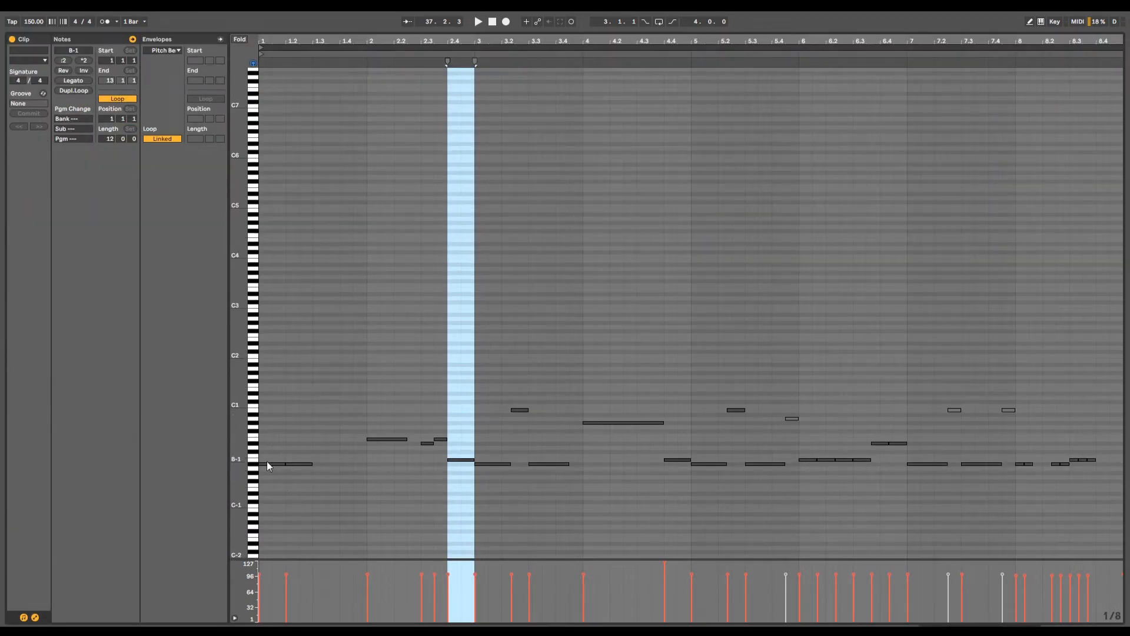
key("space")
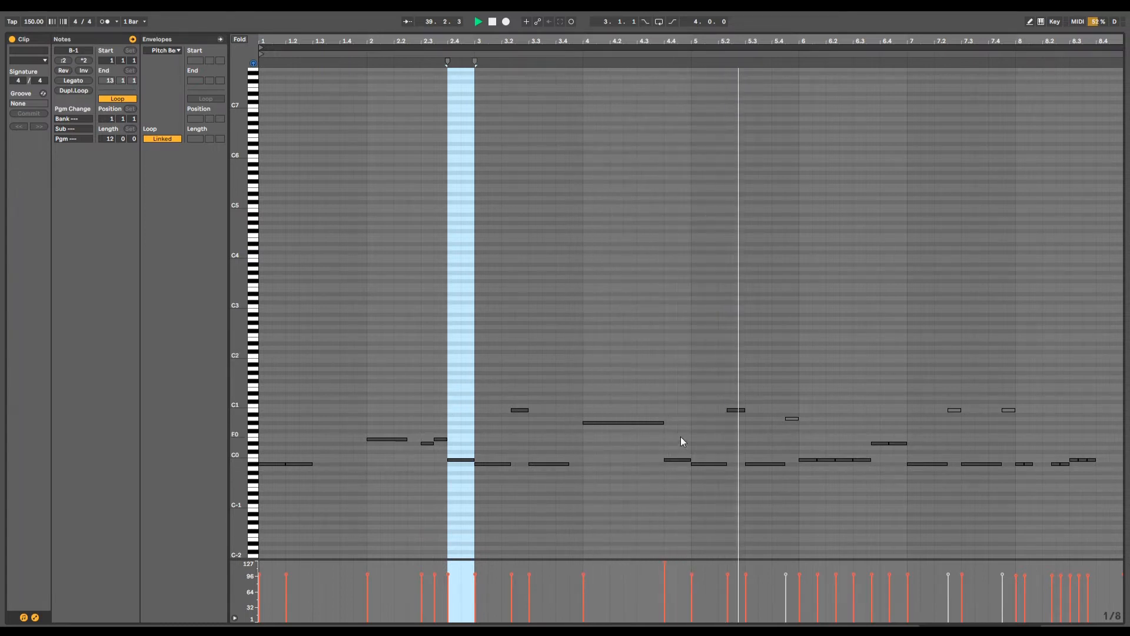
key("space")
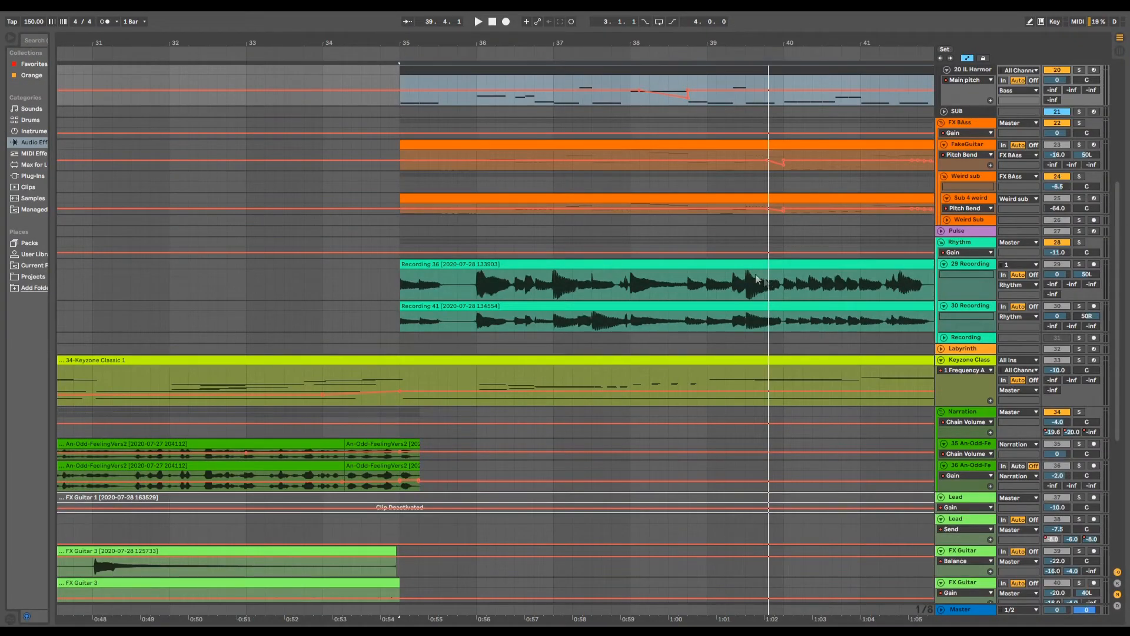
- Hide the bass clip's notes, solo track 47 An-Odd-Feeling in the 44 Group, and play it from bar 37
scroll(727, 293, "down", 5)
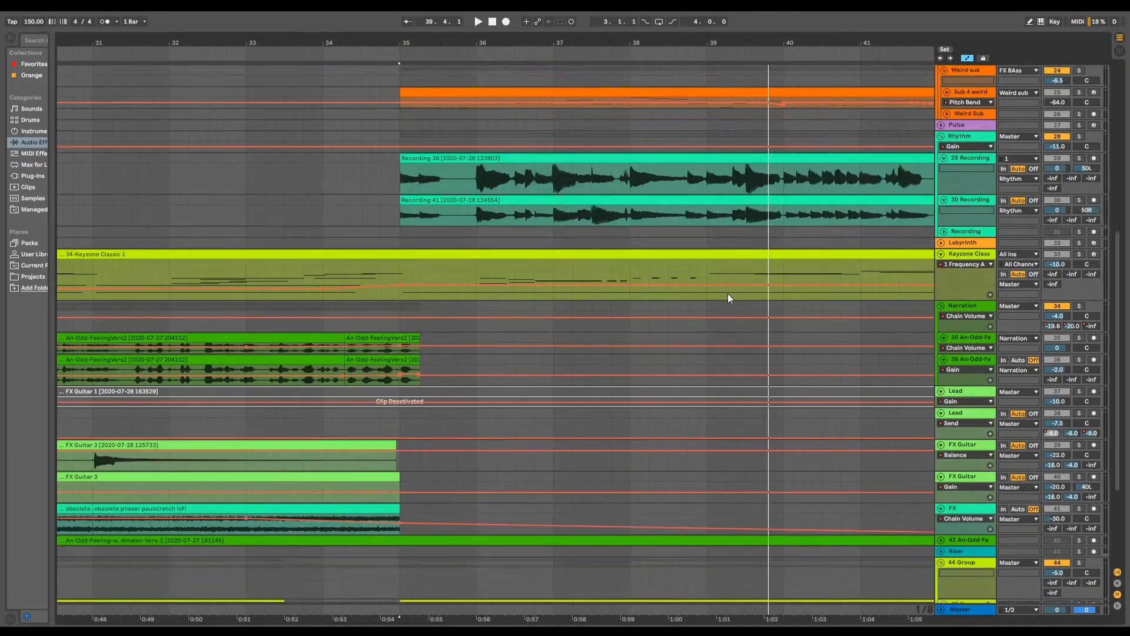
scroll(708, 282, "down", 2)
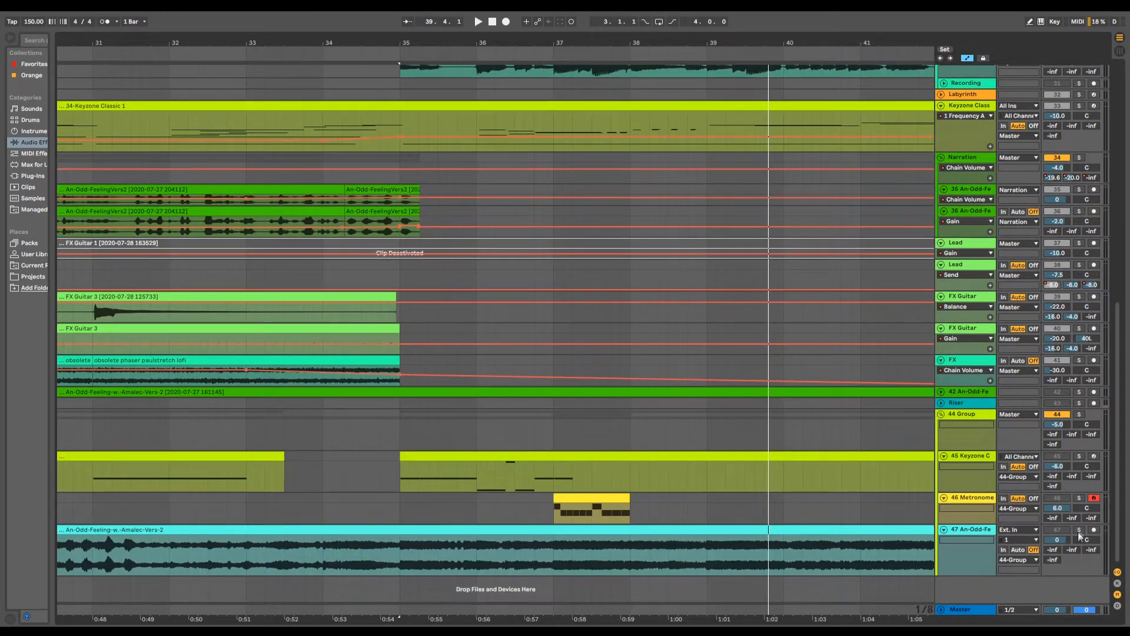
left_click_drag(1079, 533, 1081, 500)
left_click(1078, 530)
left_click(553, 556)
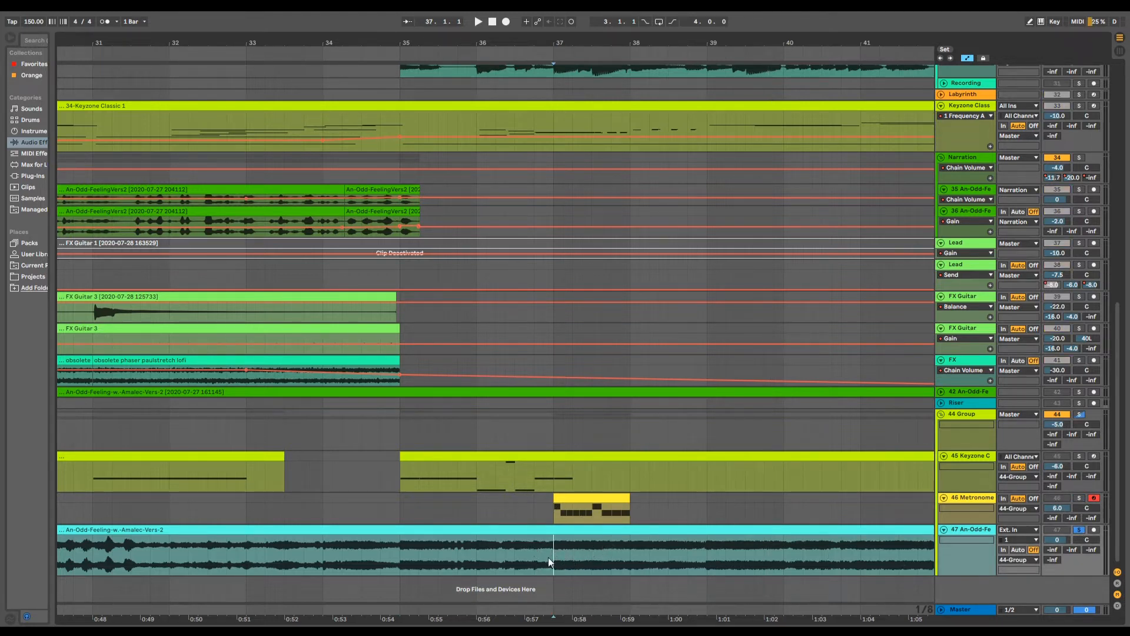
key("space")
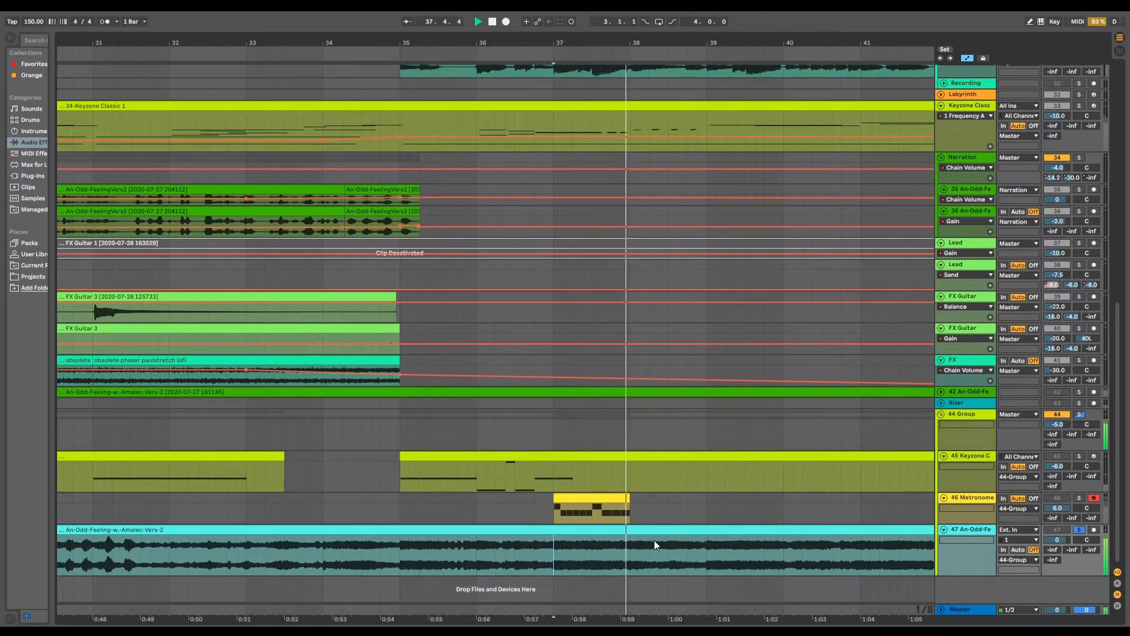
key("space")
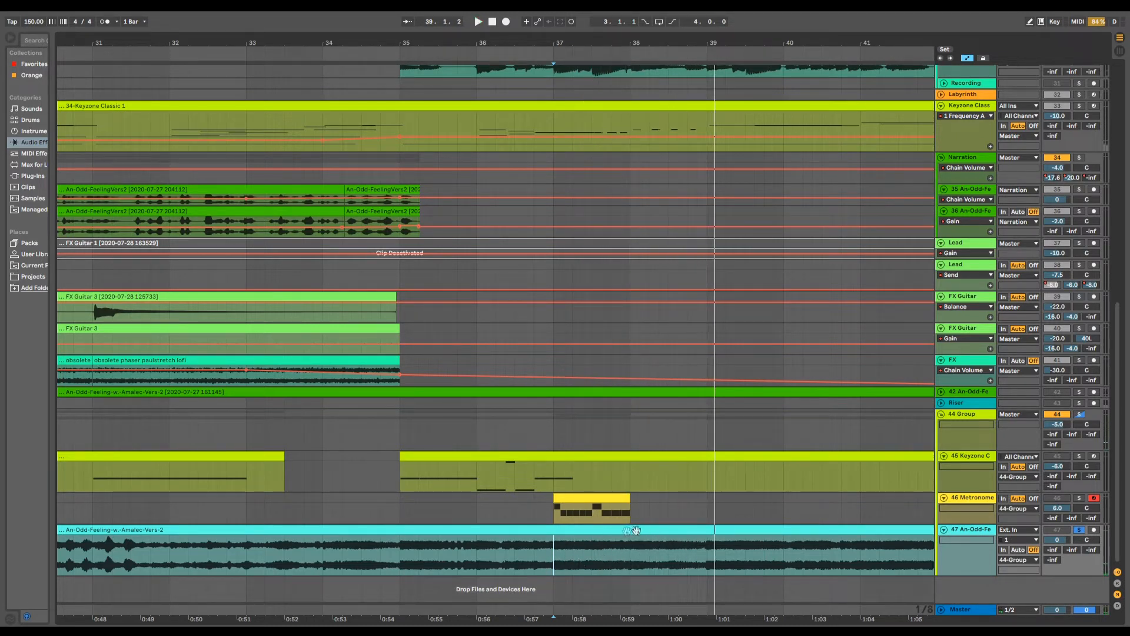
- Replay track 47 from bar 37 with a closer view of the metronome clip's bar
left_click_drag(603, 41, 598, 83)
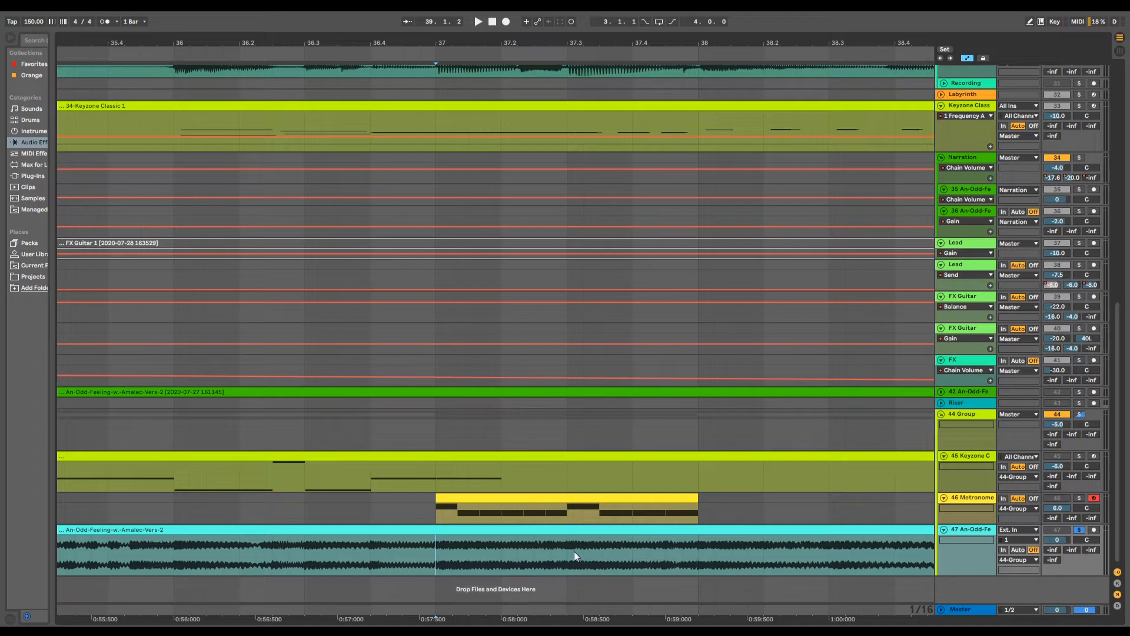
key("space")
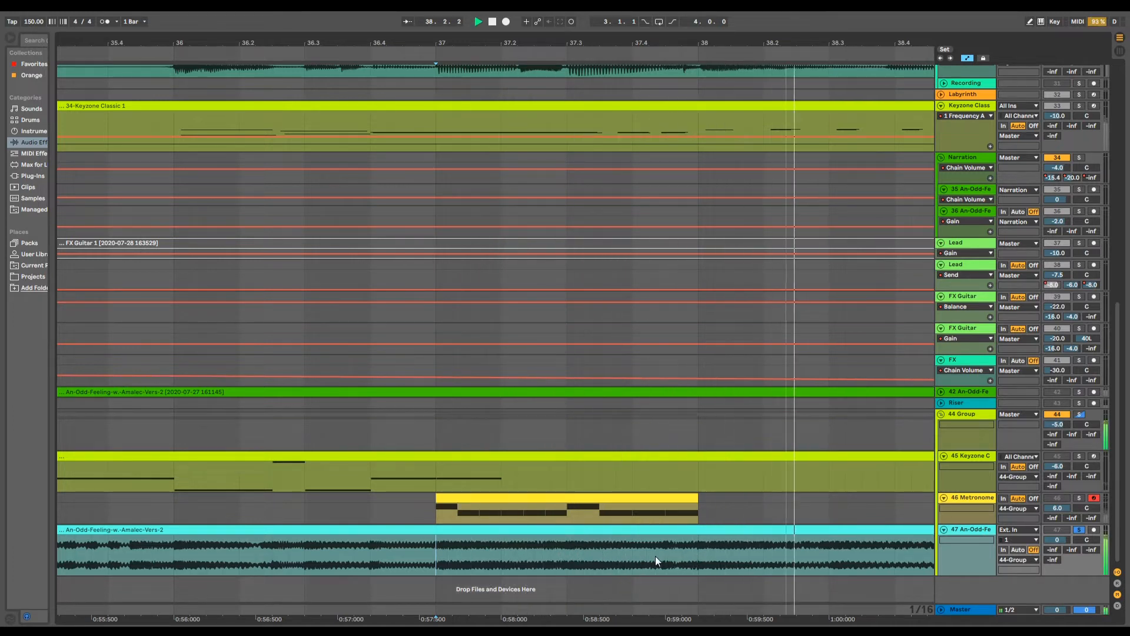
key("space")
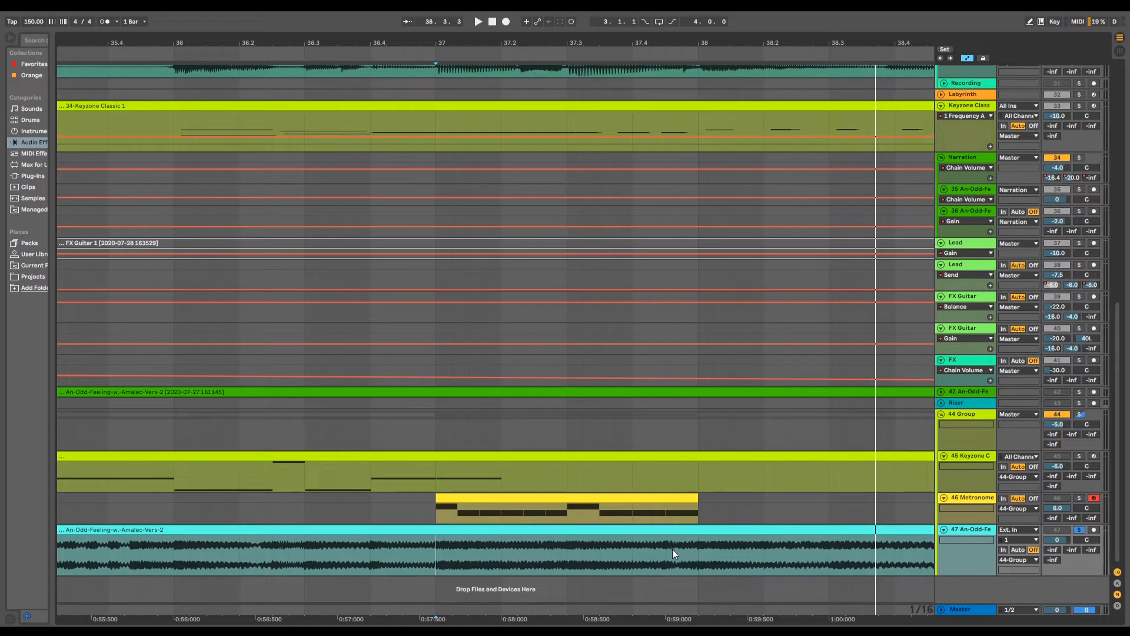
- Solo the 46 Metronome track together with track 47 and play both from bar 36.4
left_click(1079, 498)
left_click(371, 555)
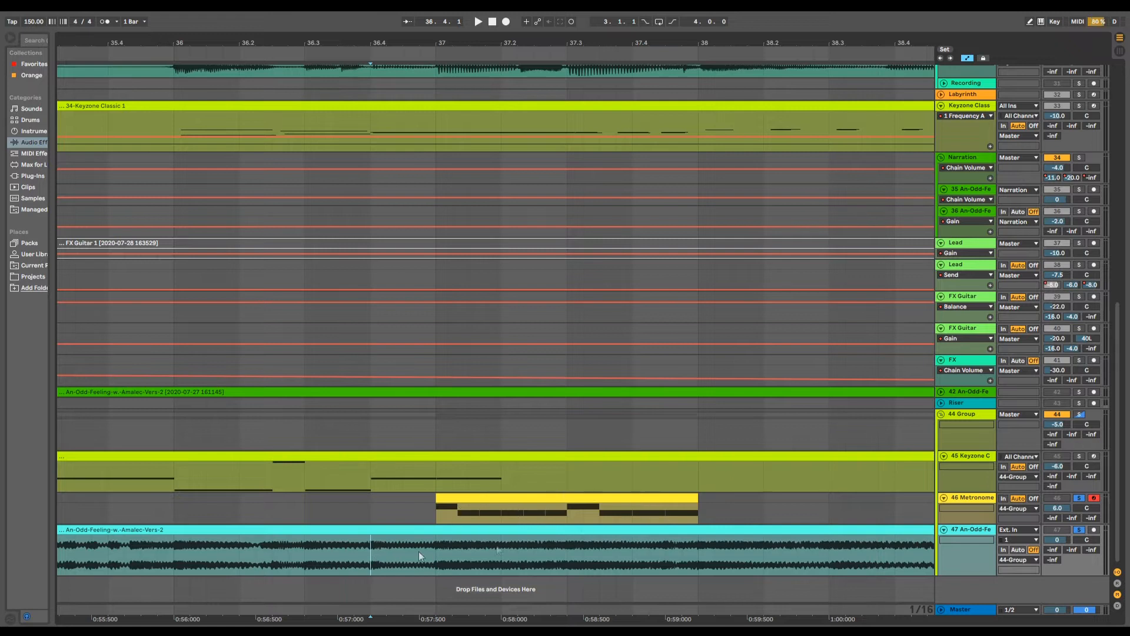
key("space")
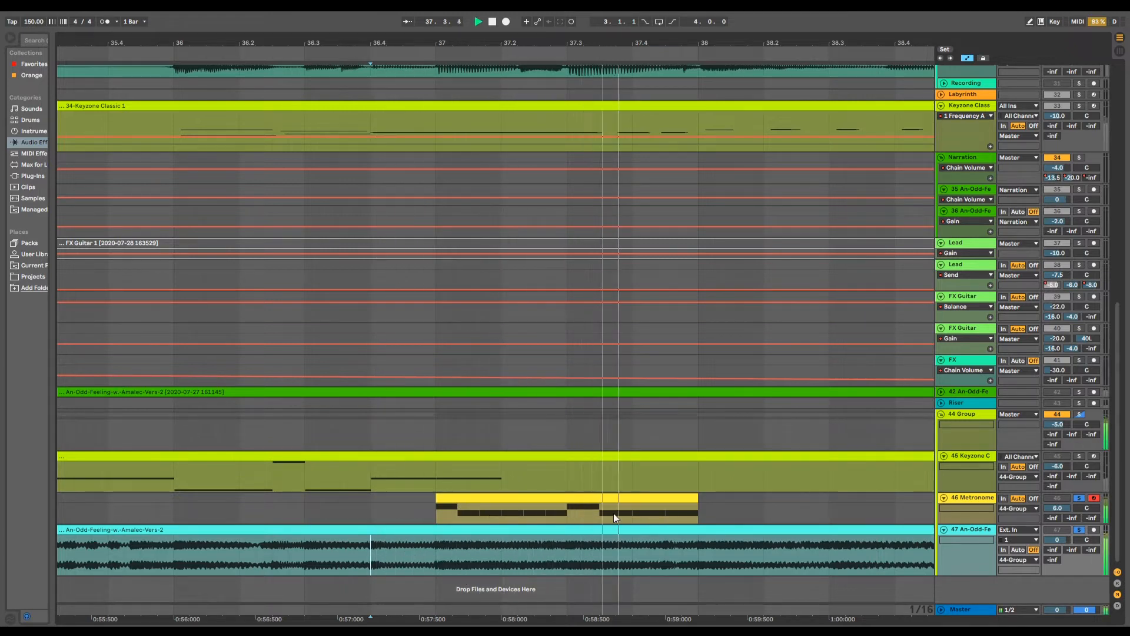
key("space")
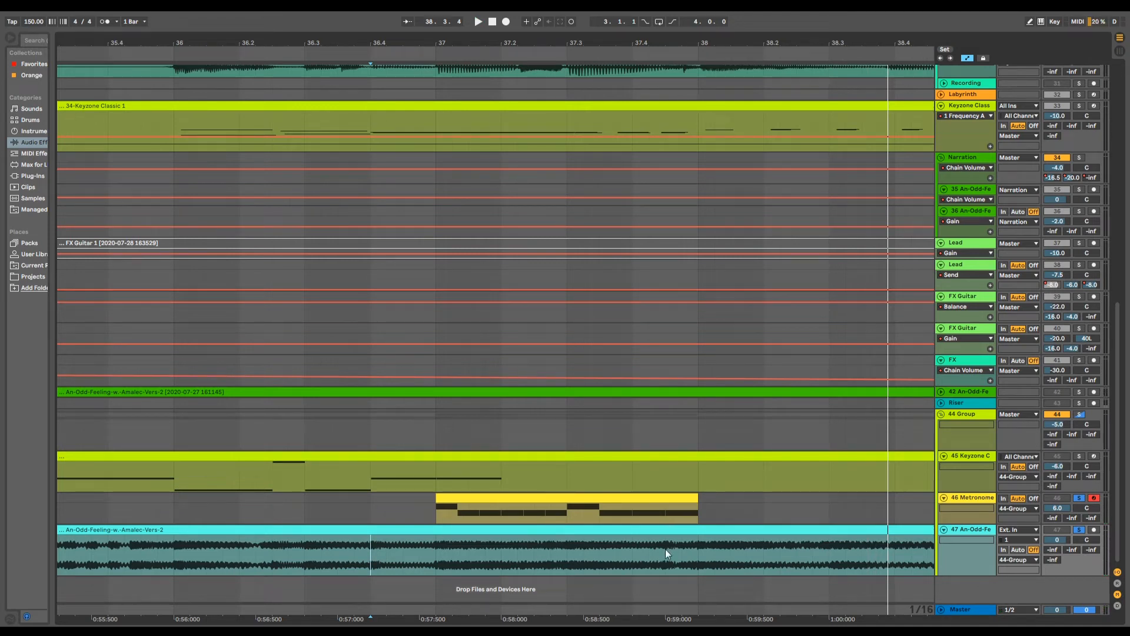
- Examine the notes of the Kick Normal clip between bars 35 and 43 in an enlarged note editor
left_click_drag(597, 42, 597, 11)
scroll(572, 539, "up", 1)
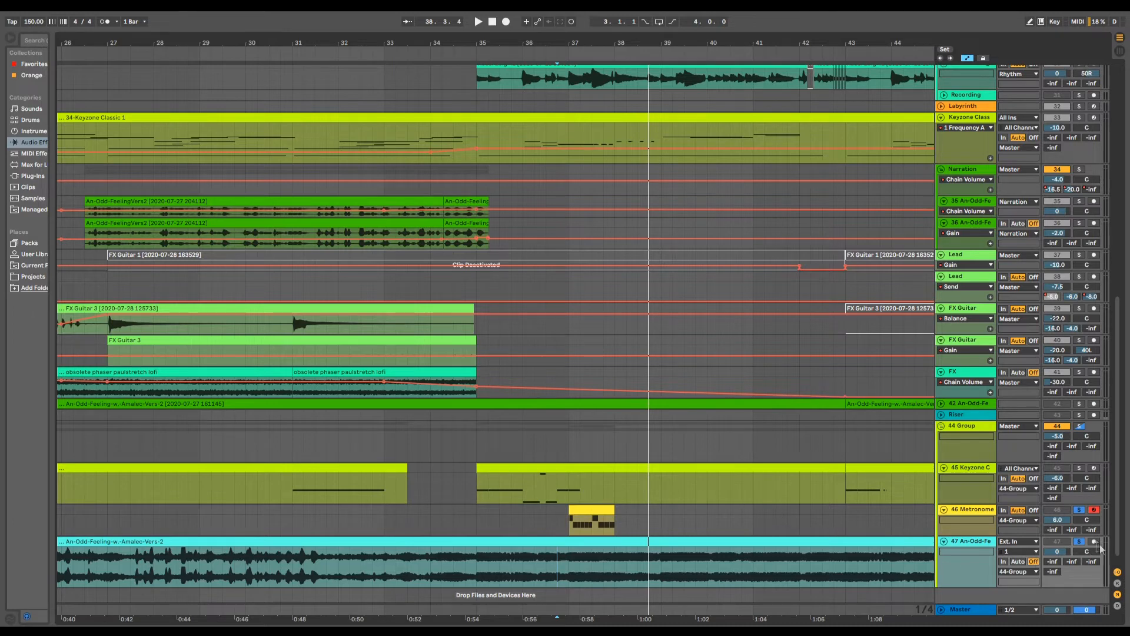
scroll(550, 359, "up", 15)
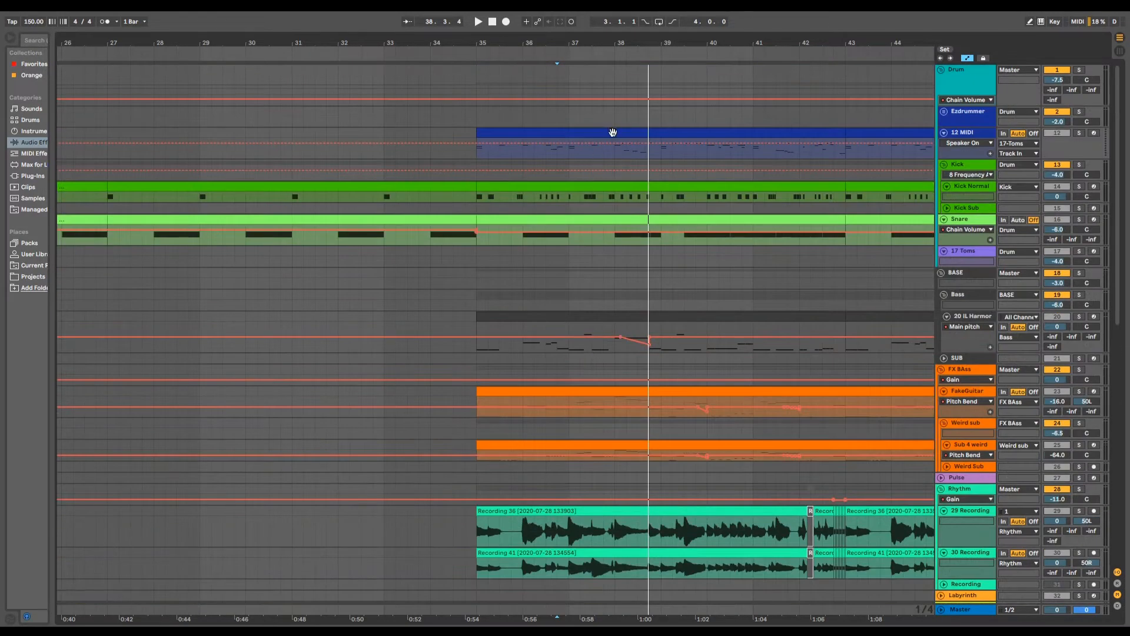
left_click(624, 187)
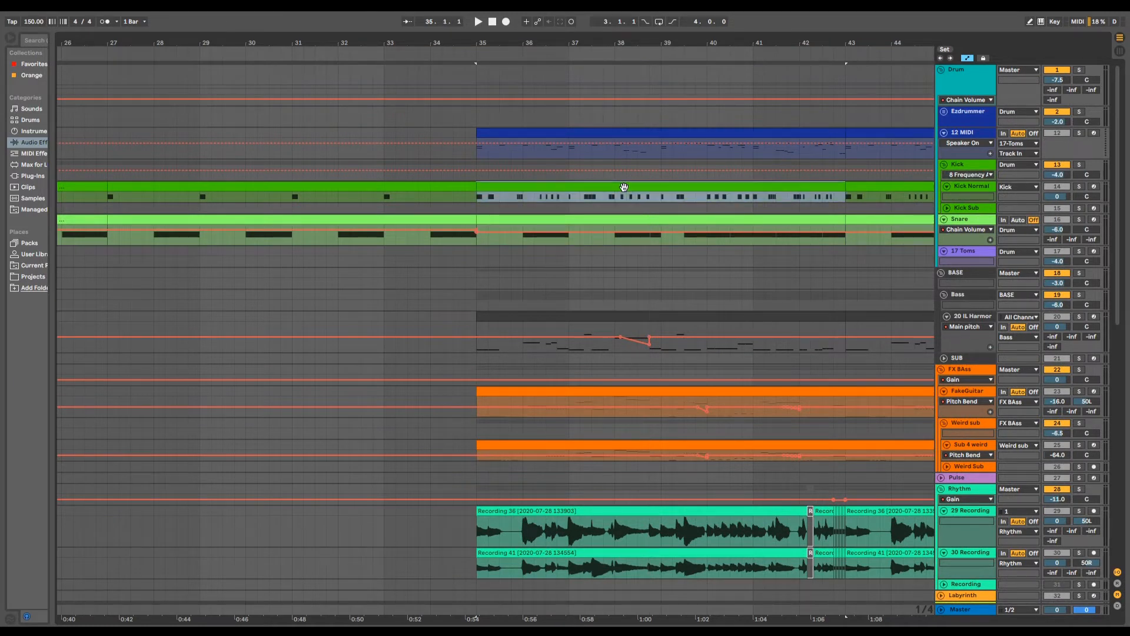
double_click(574, 189)
left_click_drag(510, 507, 480, 65)
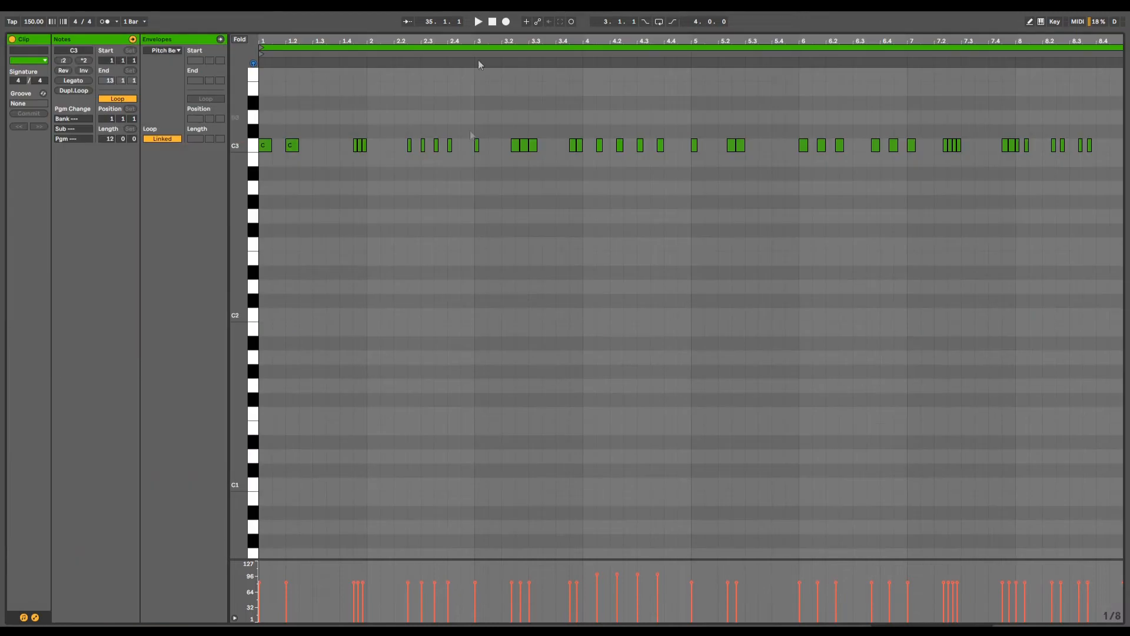
scroll(338, 198, "up", 1)
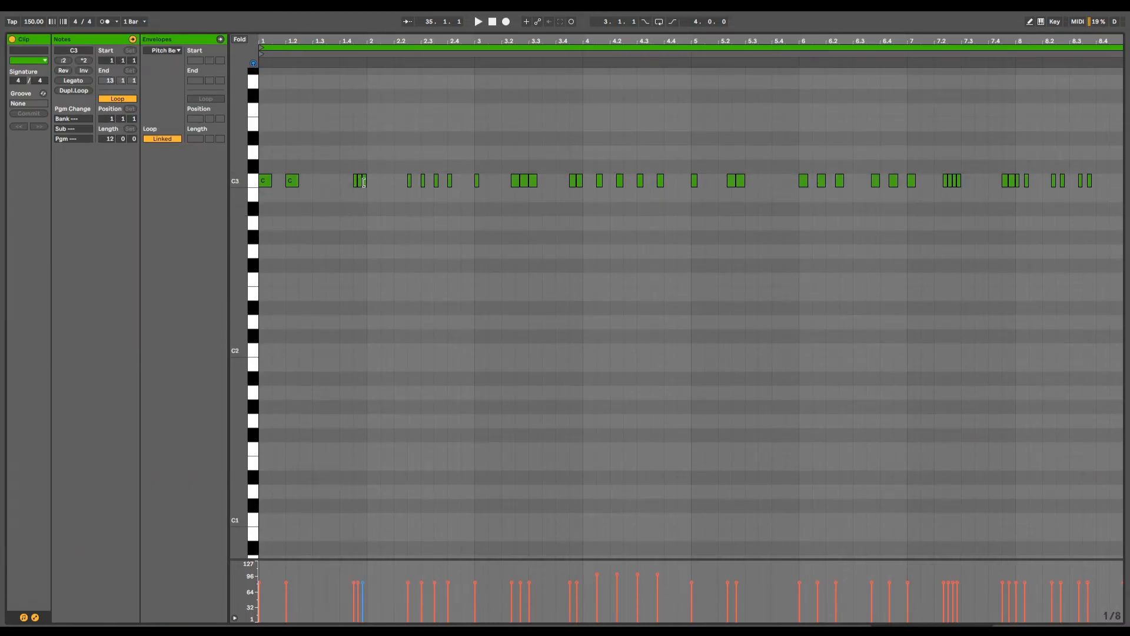
scroll(436, 271, "up", 1)
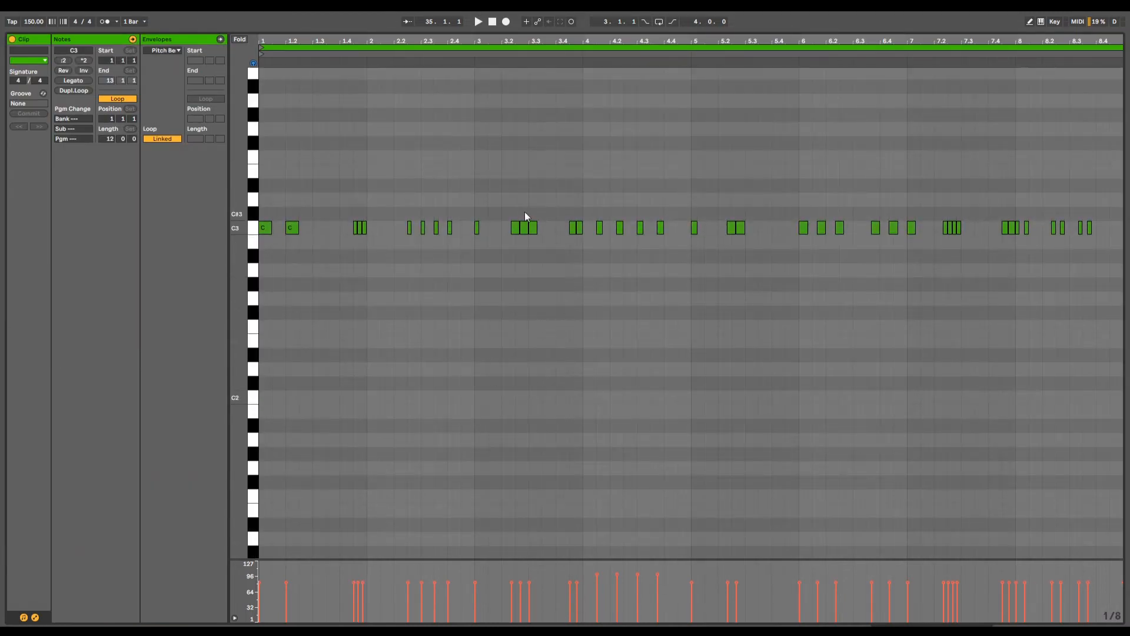
scroll(437, 296, "down", 3)
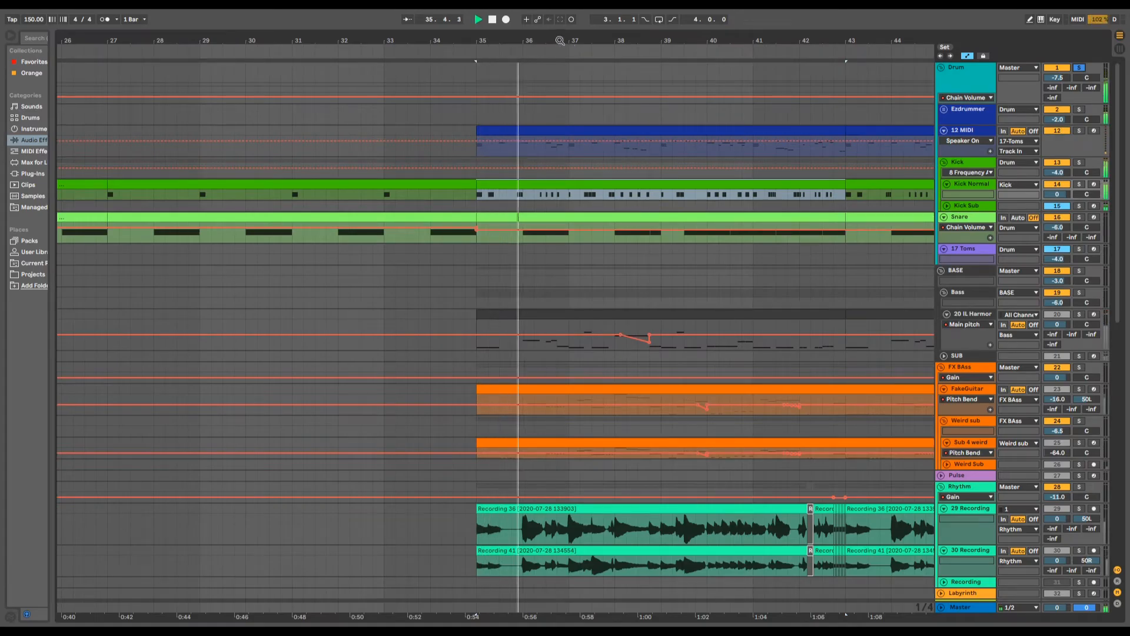
- Play the soloed Drum group and compare its kick pattern with the clips on the other tracks from bar 35 to 40
left_click(587, 71)
key("plus")
left_click_drag(589, 41, 492, 46)
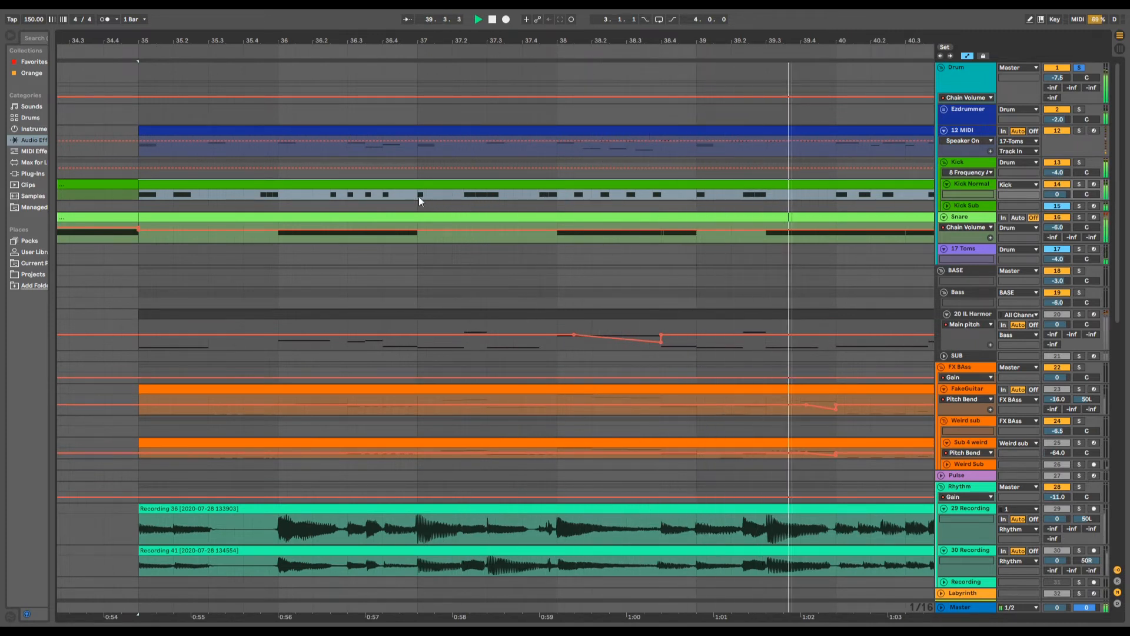
scroll(528, 381, "down", 8)
scroll(528, 382, "down", 9)
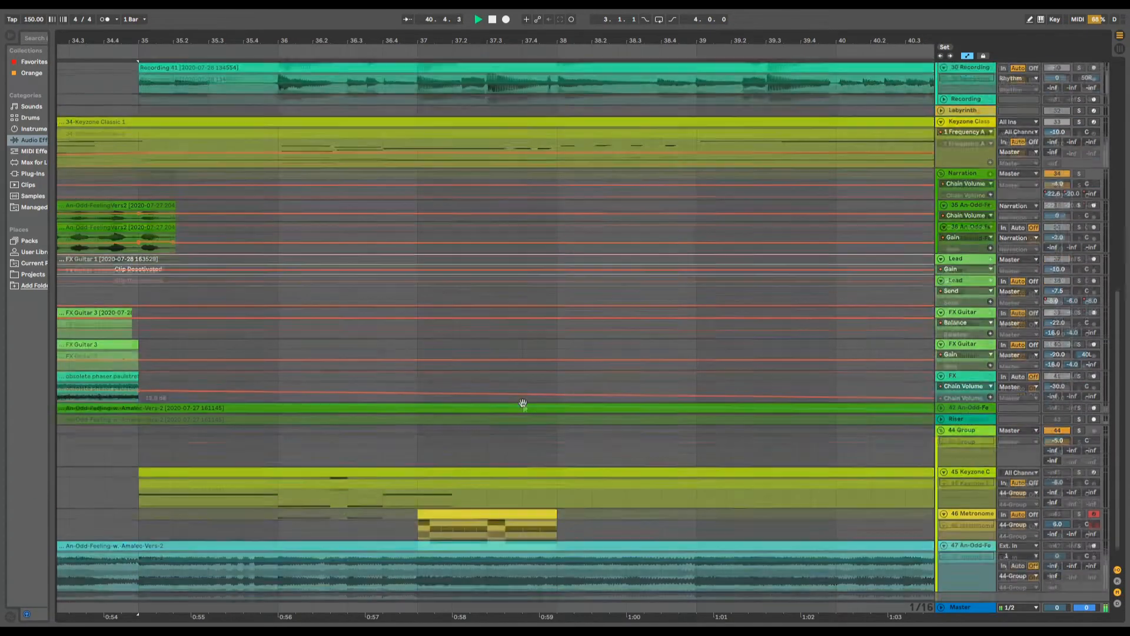
scroll(487, 412, "up", 4)
scroll(487, 411, "down", 4)
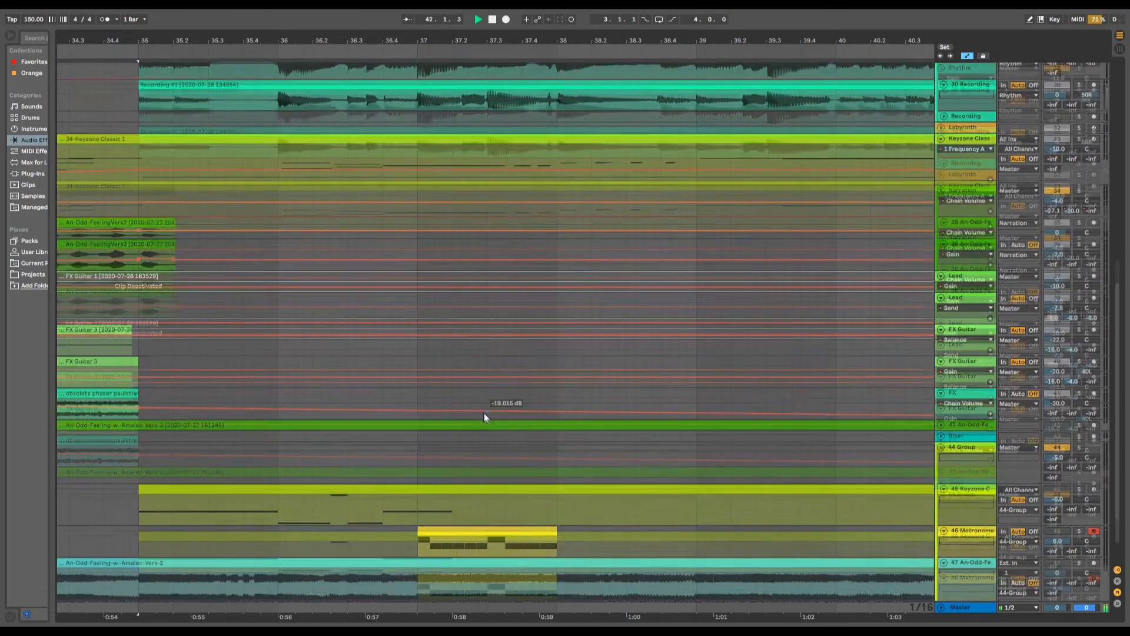
scroll(492, 513, "up", 12)
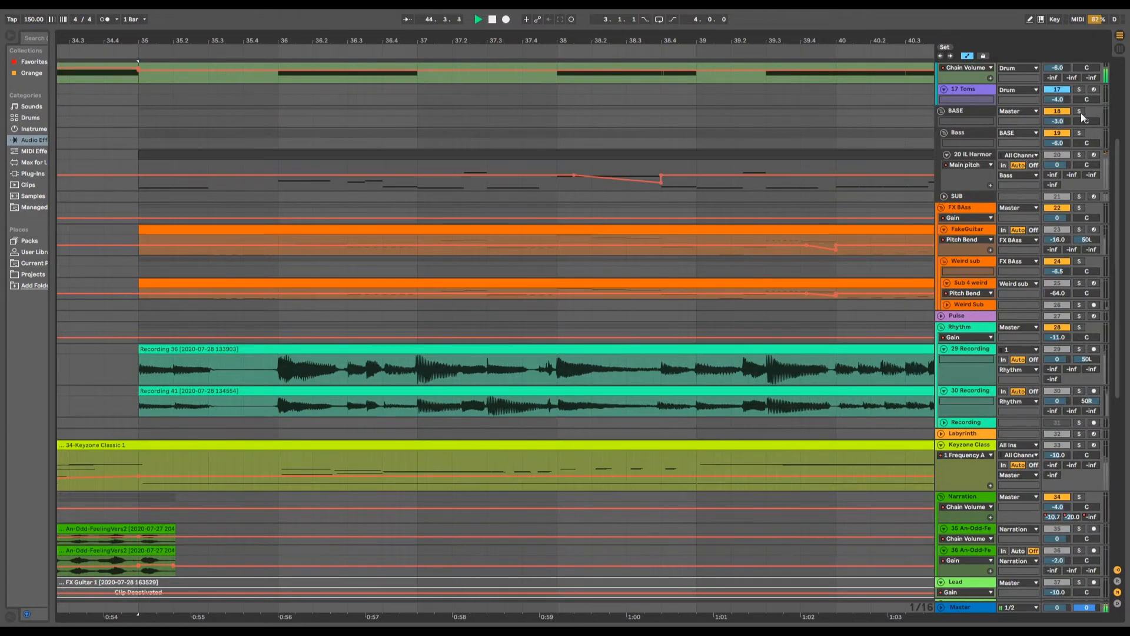
- Stop playback and place the start position at bar 37 on track 47, below the start of the metronome clip
scroll(531, 416, "down", 11)
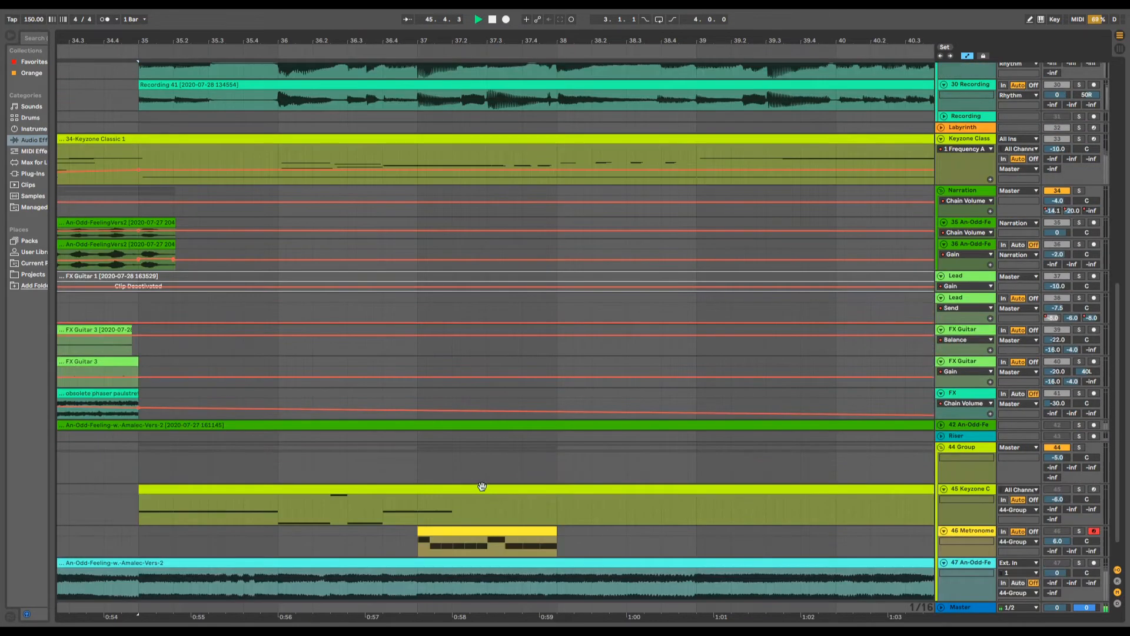
scroll(546, 549, "down", 2)
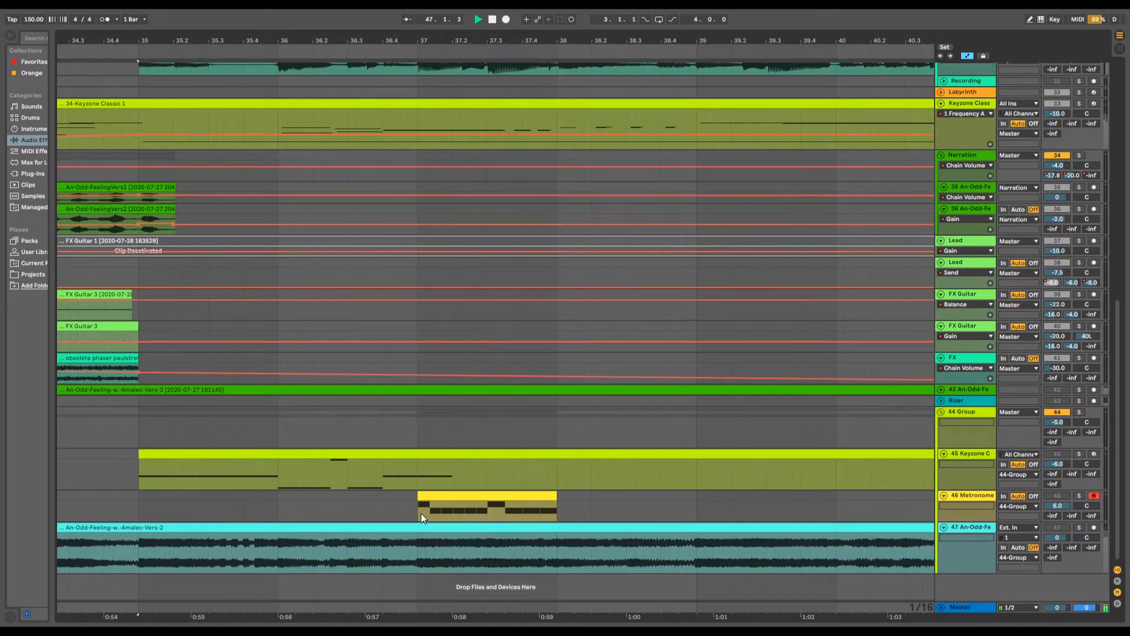
left_click(415, 550)
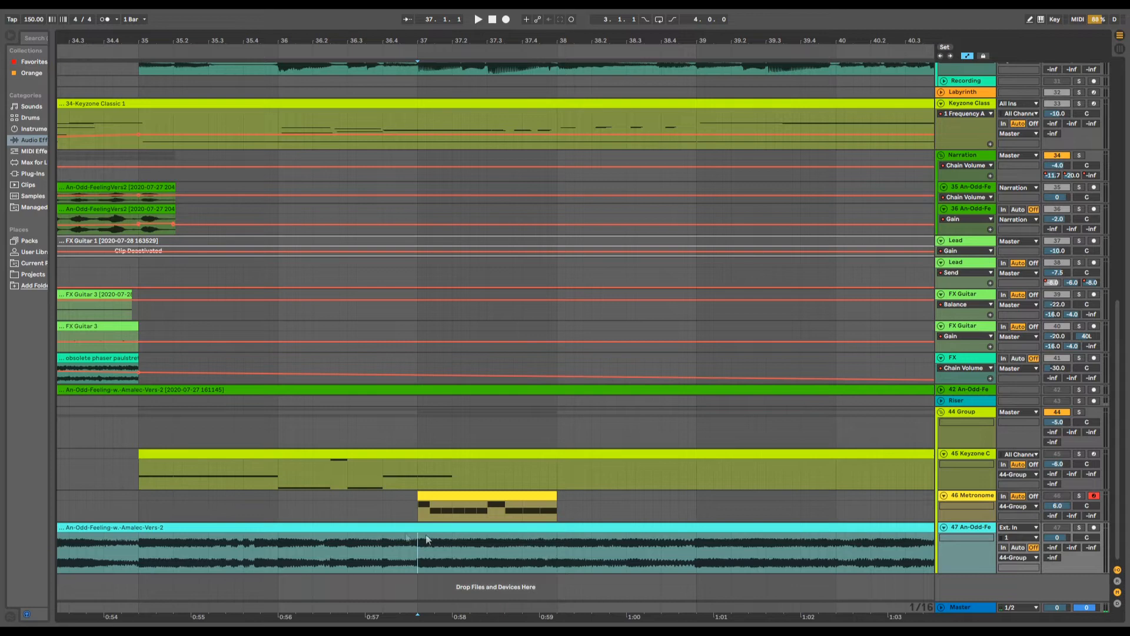
- Examine the Kick Normal clip's C3 notes against a triplet grid in the note editor, between clip bars 2 and 6
scroll(561, 553, "up", 15)
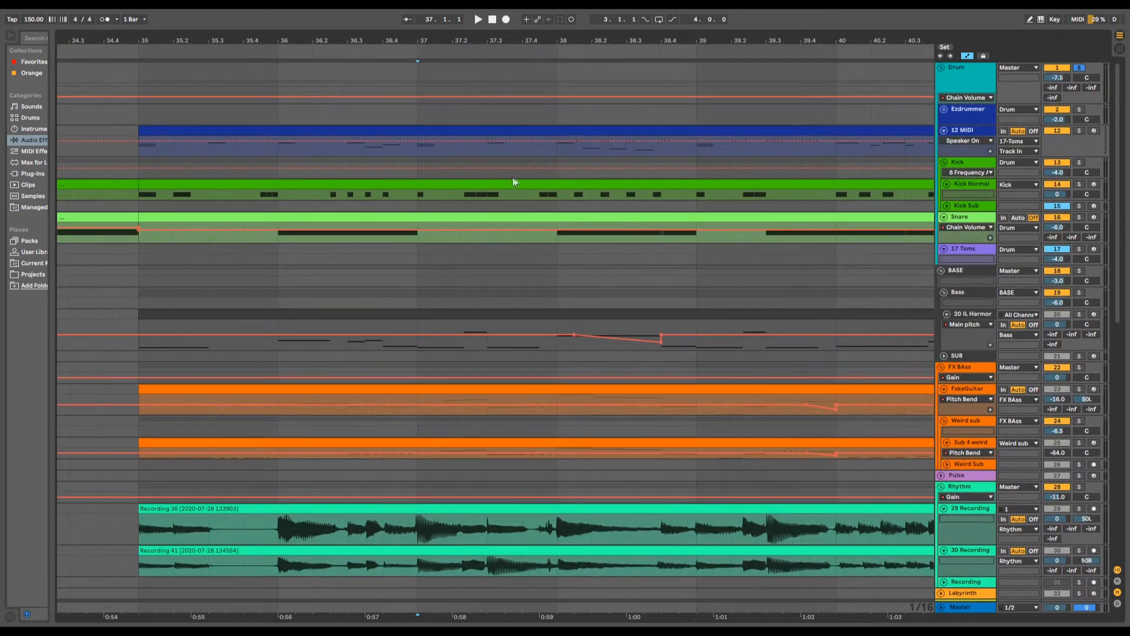
double_click(449, 194)
right_click(395, 301)
left_click(430, 479)
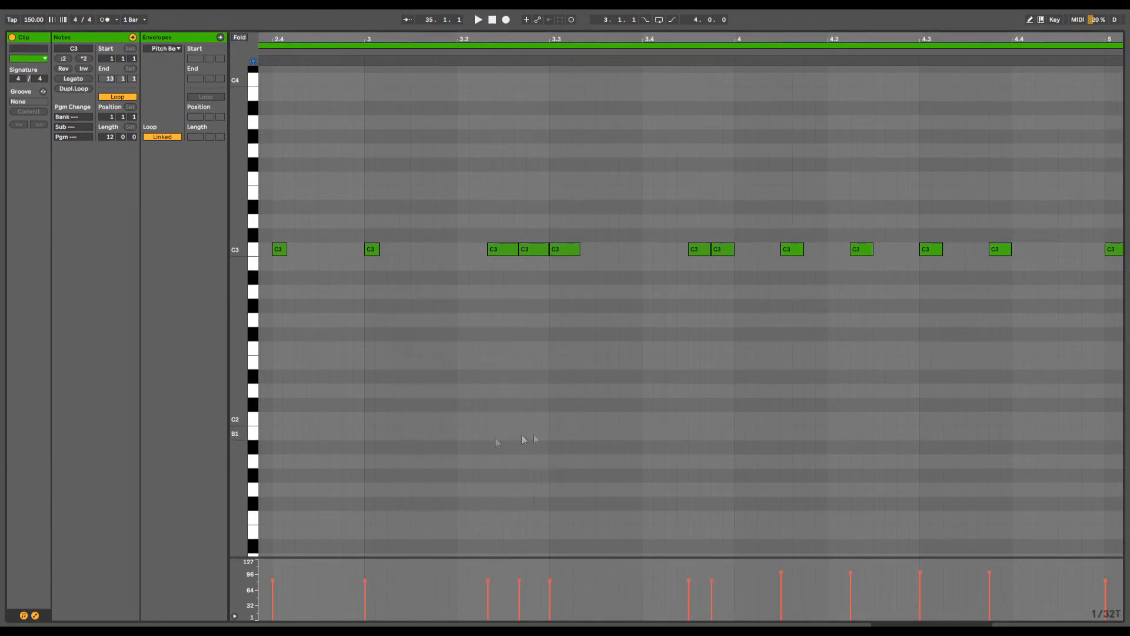
key("minus")
key("minus")
key("minus")
key("minus")
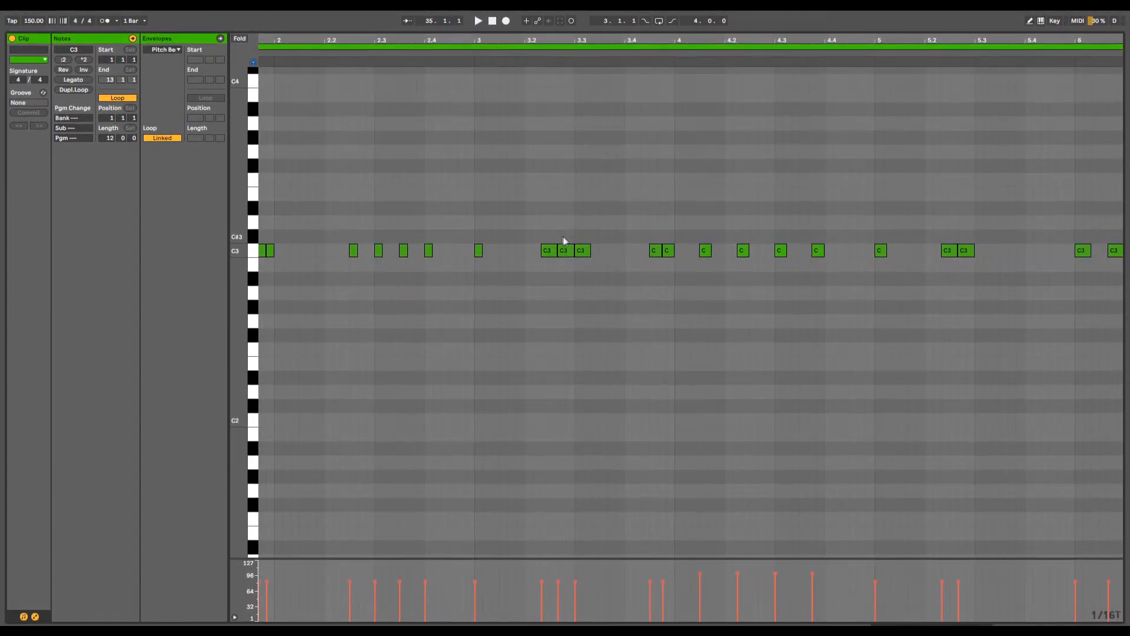
right_click(630, 321)
left_click(671, 504)
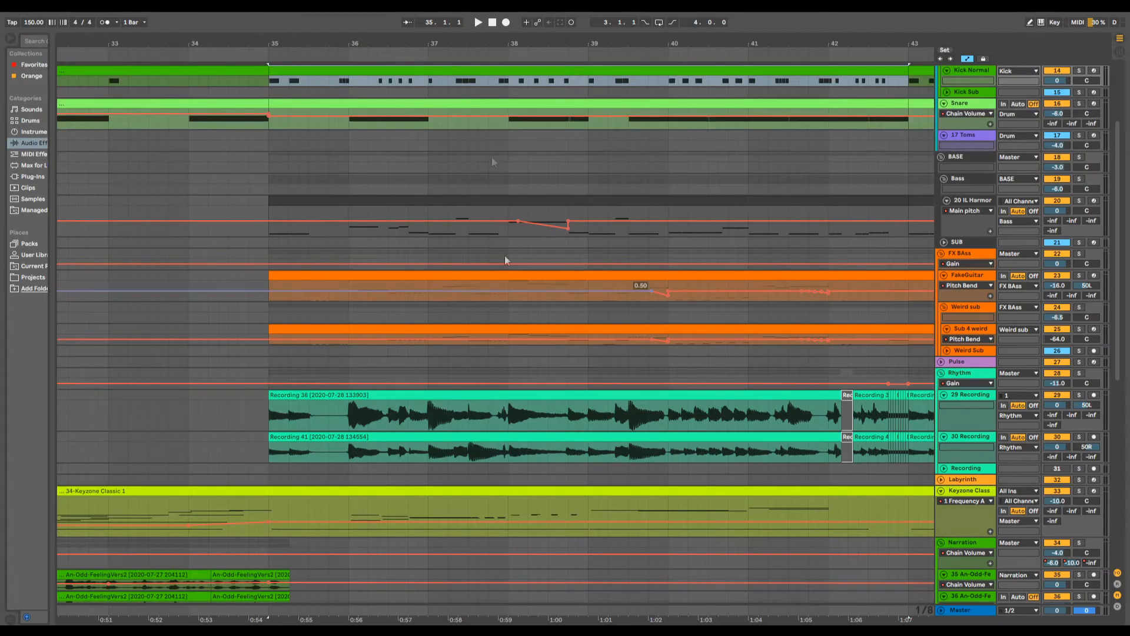
- Solo track 47 An-Odd-Feeling and play it from bar 64.3 to about bar 68
left_click_drag(509, 41, 509, 71)
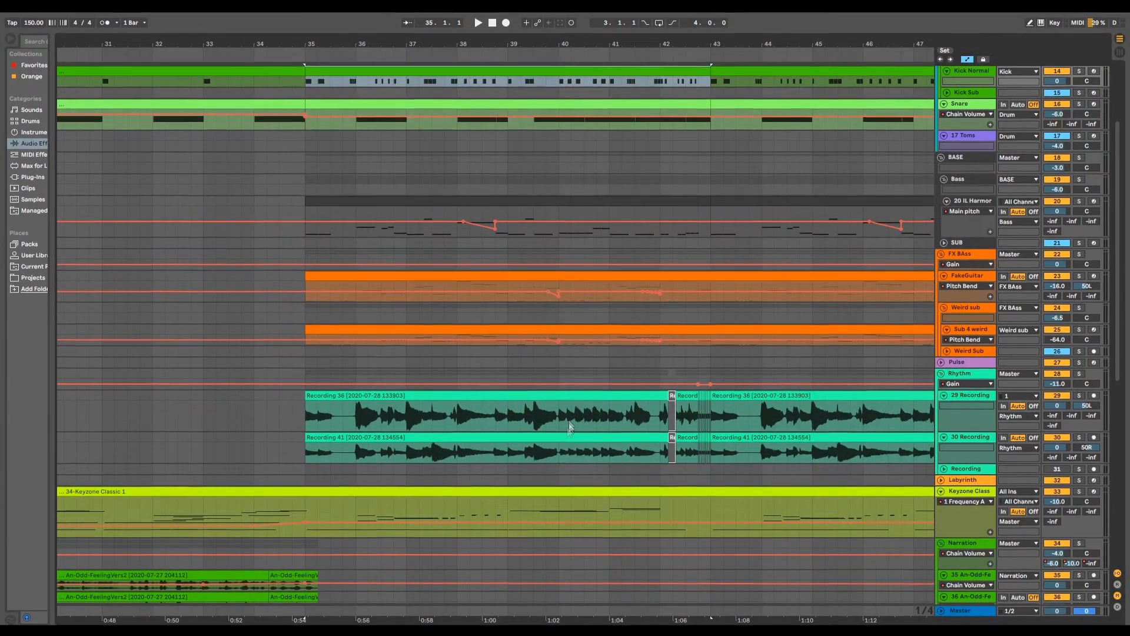
scroll(570, 427, "down", 2)
scroll(570, 413, "up", 3)
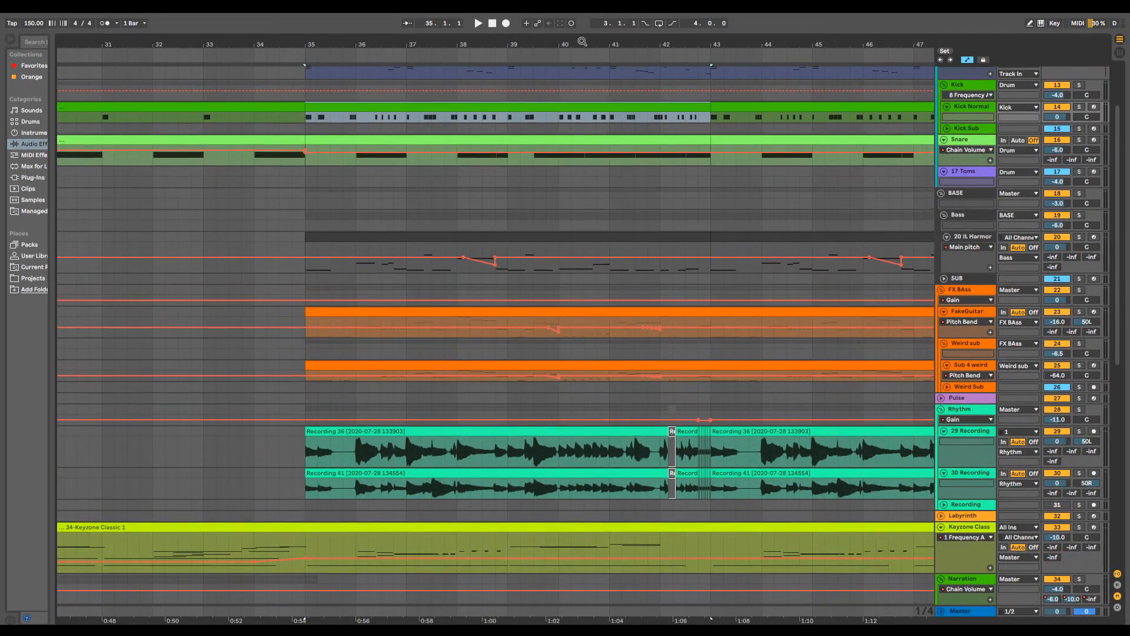
left_click_drag(582, 41, 435, 14)
scroll(499, 401, "down", 3)
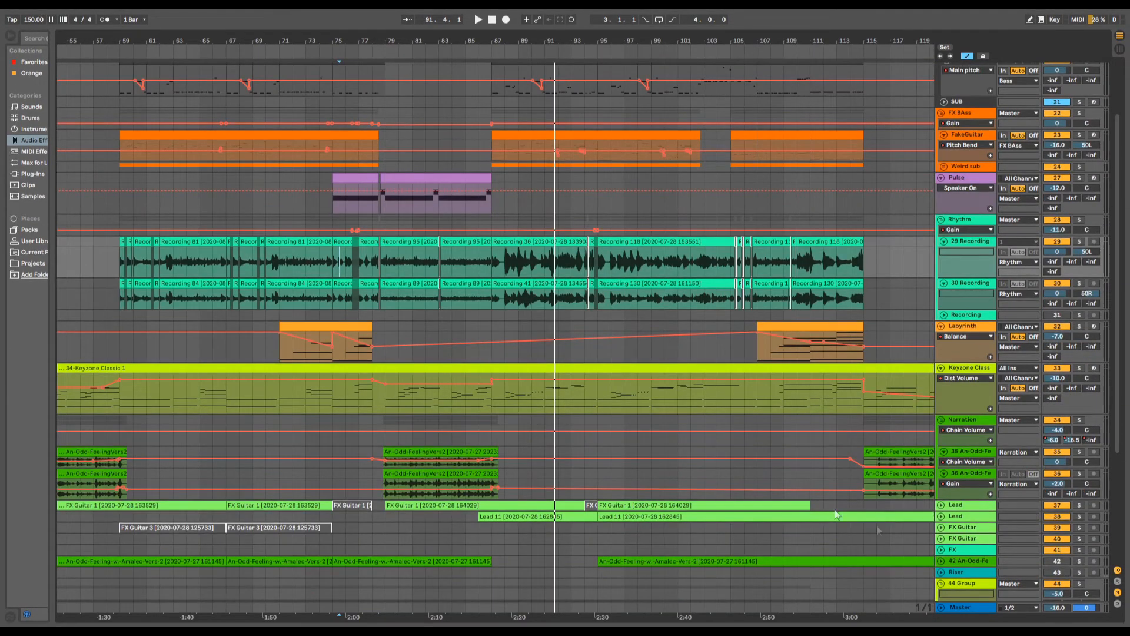
scroll(642, 416, "down", 5)
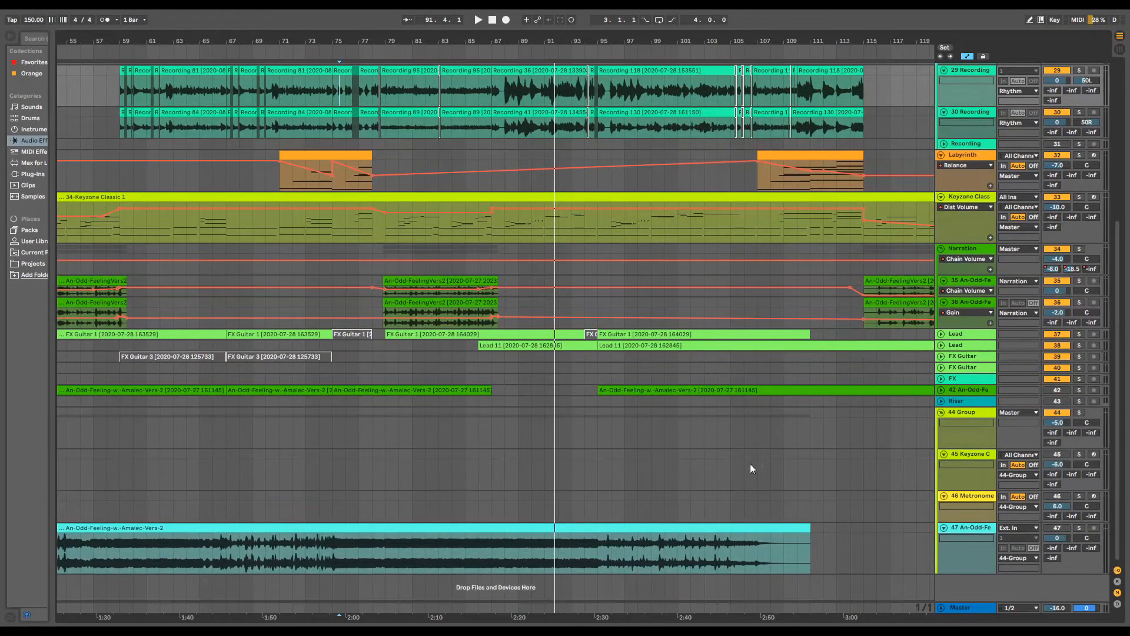
left_click(1079, 529)
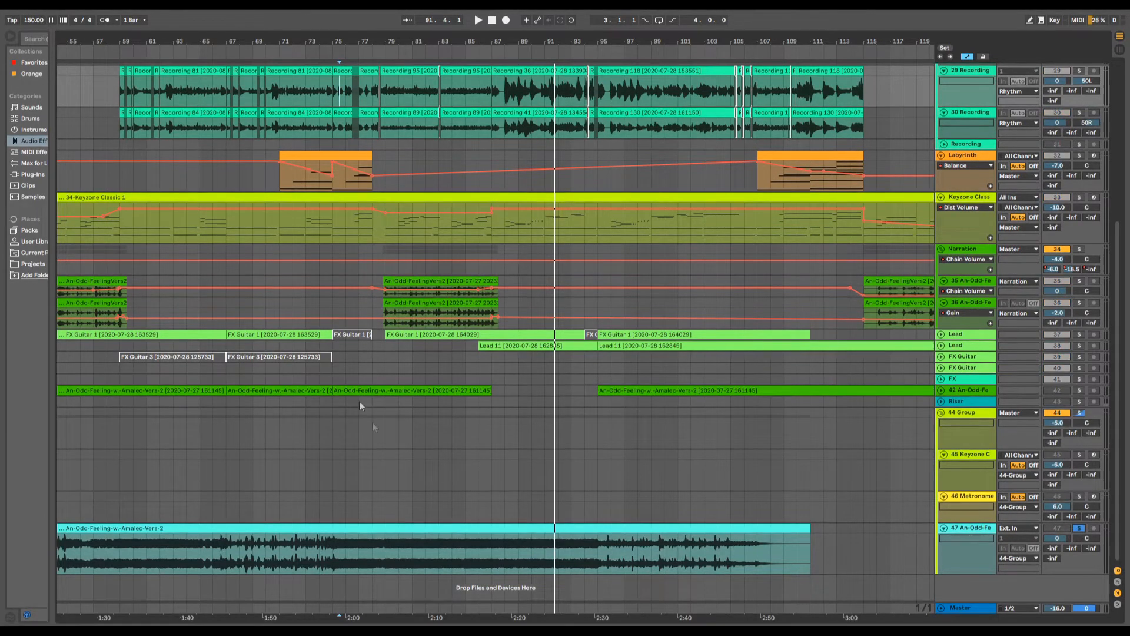
left_click_drag(207, 39, 320, 146)
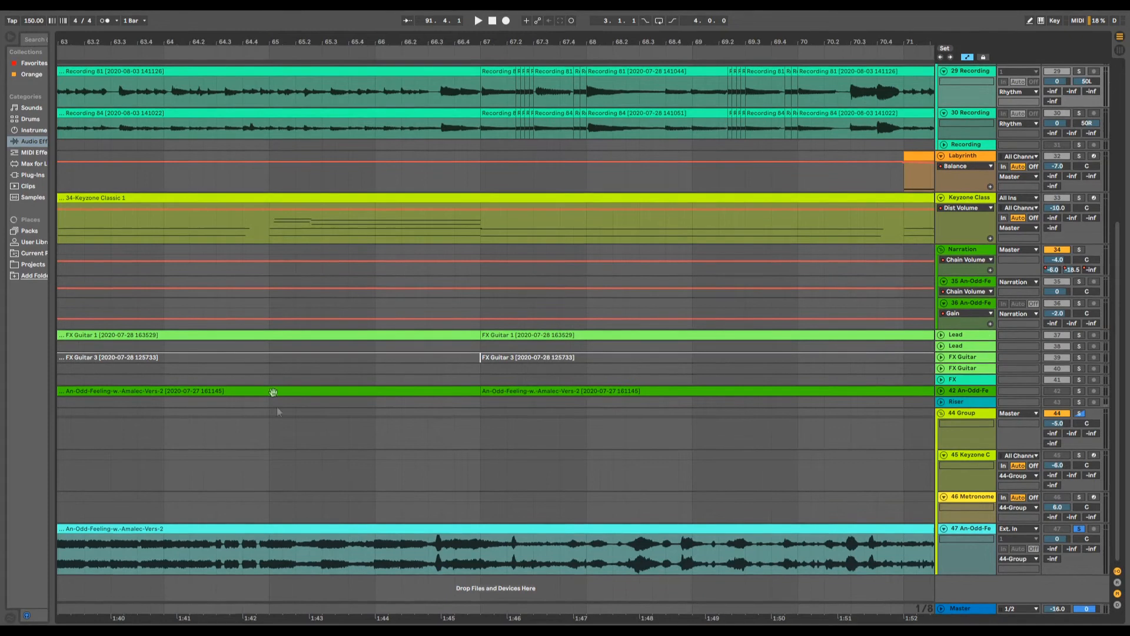
left_click(216, 555)
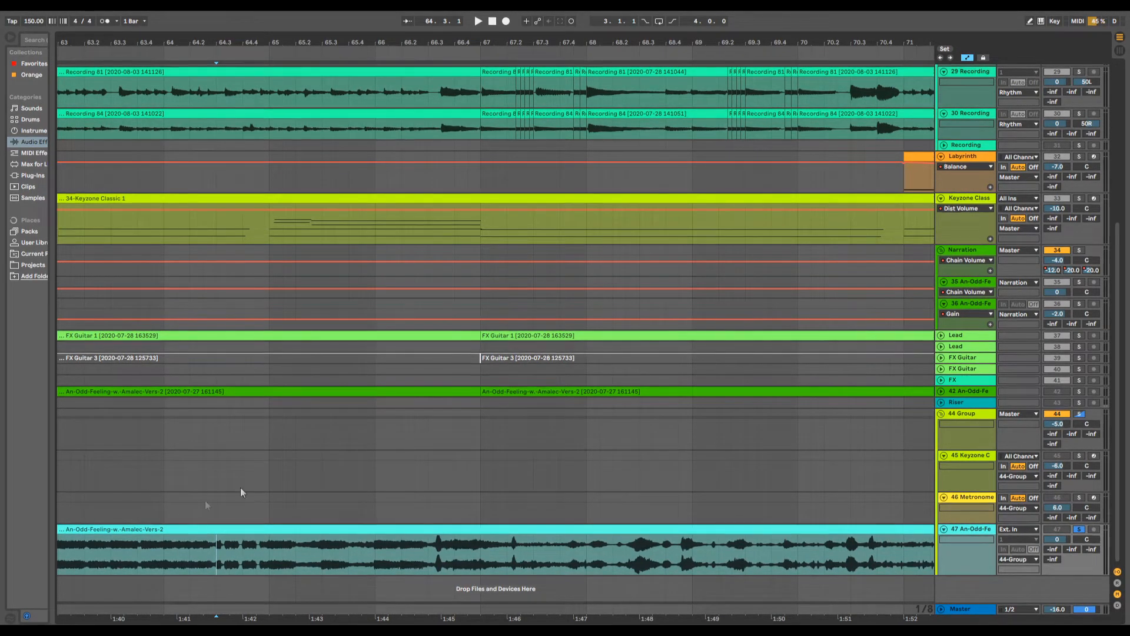
key("space")
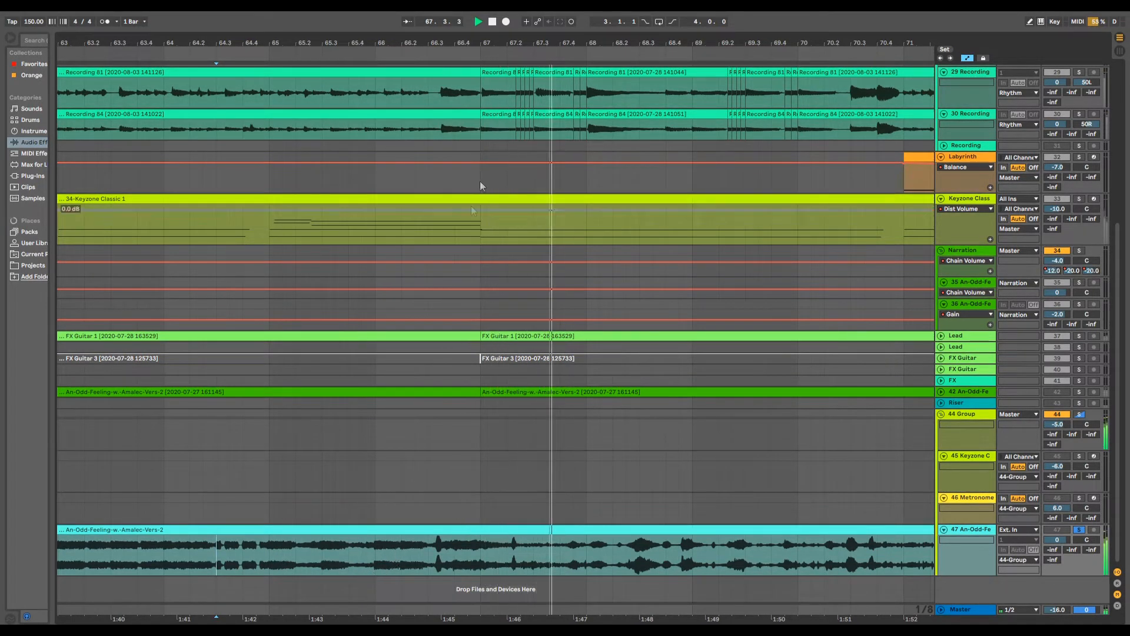
key("space")
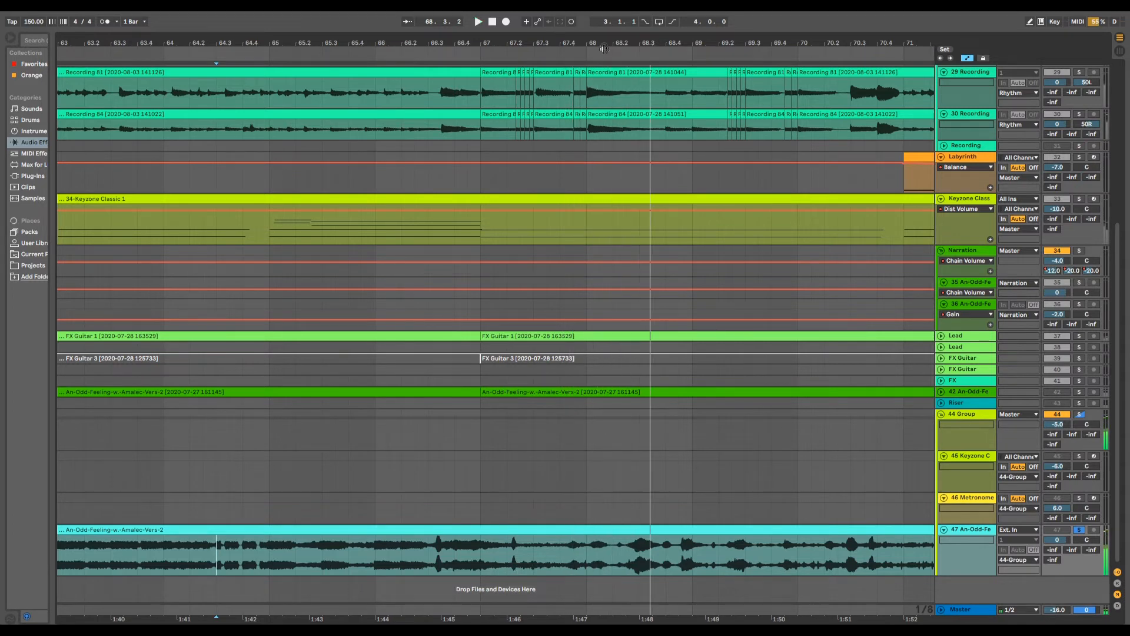
- Turn off the solo on track 47 and play the full mix from about bar 68.3 through the narration entry near bar 79
left_click_drag(604, 46, 377, 24)
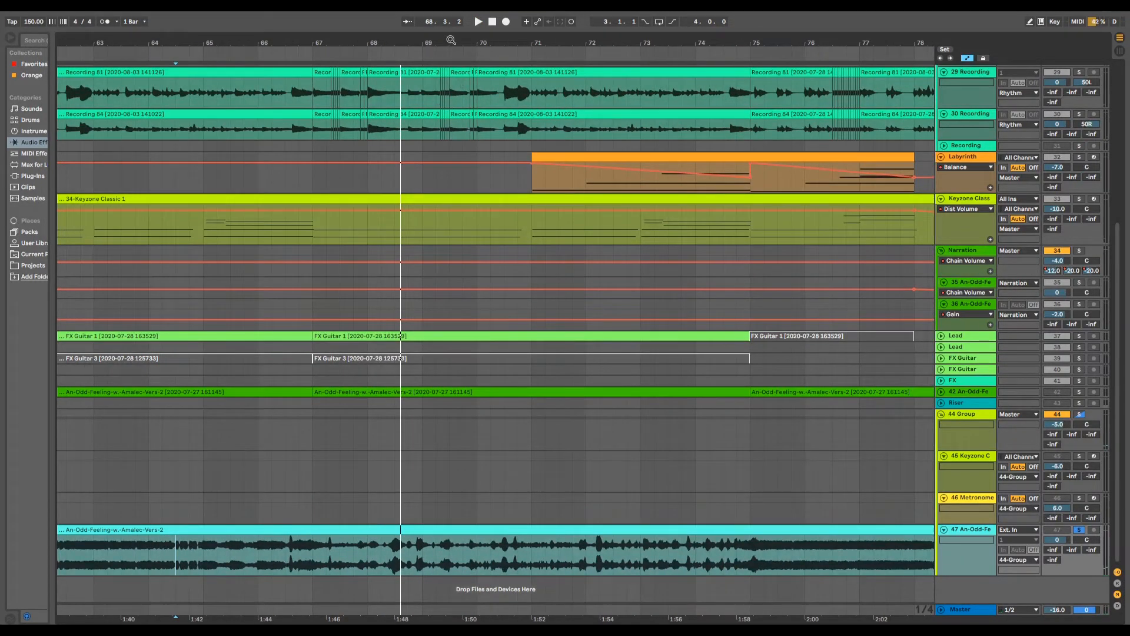
left_click_drag(451, 40, 322, 21)
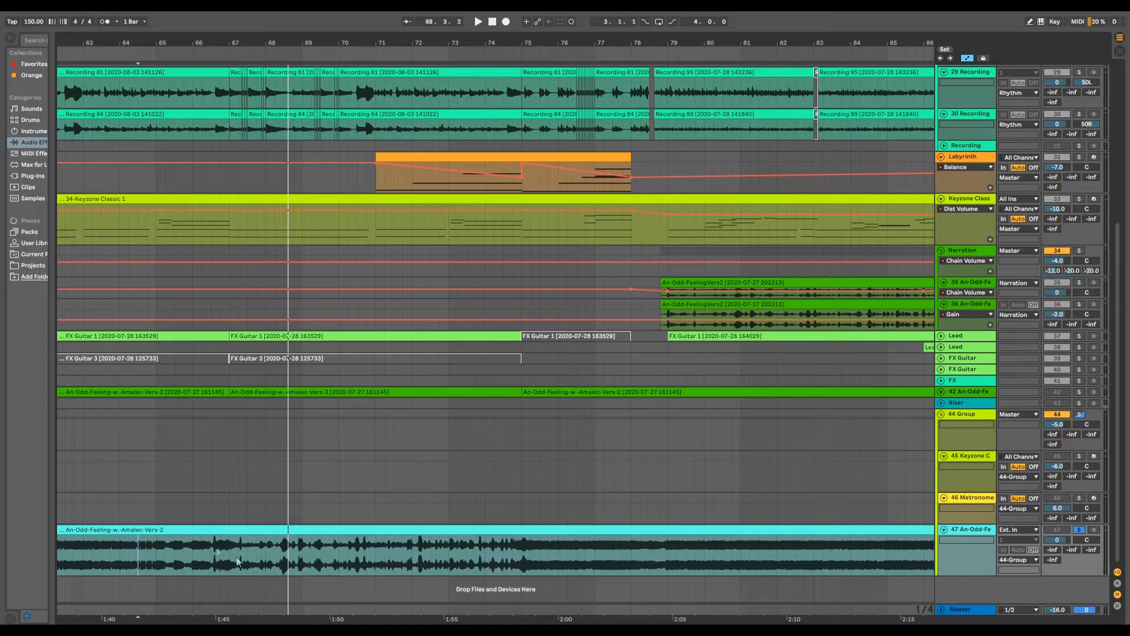
scroll(541, 457, "up", 8)
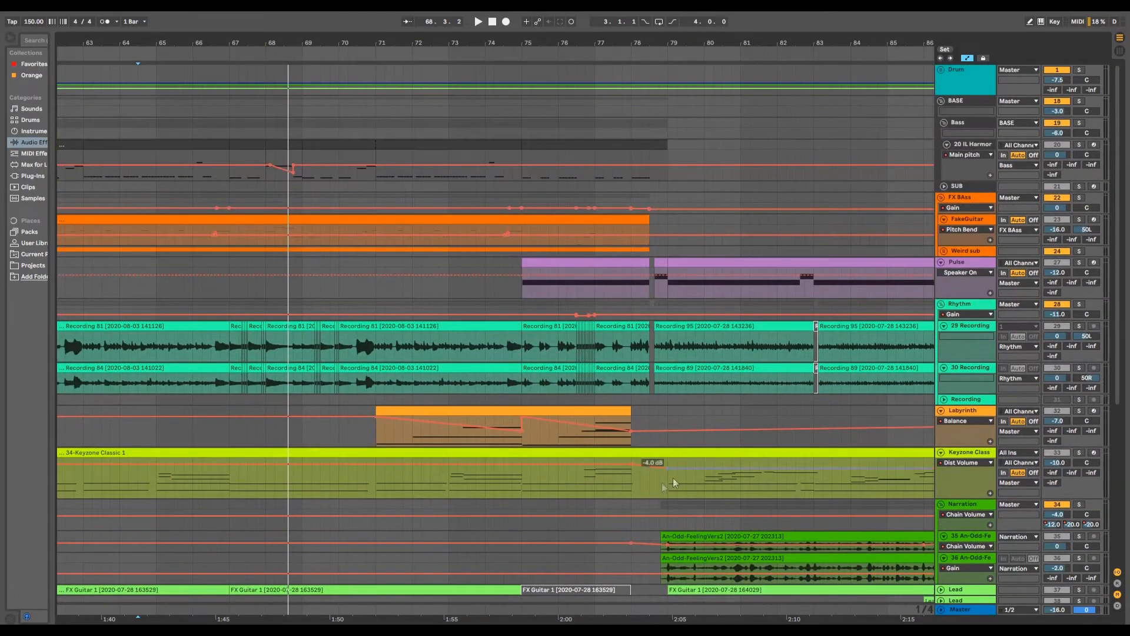
left_click_drag(644, 43, 623, 59)
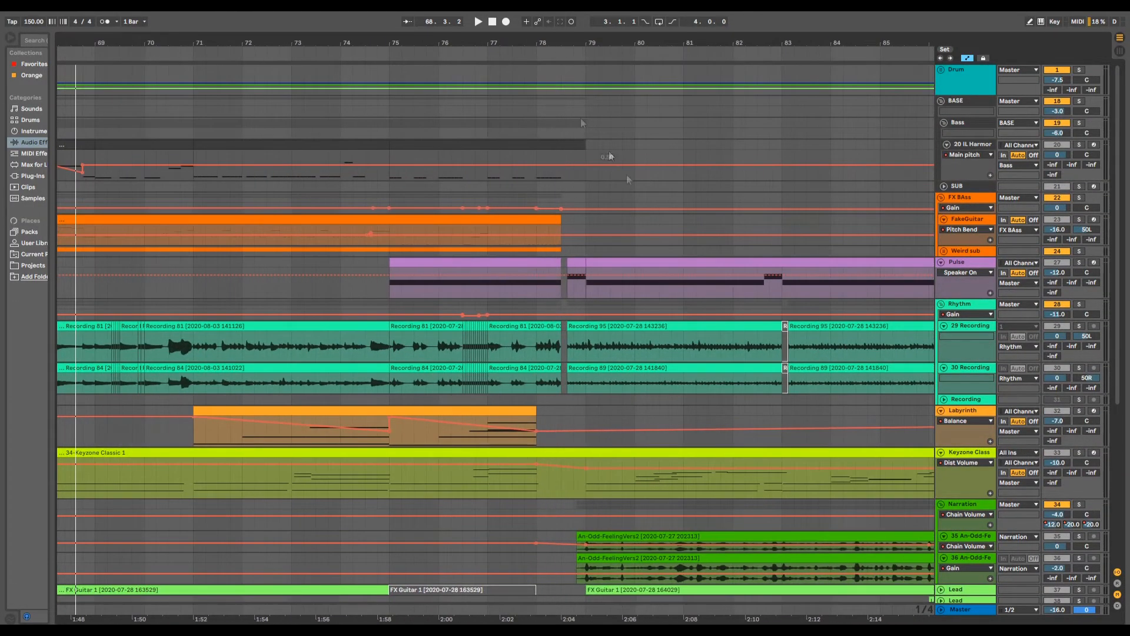
scroll(587, 429, "down", 6)
scroll(576, 416, "up", 4)
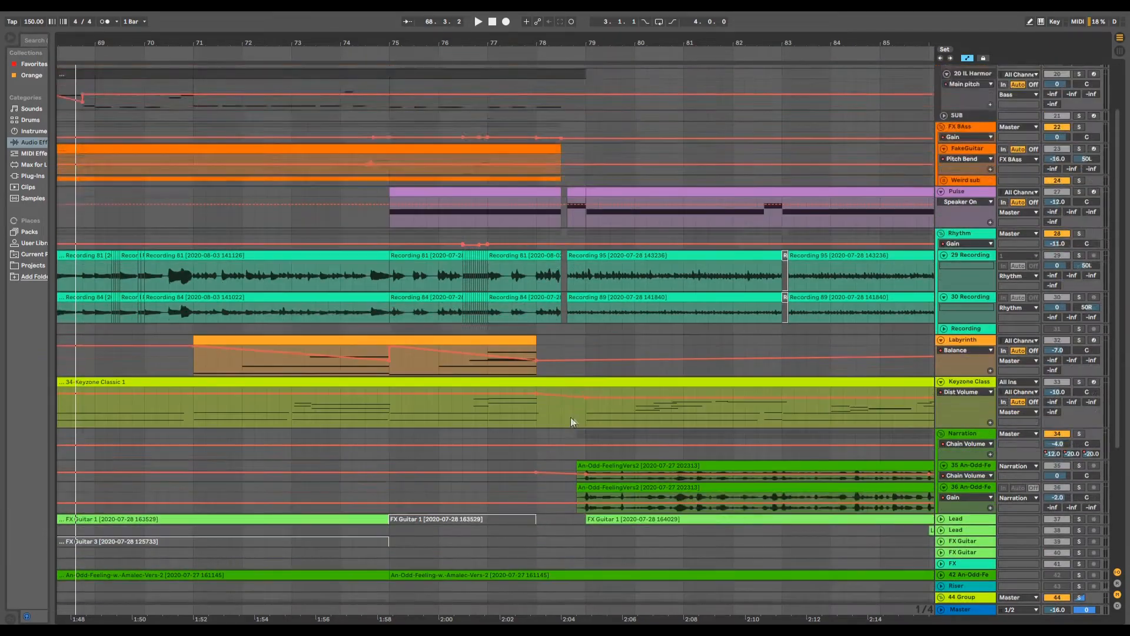
scroll(573, 422, "down", 6)
left_click(1078, 537)
scroll(520, 393, "up", 8)
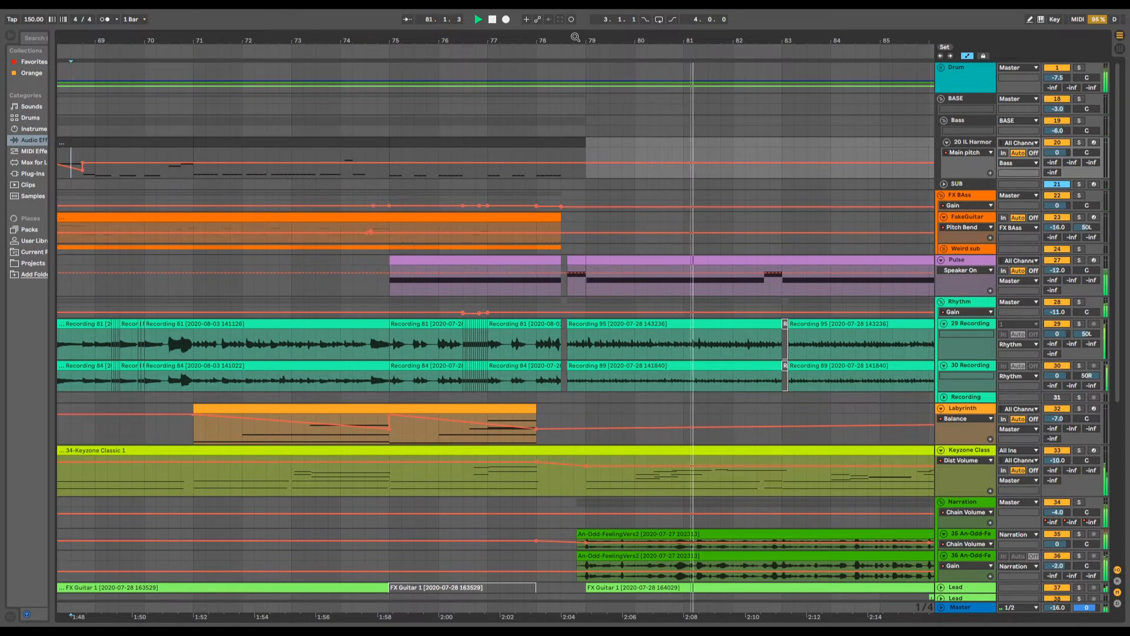
- Solo the Drum, BASE, FX BAss, Pulse, Rhythm and Narration tracks and play them from bar 71 to about bar 86
left_click_drag(575, 40, 542, 106)
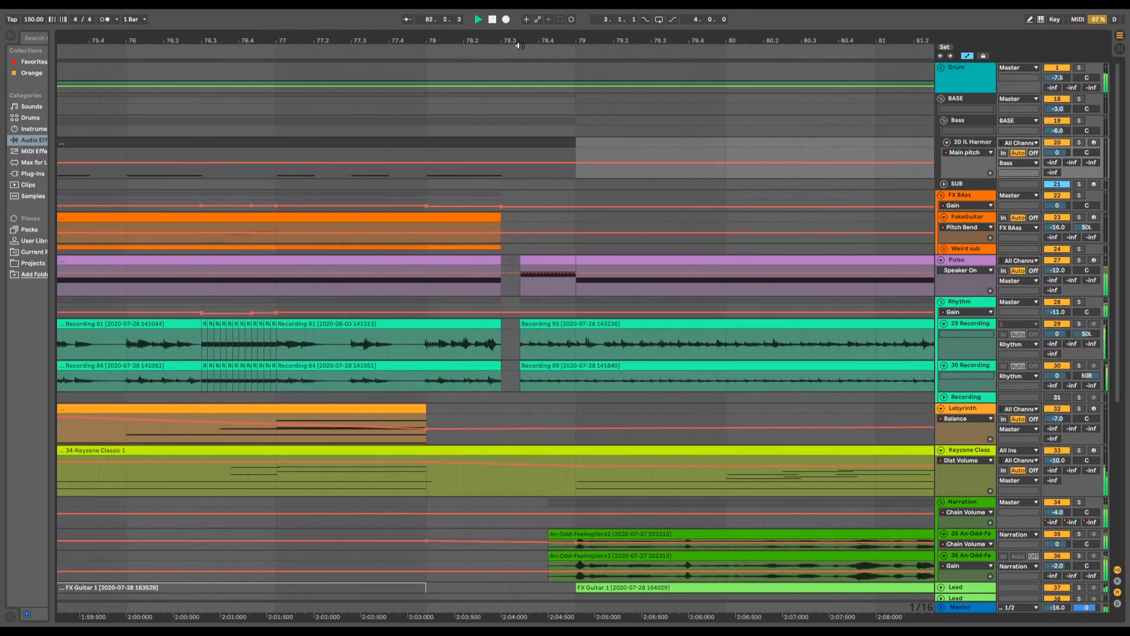
left_click_drag(489, 41, 488, 5)
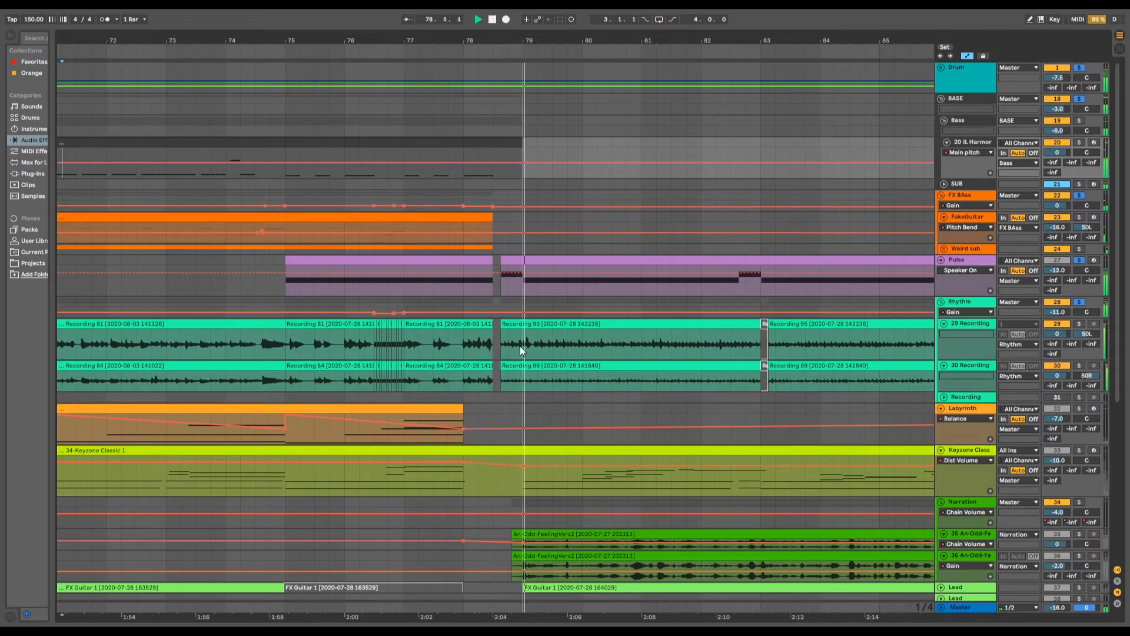
scroll(722, 507, "down", 3)
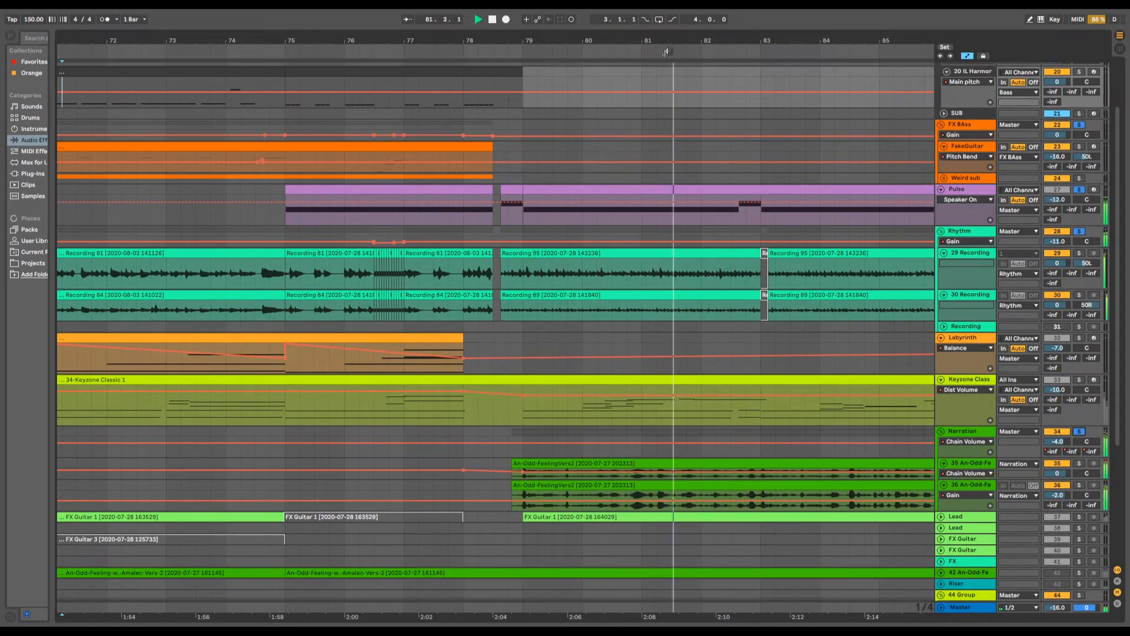
scroll(636, 511, "right", 5)
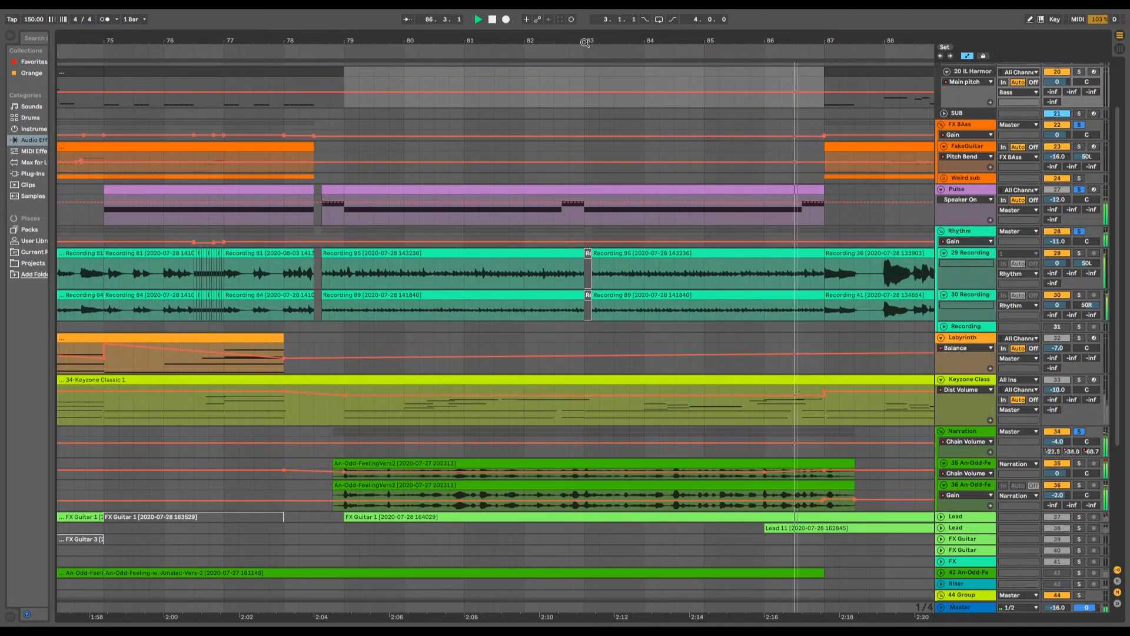
key("space")
- Clear all track solos and bring the arrangement from about bar 9 to bar 105 into view
left_click_drag(585, 42, 573, 11)
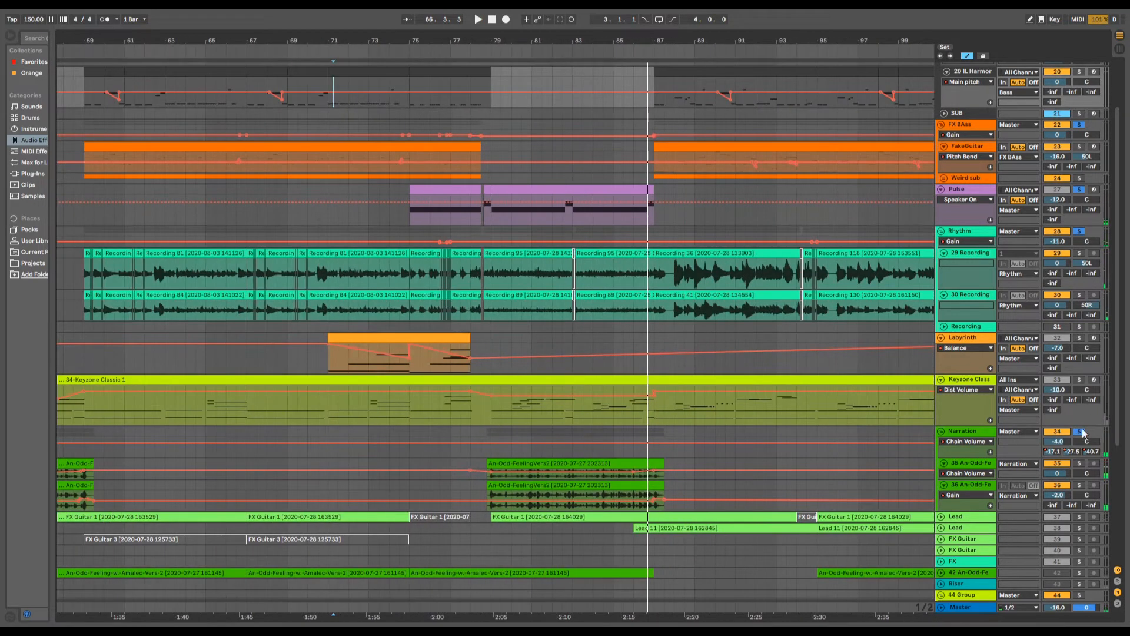
scroll(564, 465, "down", 3)
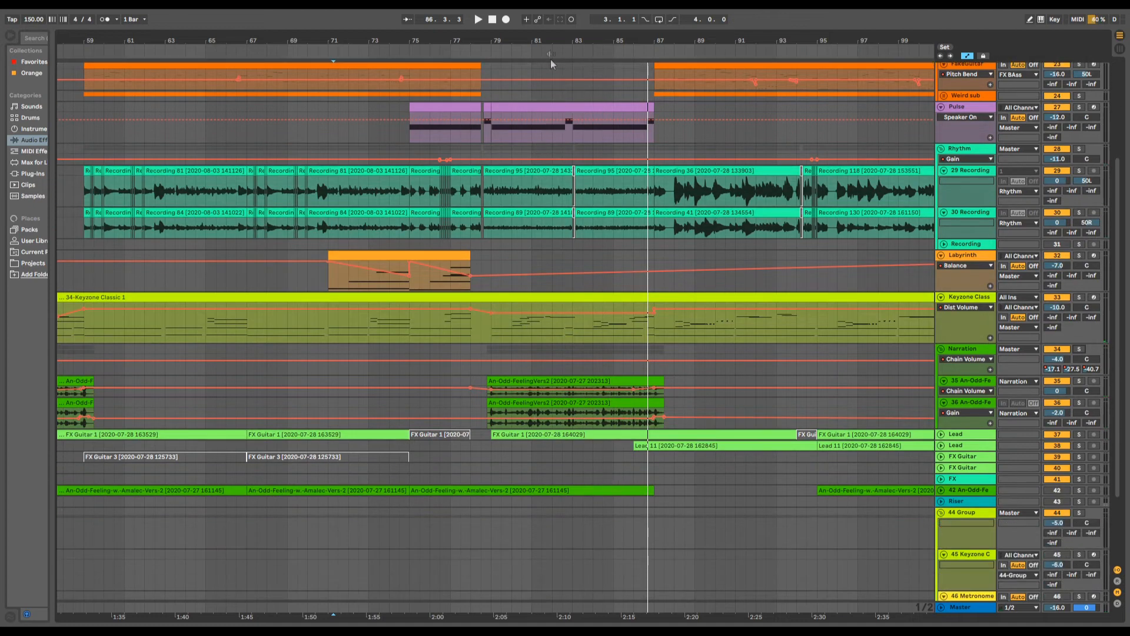
mouse_move(553, 39)
left_mouse_down()
mouse_move(550, 60)
mouse_move(555, 40)
left_mouse_up()
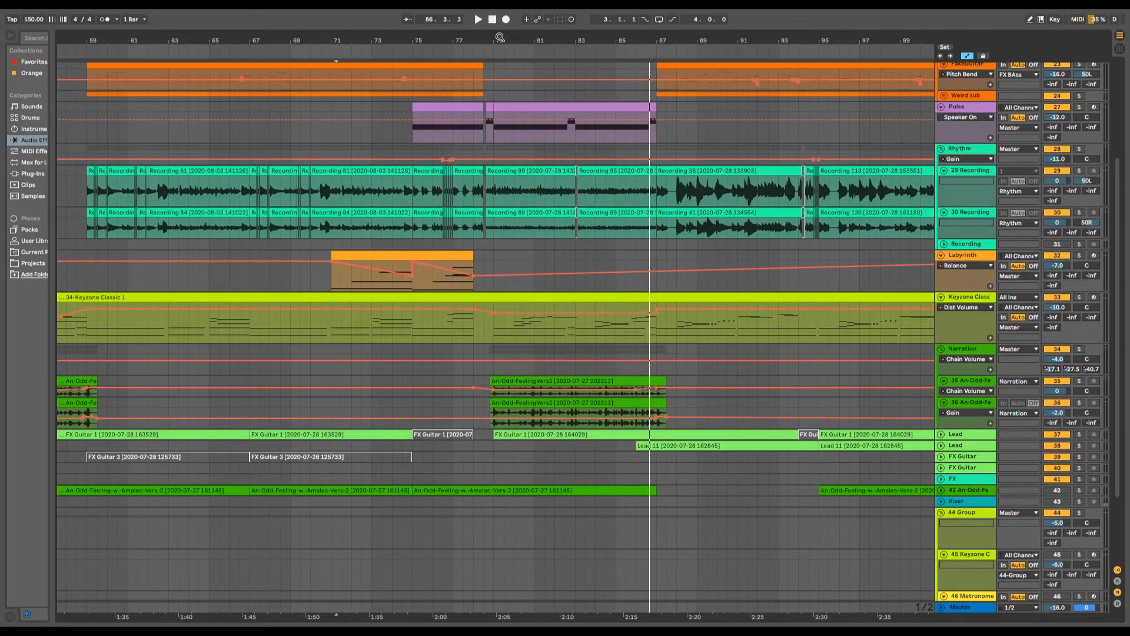
left_click_drag(499, 37, 656, 29)
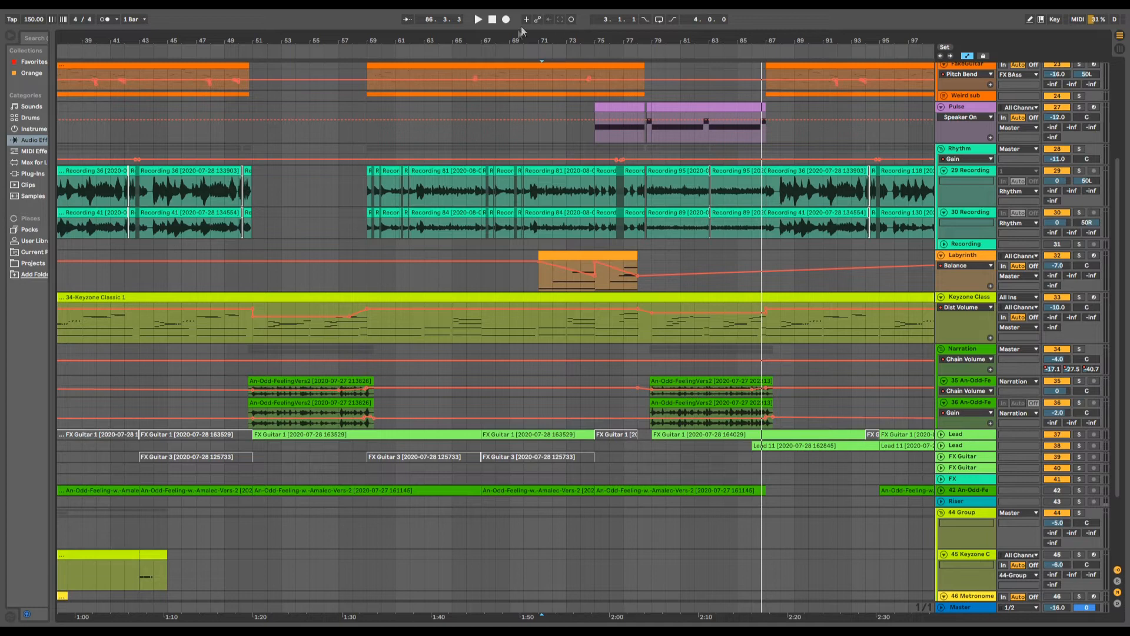
left_click_drag(517, 38, 605, 26)
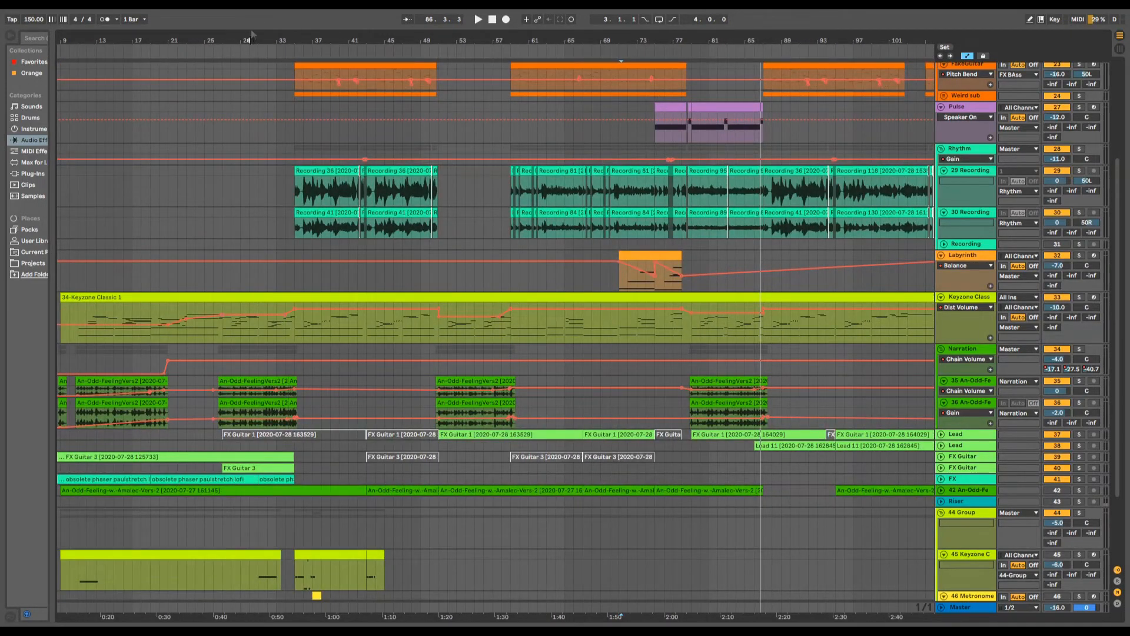
- Play the full mix of the section following the Pulse clips, through to about bar 98
mouse_move(245, 37)
left_mouse_down()
mouse_move(248, 82)
mouse_move(265, 37)
left_mouse_up()
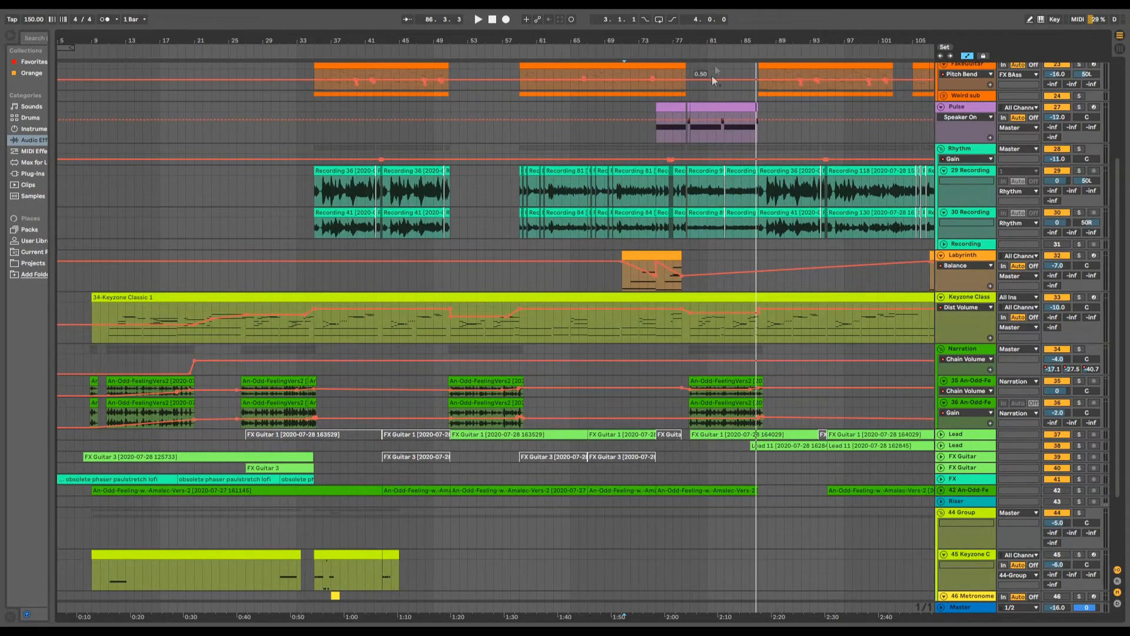
left_click_drag(744, 39, 727, 106)
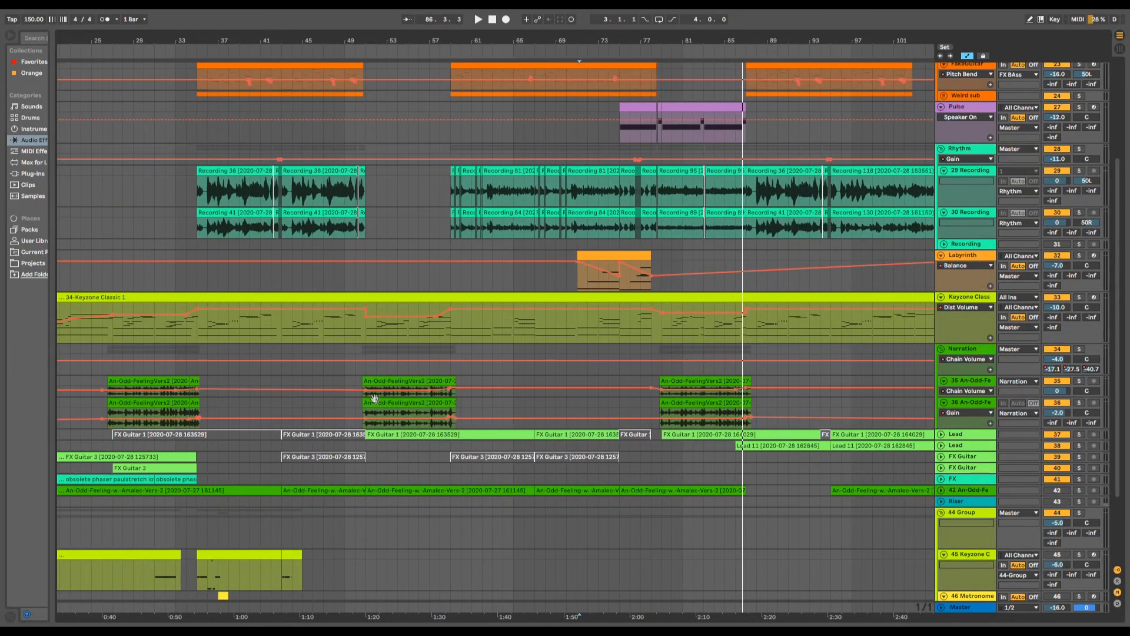
left_click_drag(718, 44, 294, 346)
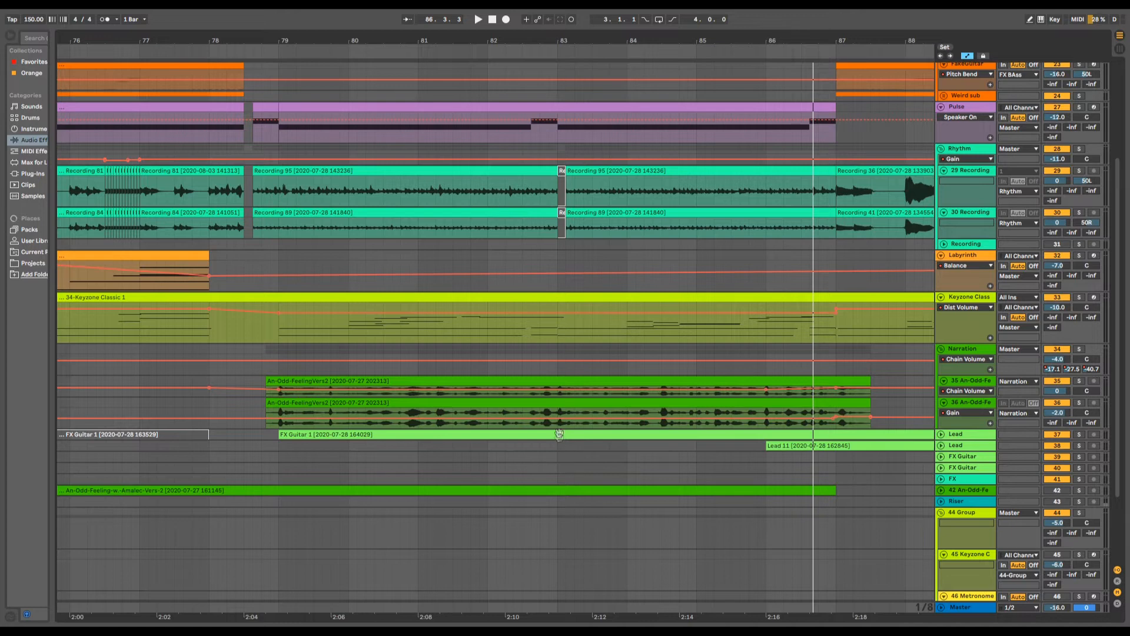
left_click_drag(406, 43, 441, 3)
scroll(534, 578, "up", 4)
scroll(553, 534, "up", 2)
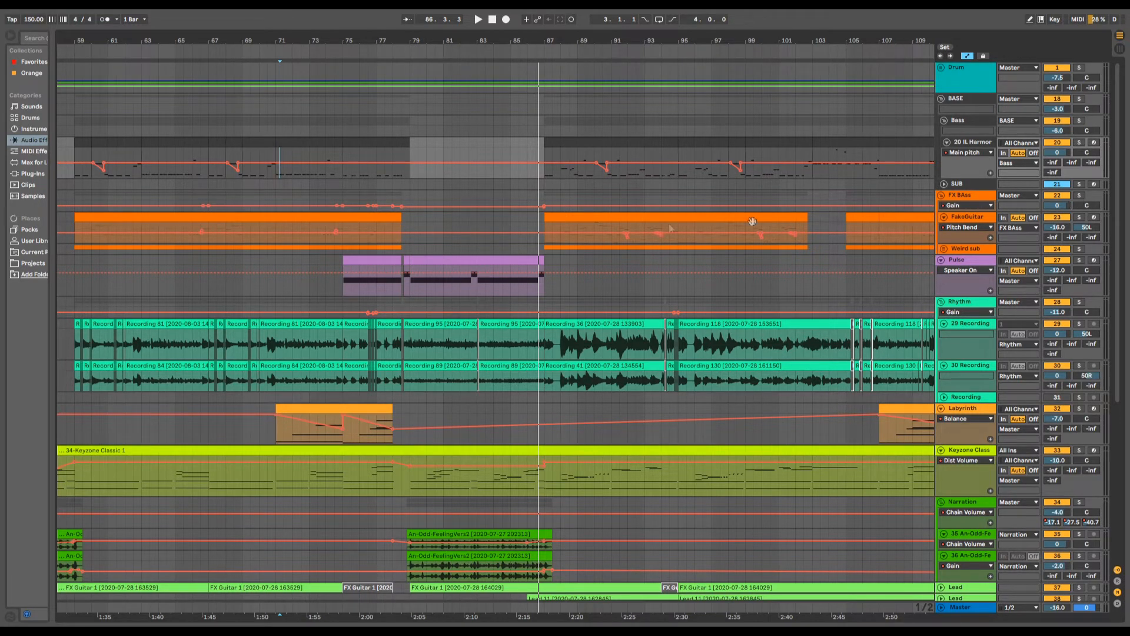
left_click_drag(601, 38, 429, 37)
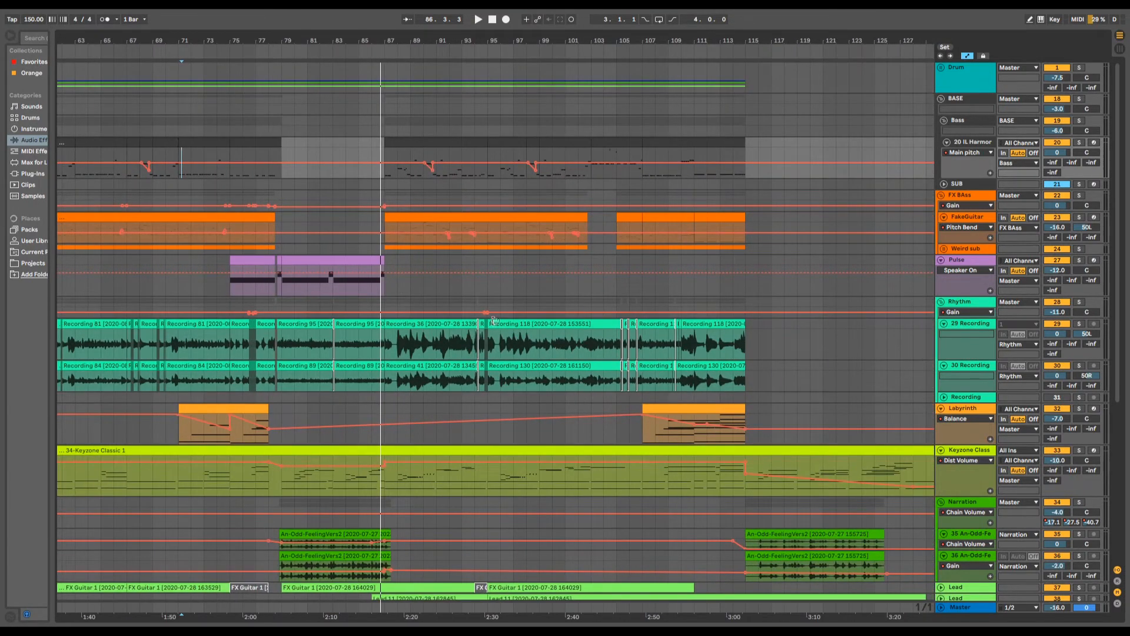
left_click(372, 216)
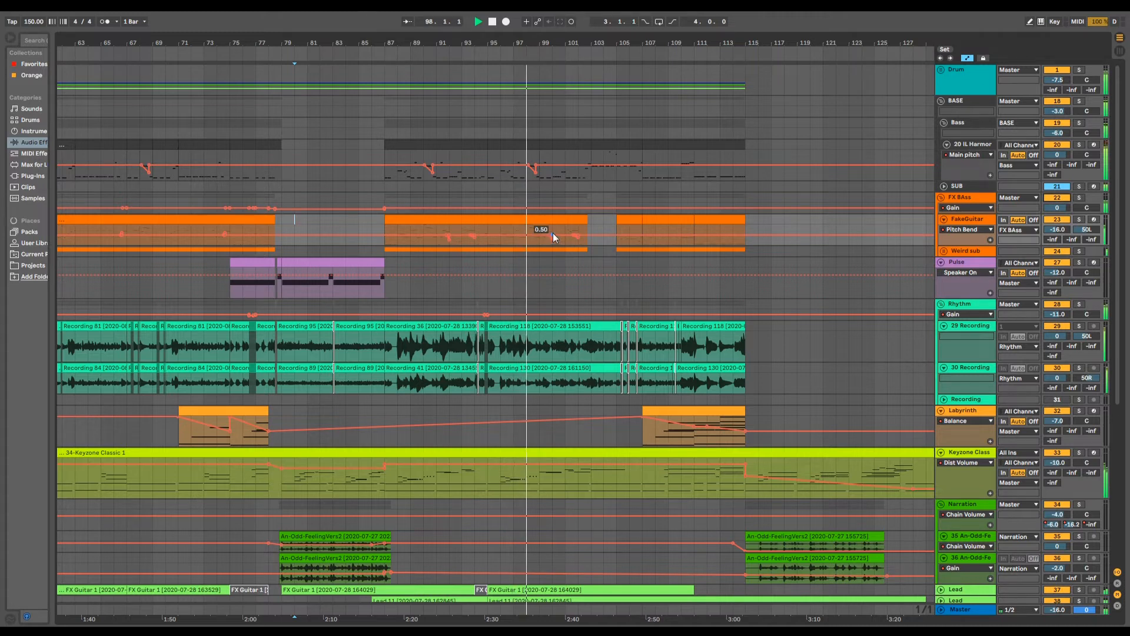
mouse_move(498, 39)
left_mouse_down()
mouse_move(498, 80)
mouse_move(498, 55)
left_mouse_up()
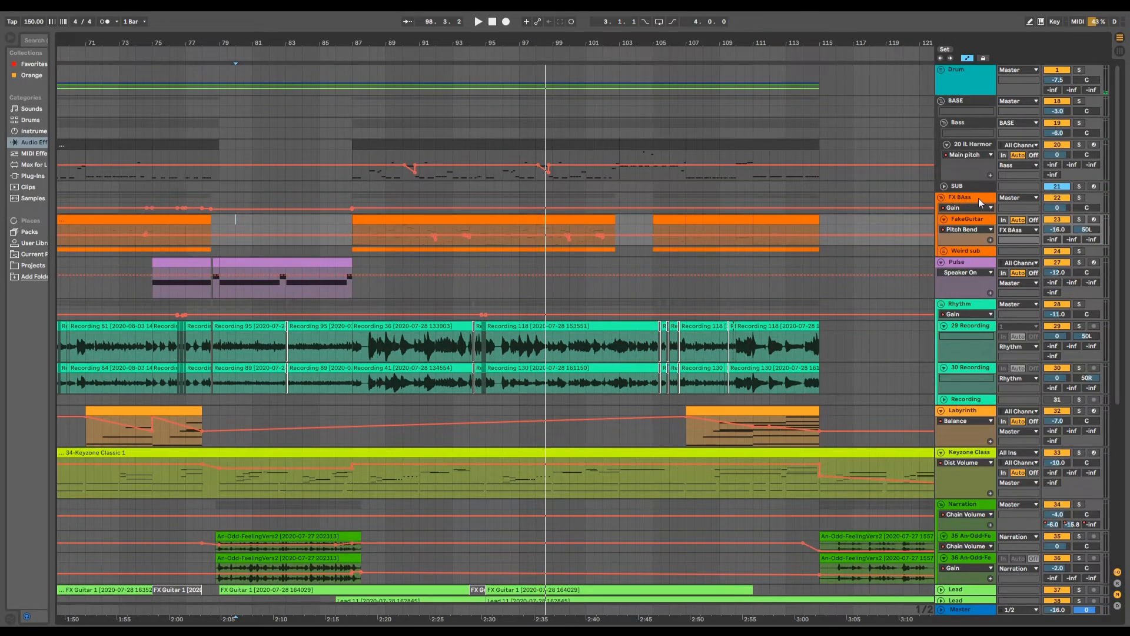
- Solo track 47 An-Odd-Feeling and play it from bar 80 to about bar 88
left_click(1080, 198)
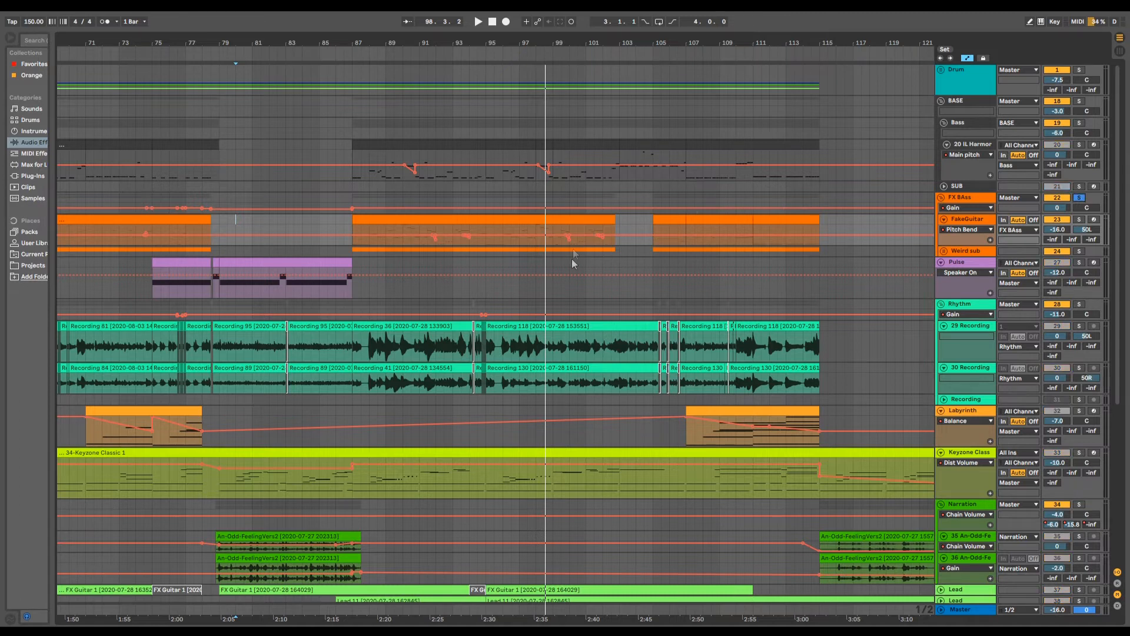
scroll(579, 359, "down", 10)
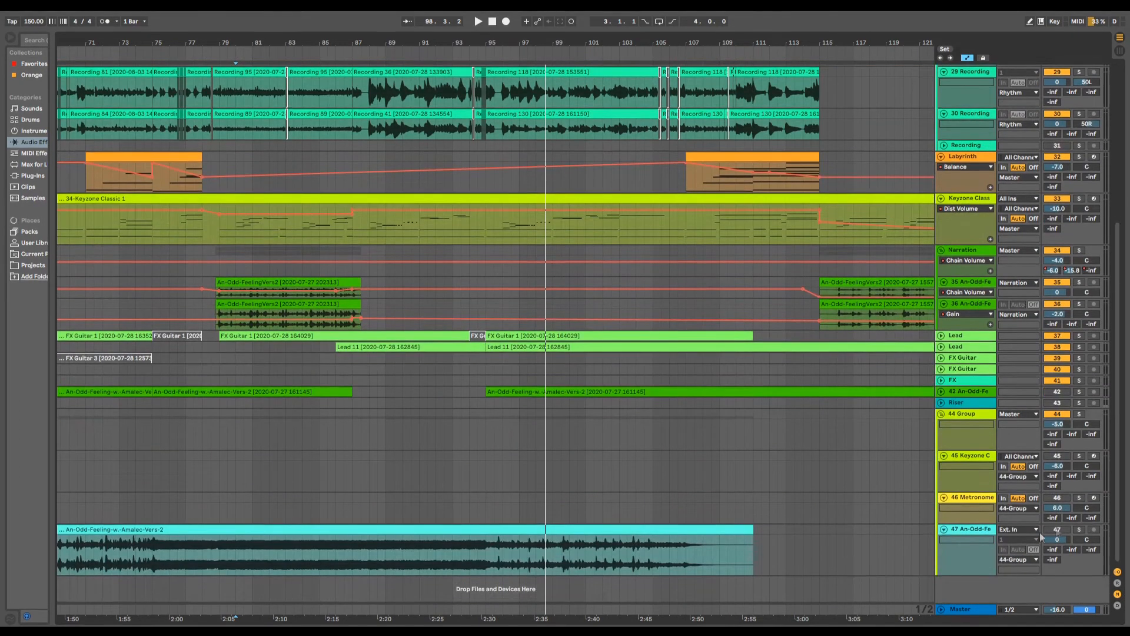
left_click(1079, 529)
left_click(239, 561)
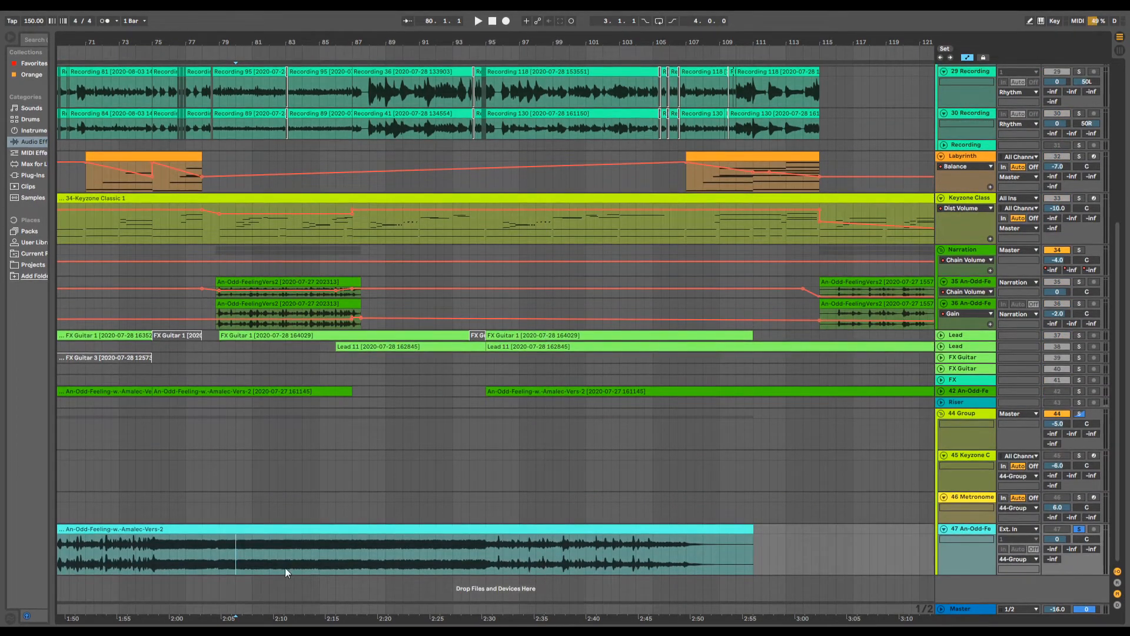
key("space")
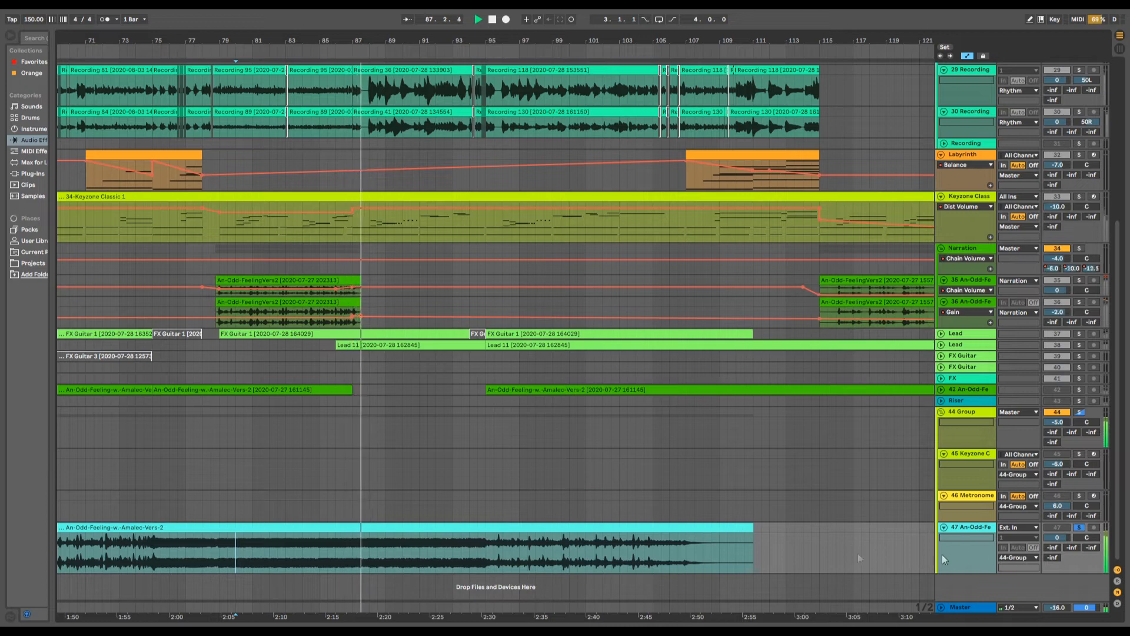
key("space")
- Replace the track 47 solo with a solo on FX BAss and play it from about bar 87 to bar 103
scroll(474, 470, "up", 5)
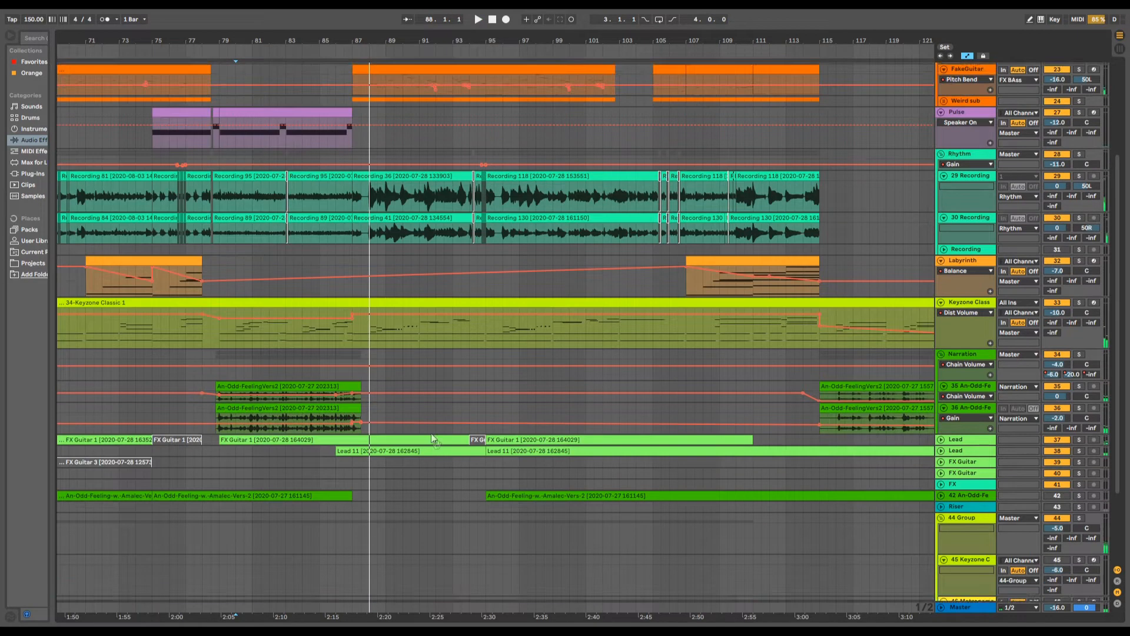
scroll(474, 471, "up", 3)
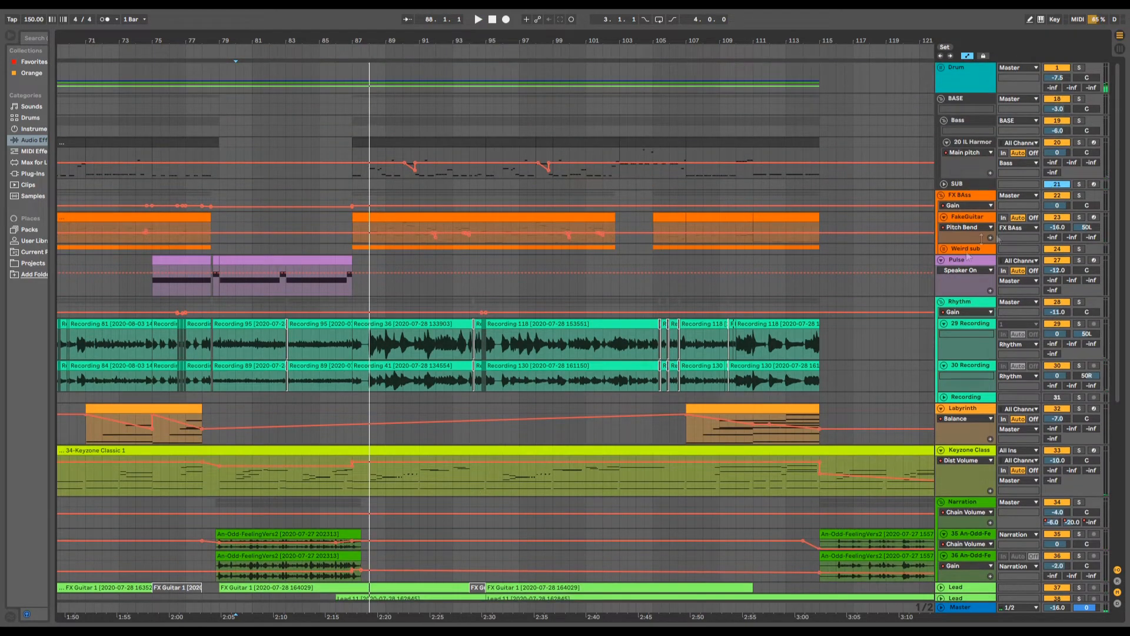
left_click(1078, 195)
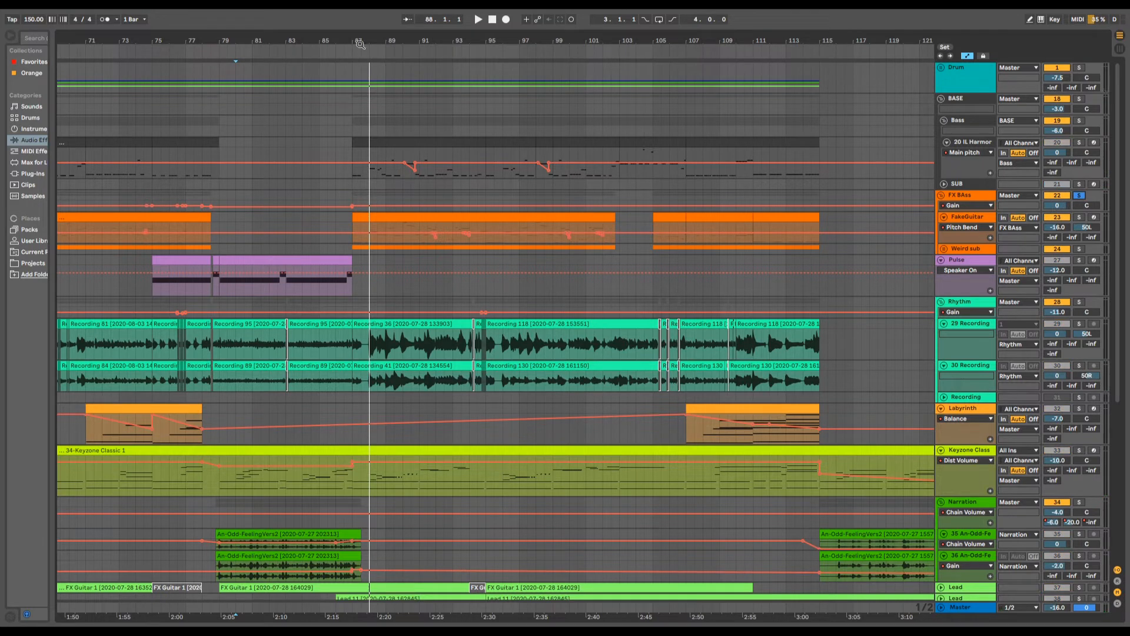
left_click_drag(360, 44, 347, 40)
left_click(368, 210)
key("space")
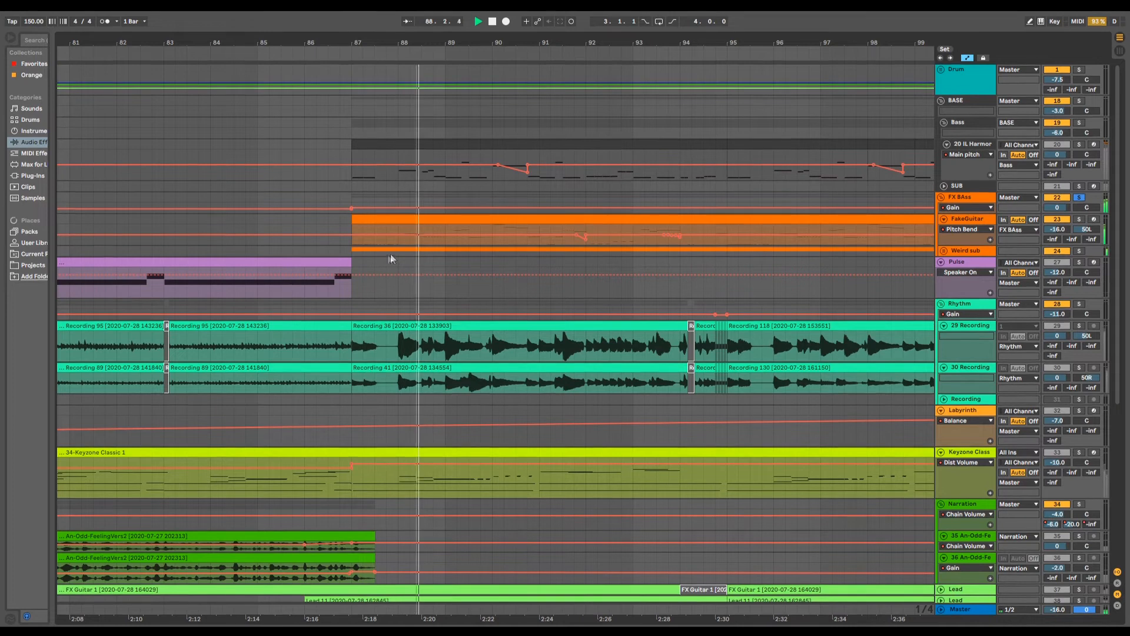
left_click_drag(438, 40, 368, 27)
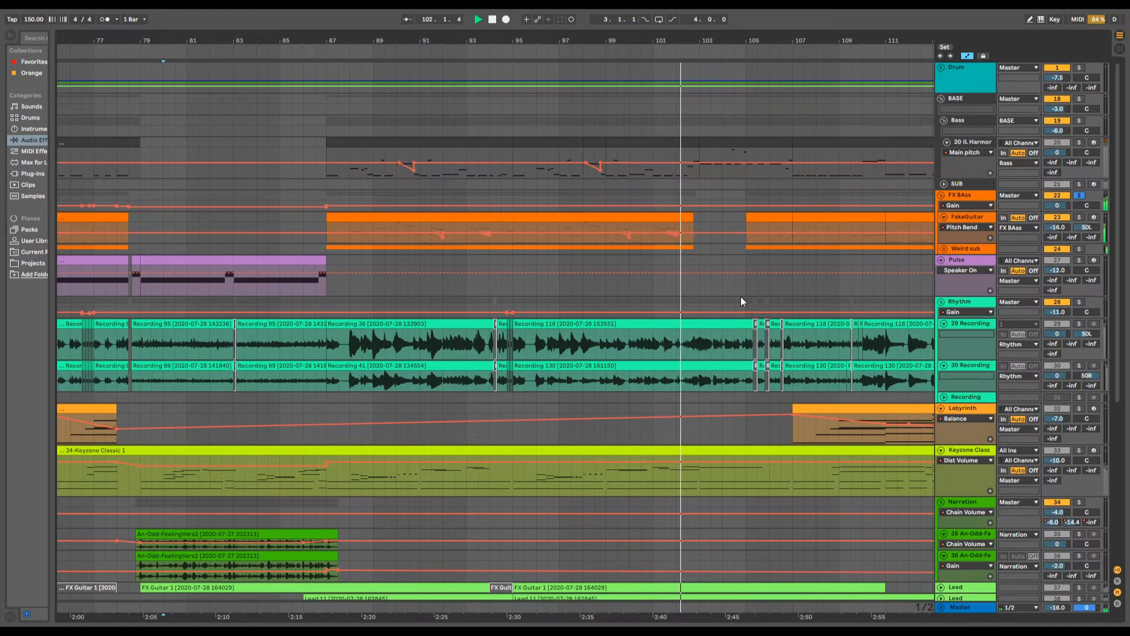
- Add the BASE and Rhythm tracks to the FX BAss solo and play them from about bar 87 to bar 102
left_click(1080, 99)
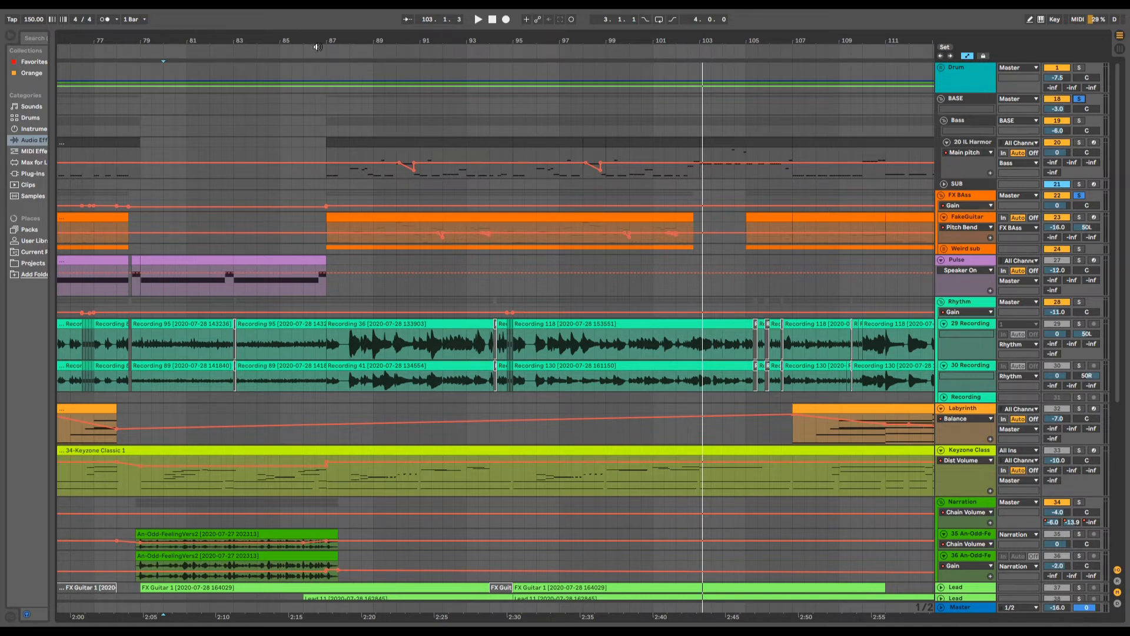
left_click(1079, 302)
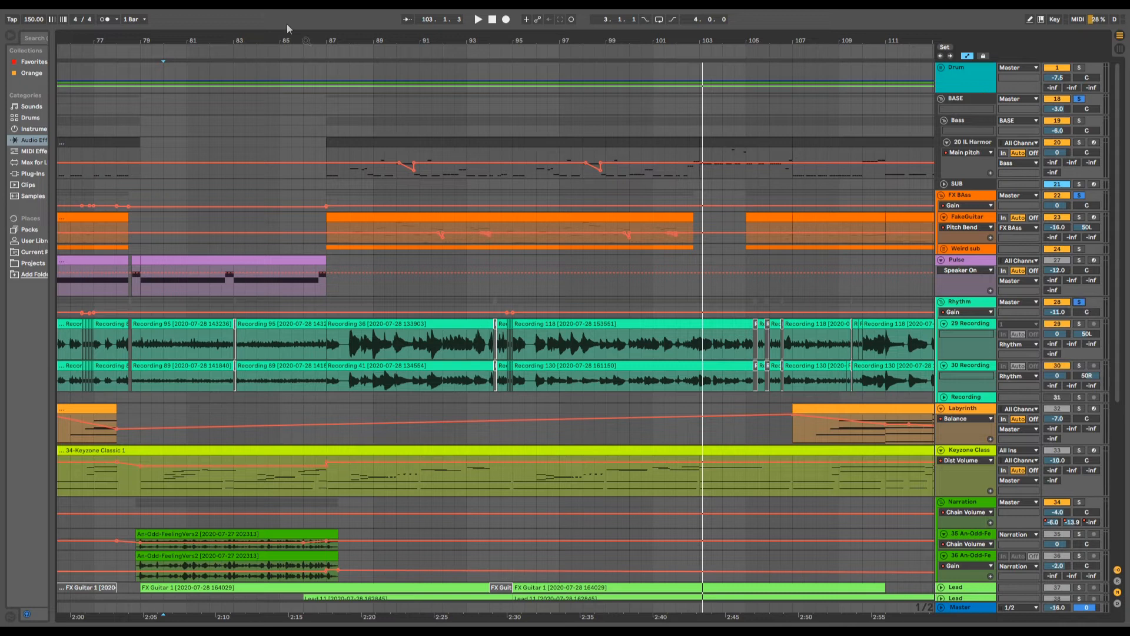
left_click(318, 50)
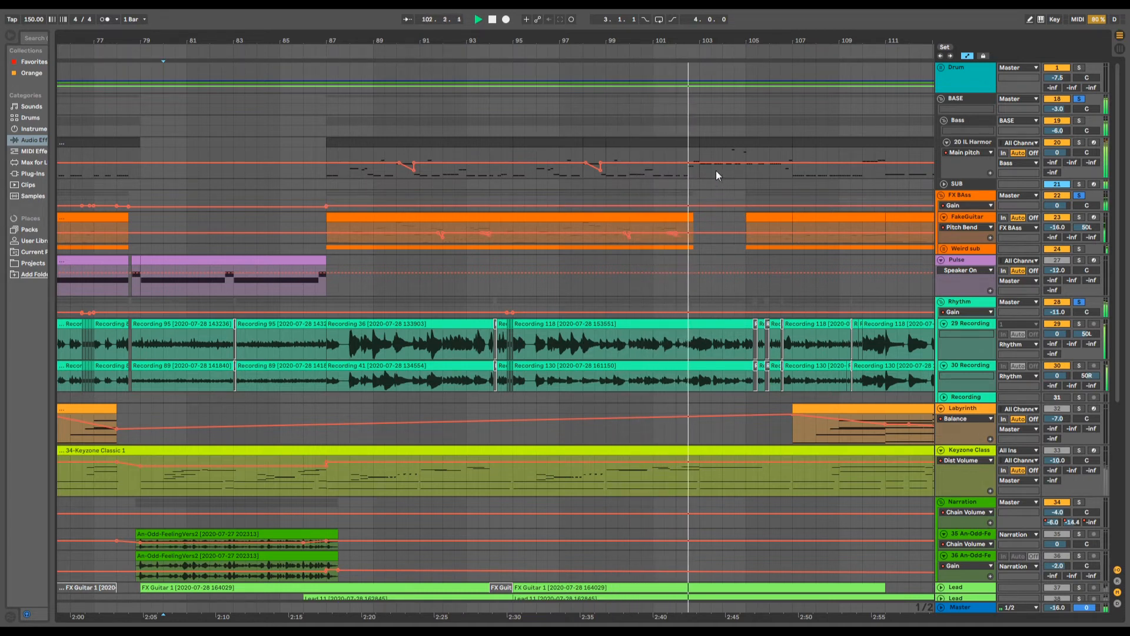
key("space")
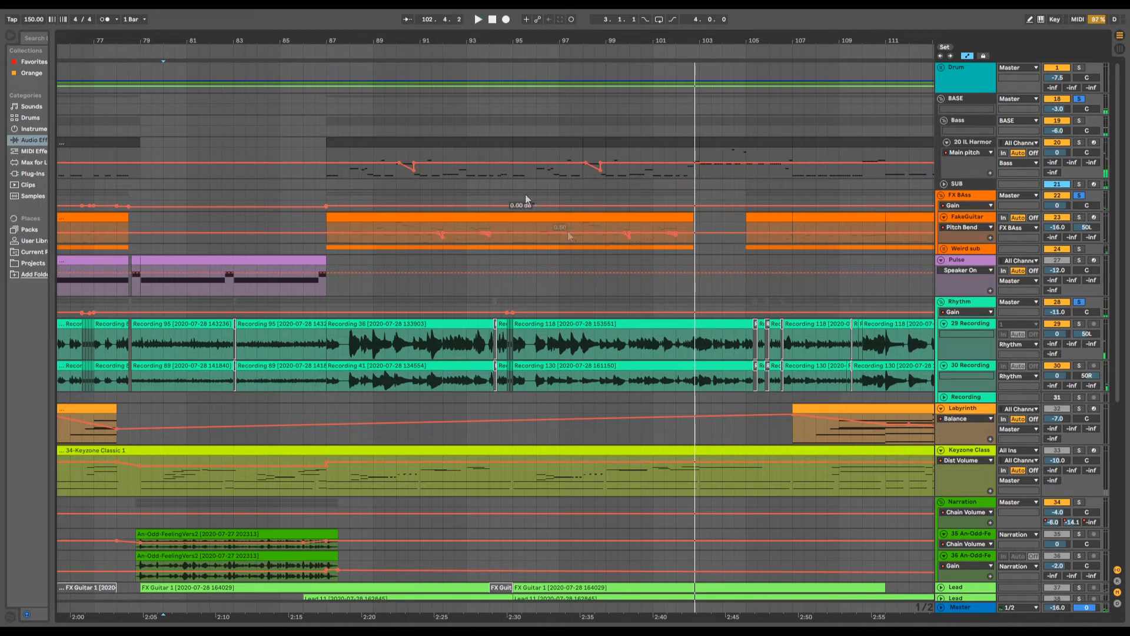
- Play only BASE and Rhythm from about bar 87, then add FX BAss to the solo from about bar 95 to bar 102
left_click_drag(517, 41, 621, 10)
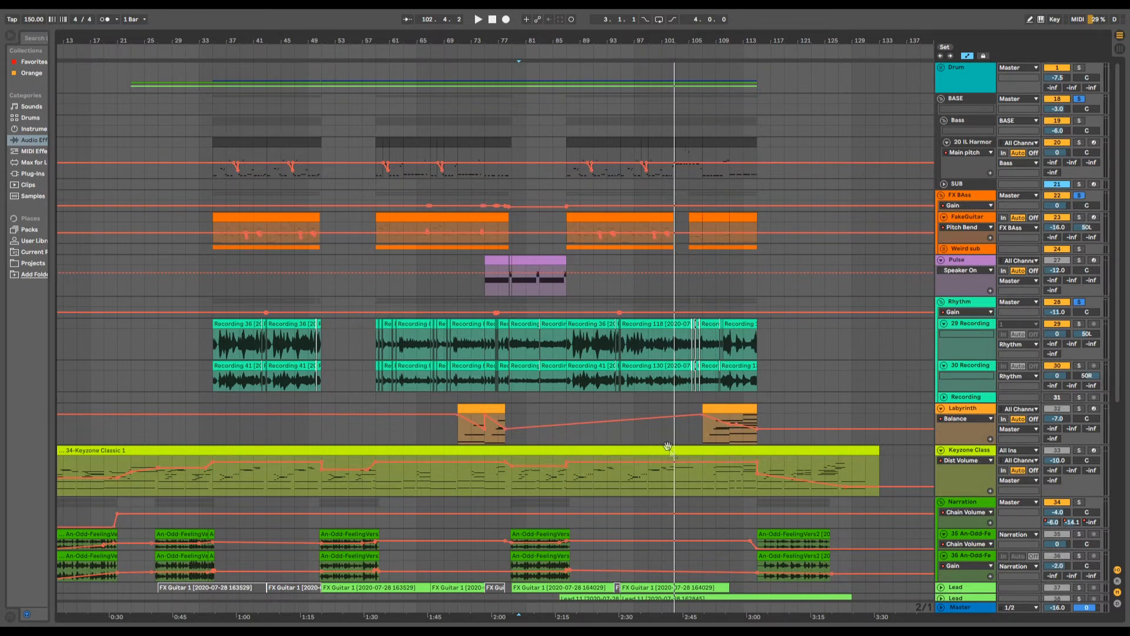
scroll(668, 445, "down", 10)
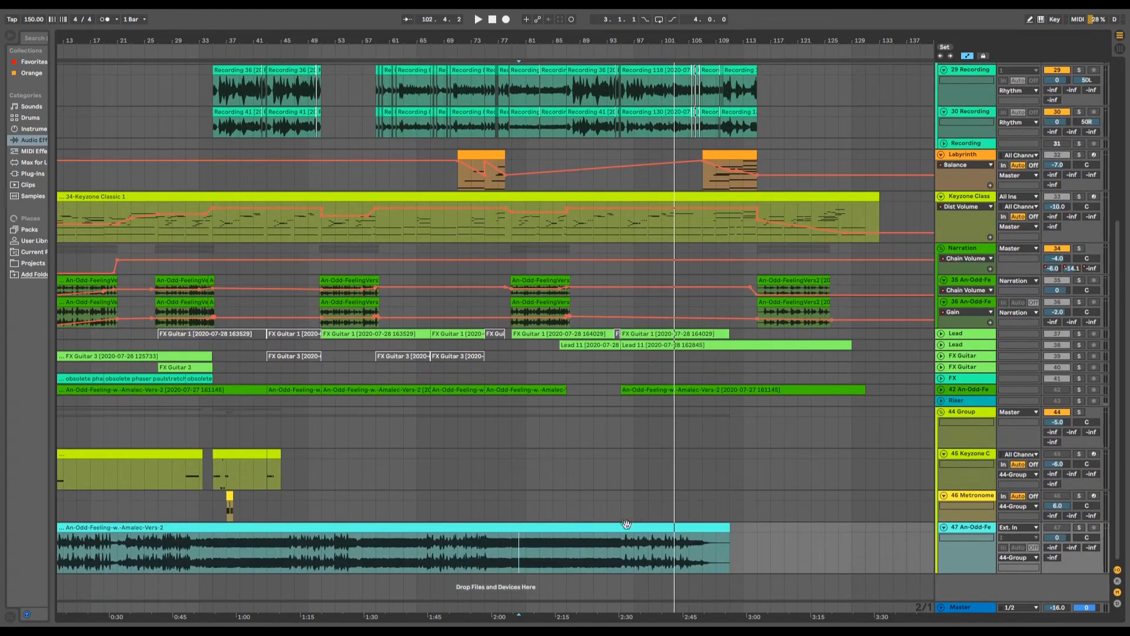
scroll(626, 523, "up", 10)
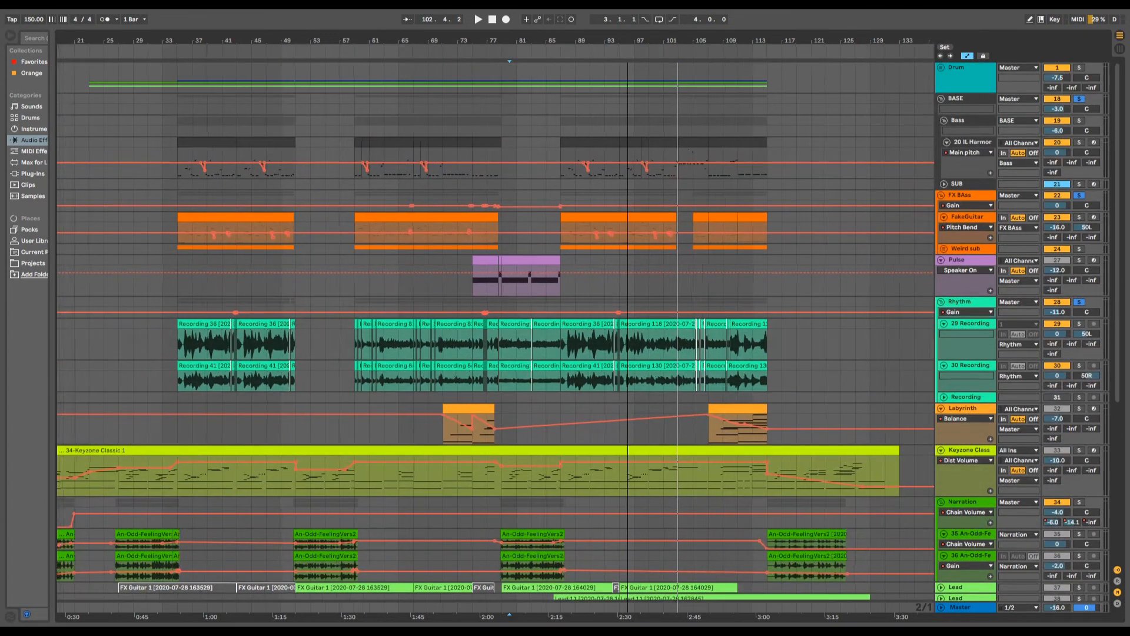
left_click_drag(627, 41, 549, 88)
left_click(1079, 196)
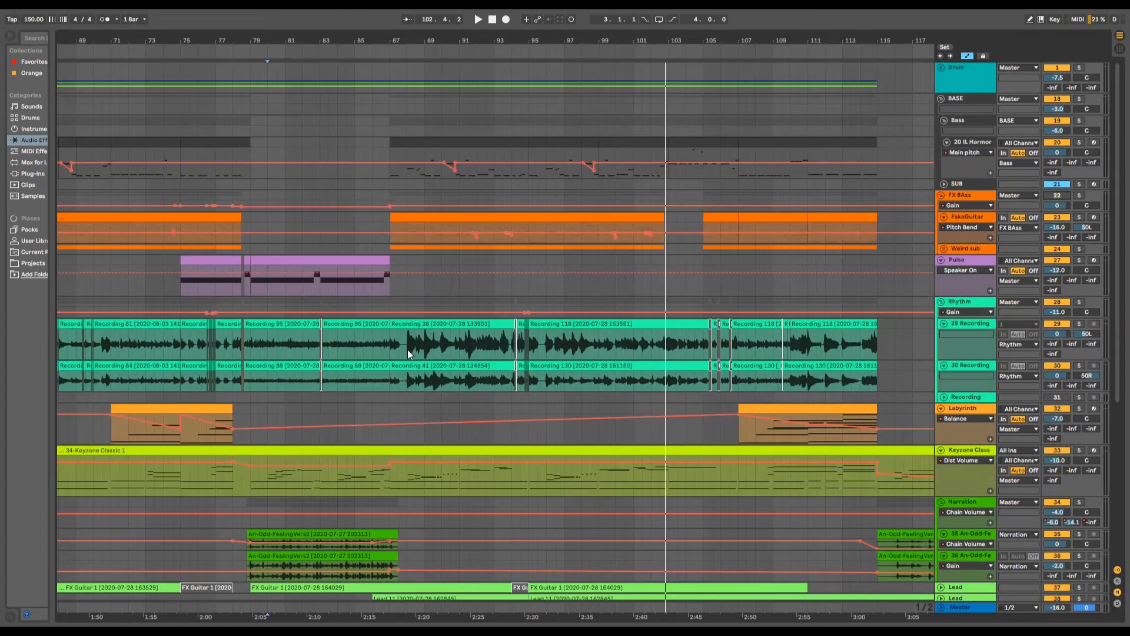
left_click(383, 51)
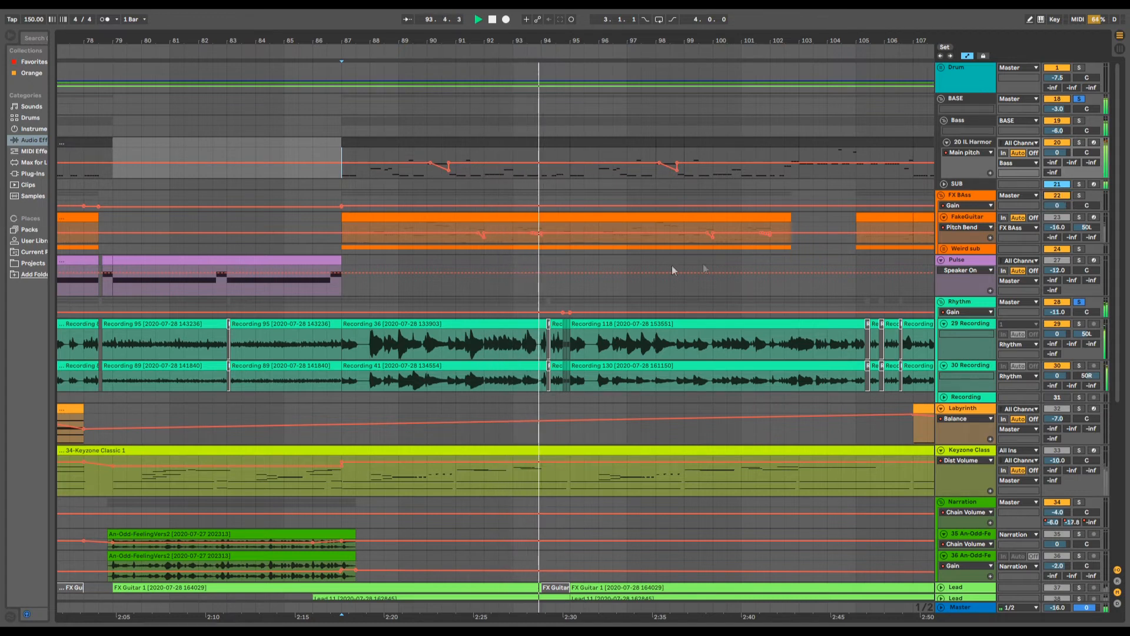
left_click(1079, 195)
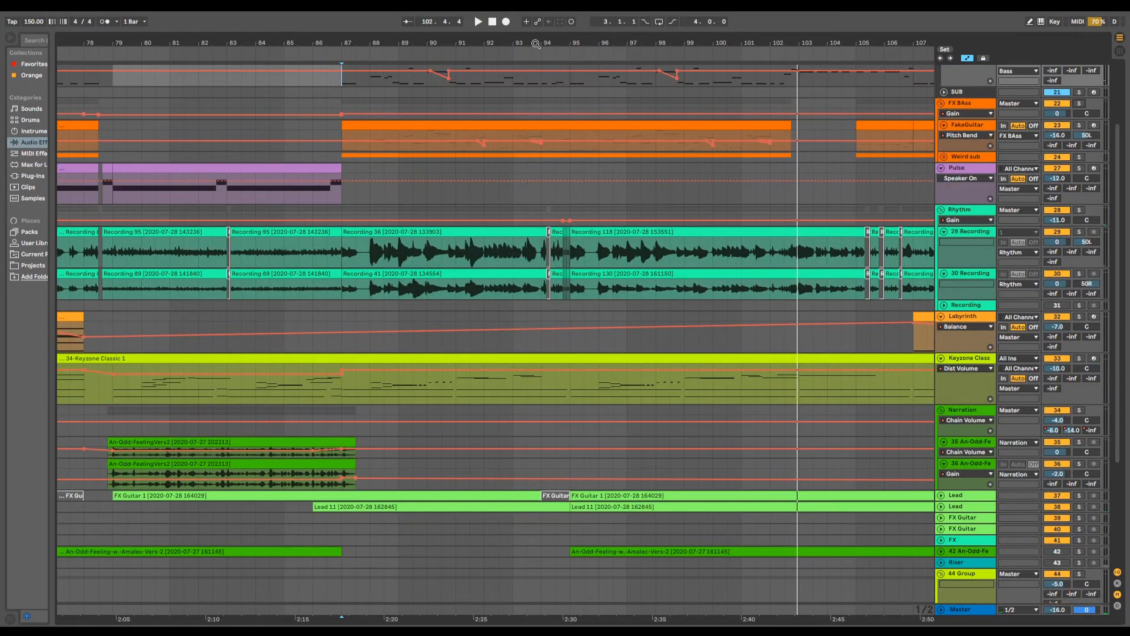
- Clear all track solos and examine the bass notes and the gap in the FX BAss clips around bar 103
left_click_drag(535, 43, 465, 13)
scroll(621, 178, "up", 4)
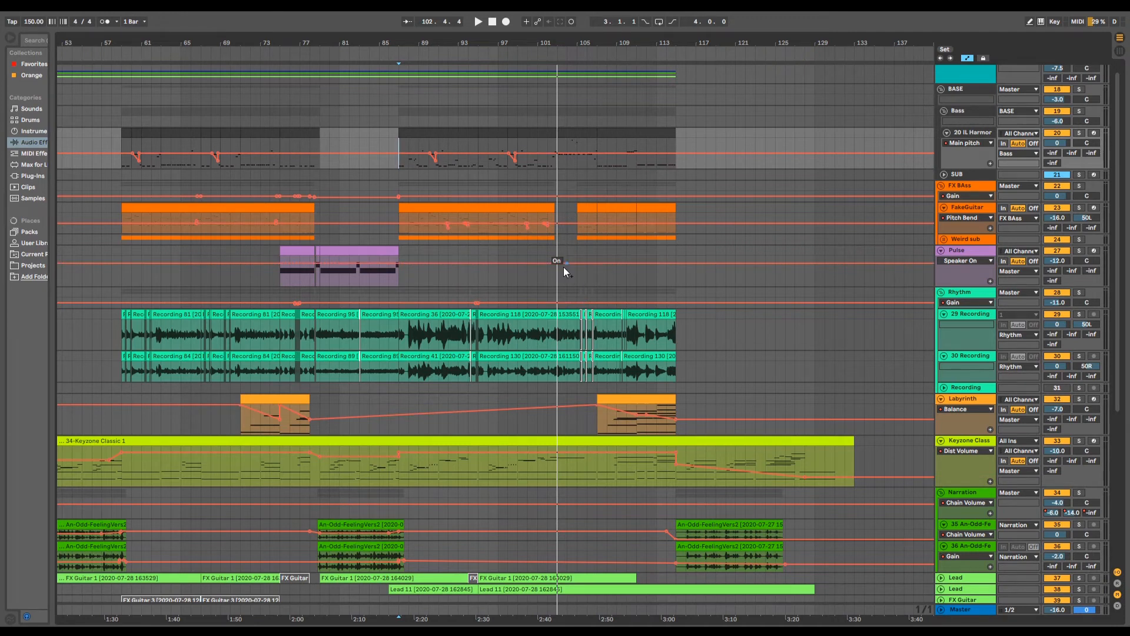
left_click_drag(568, 46, 649, 43)
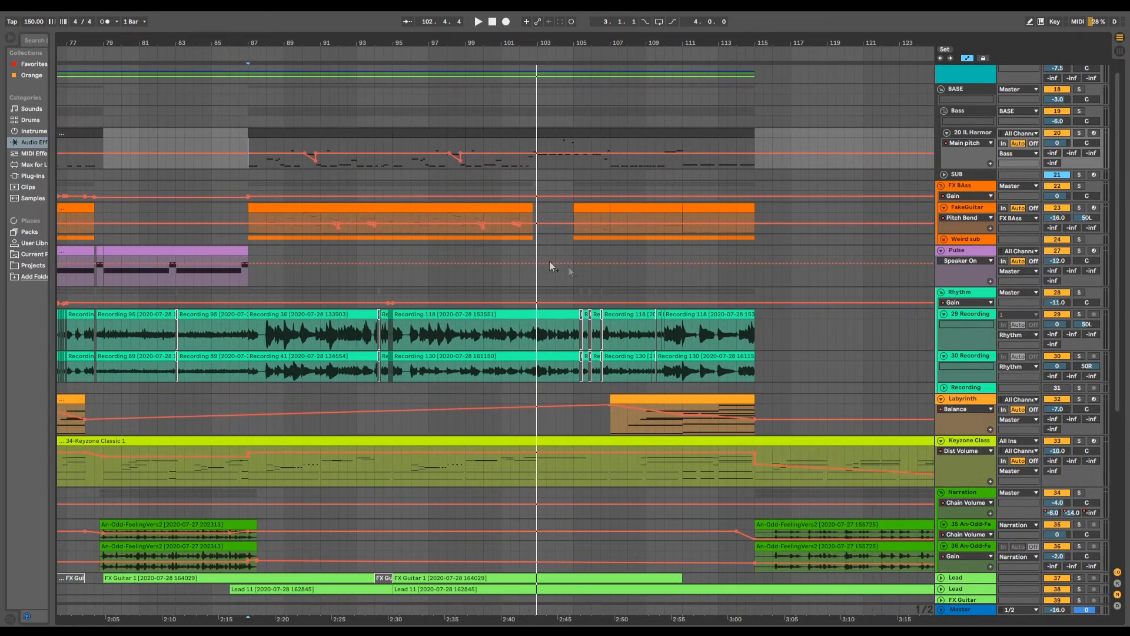
scroll(549, 260, "up", 1)
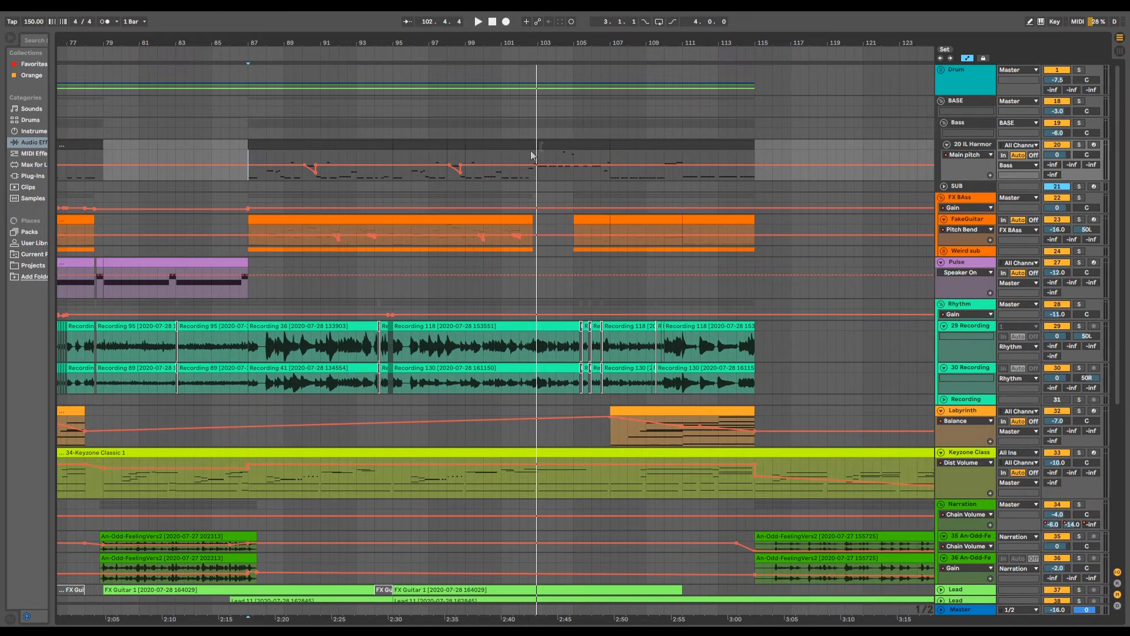
- Compare the bass patterns in the sections starting at bars 35, 59 and 87 with the passage after bar 103
left_click_drag(540, 45, 666, 18)
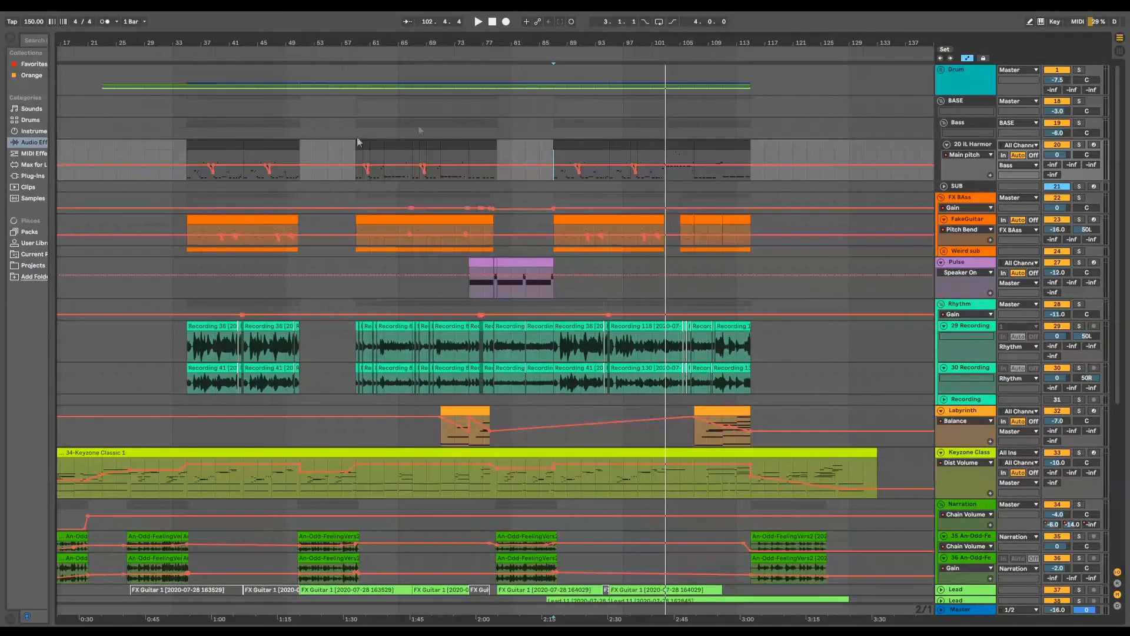
left_click_drag(238, 51, 153, 163)
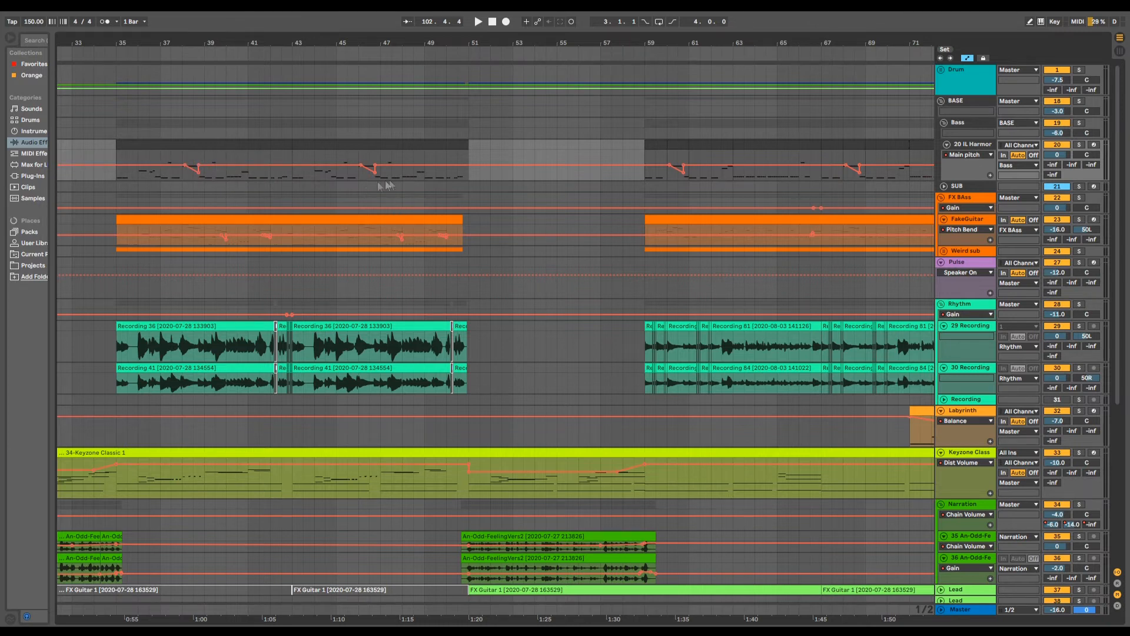
left_click_drag(454, 47, 230, 39)
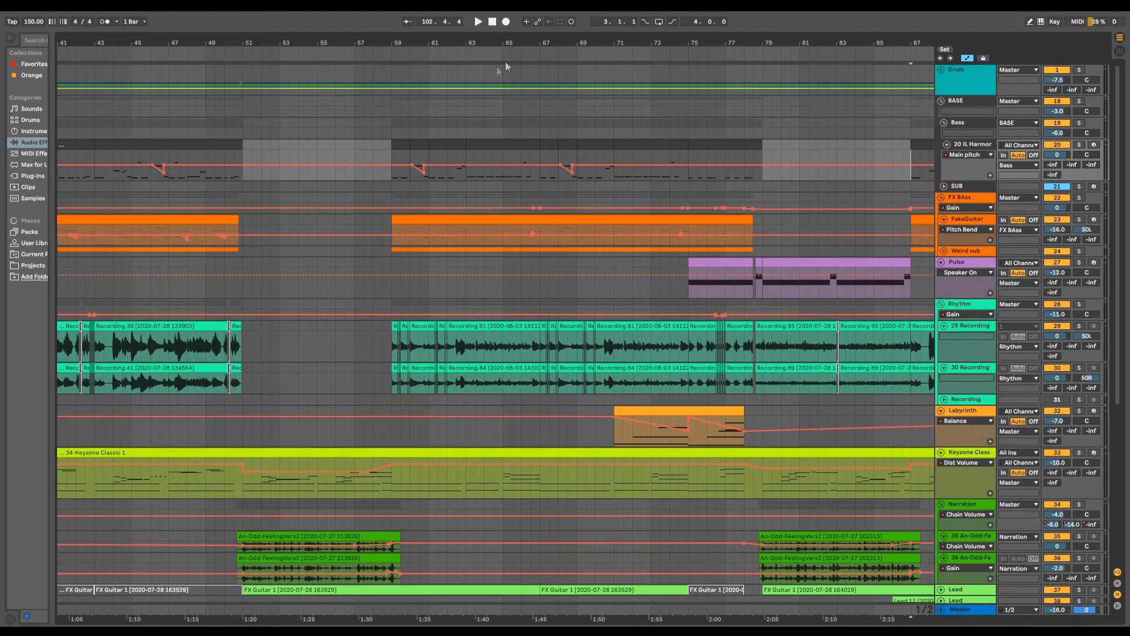
left_click_drag(524, 38, 302, 39)
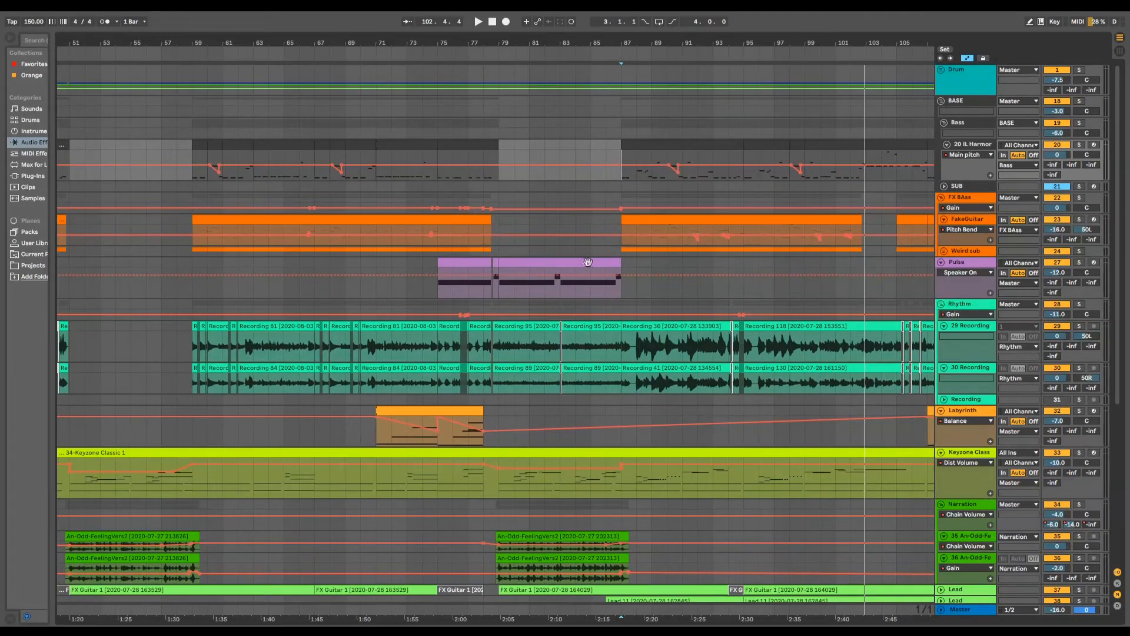
left_click_drag(579, 40, 257, 40)
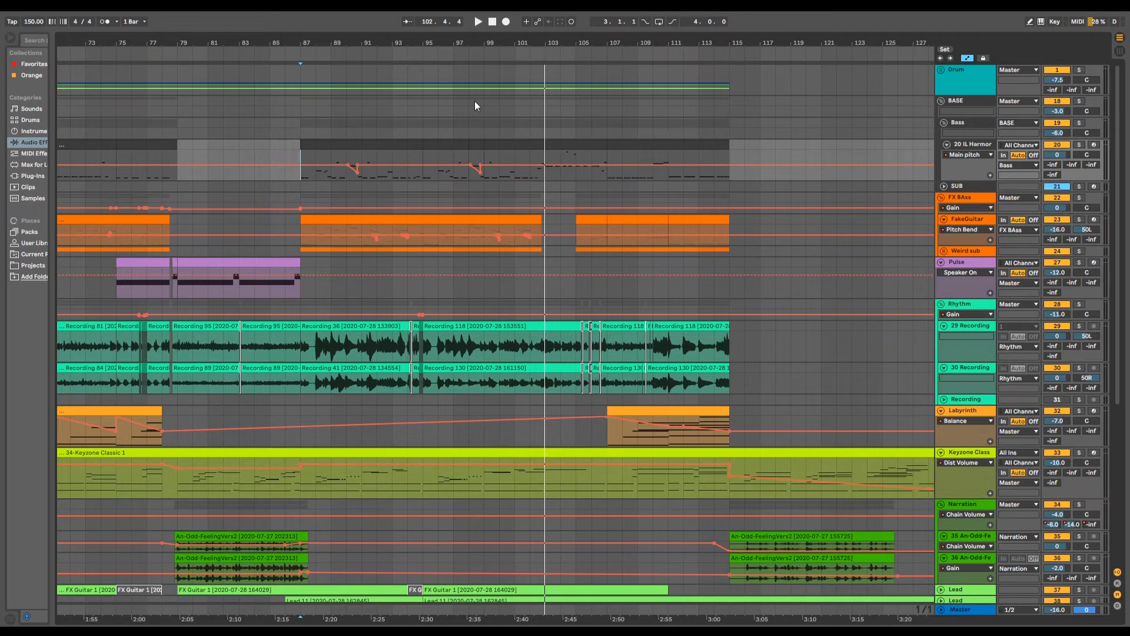
left_click_drag(547, 42, 532, 41)
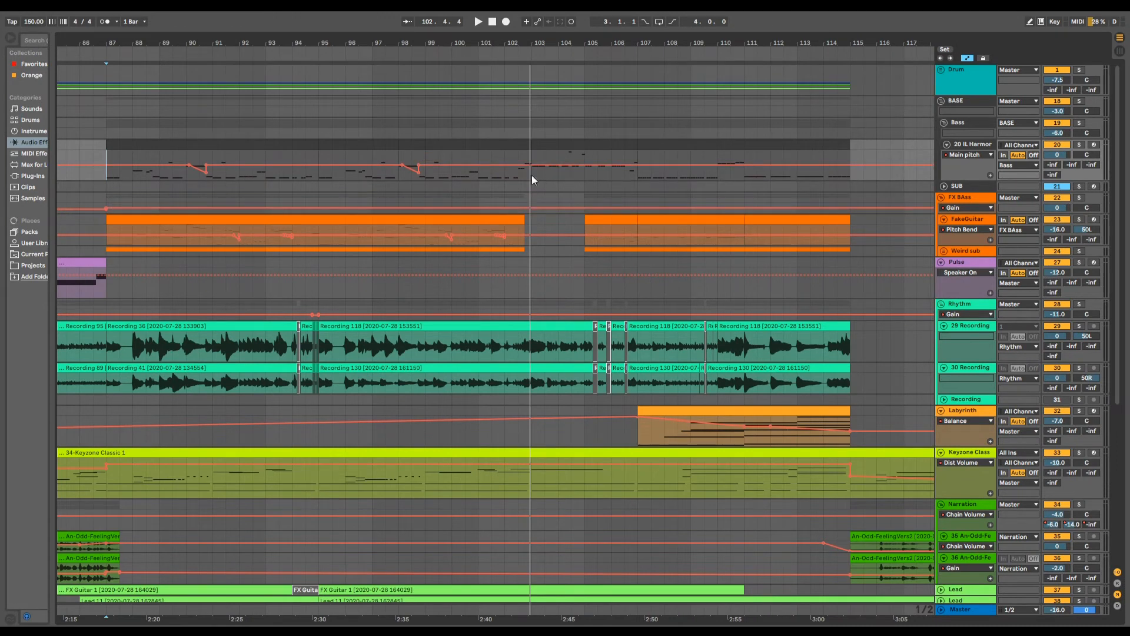
left_click_drag(594, 51, 590, 48)
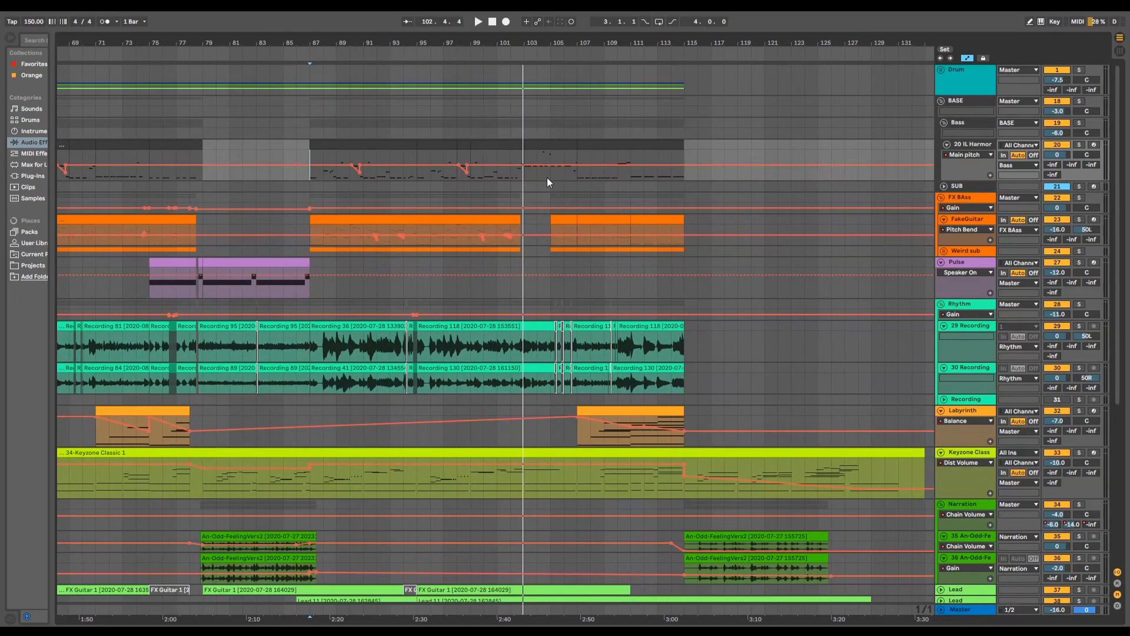
- Examine the clip layout of all tracks around bars 103 to 115 and compare it with the earlier sections
scroll(574, 286, "down", 3)
scroll(576, 288, "down", 1)
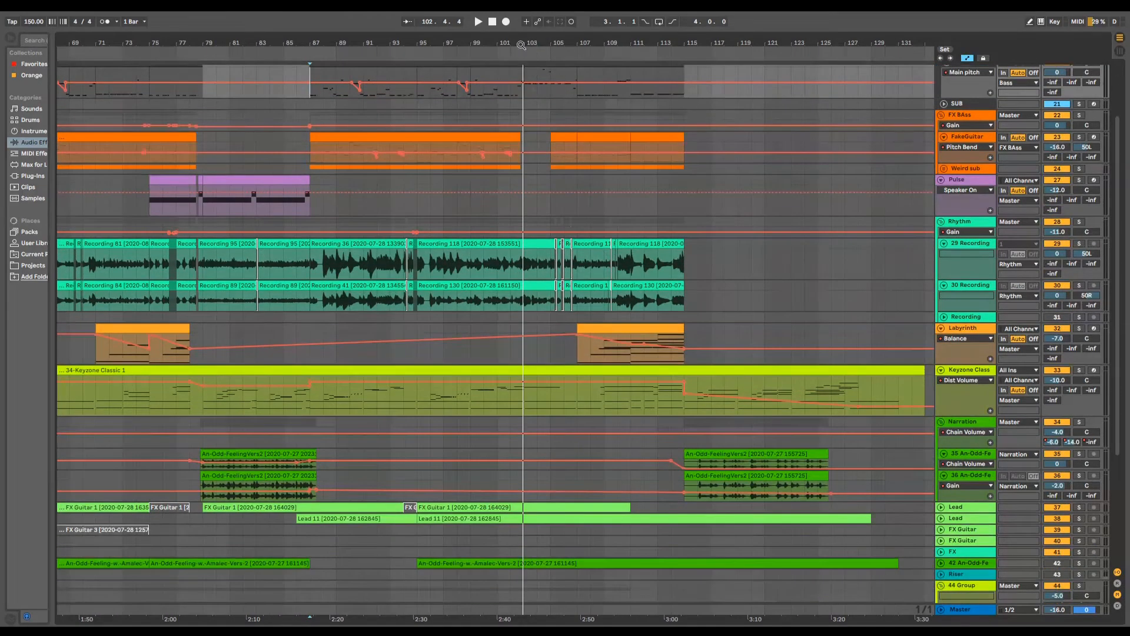
left_click_drag(521, 45, 647, 36)
scroll(748, 420, "down", 4)
scroll(708, 480, "down", 3)
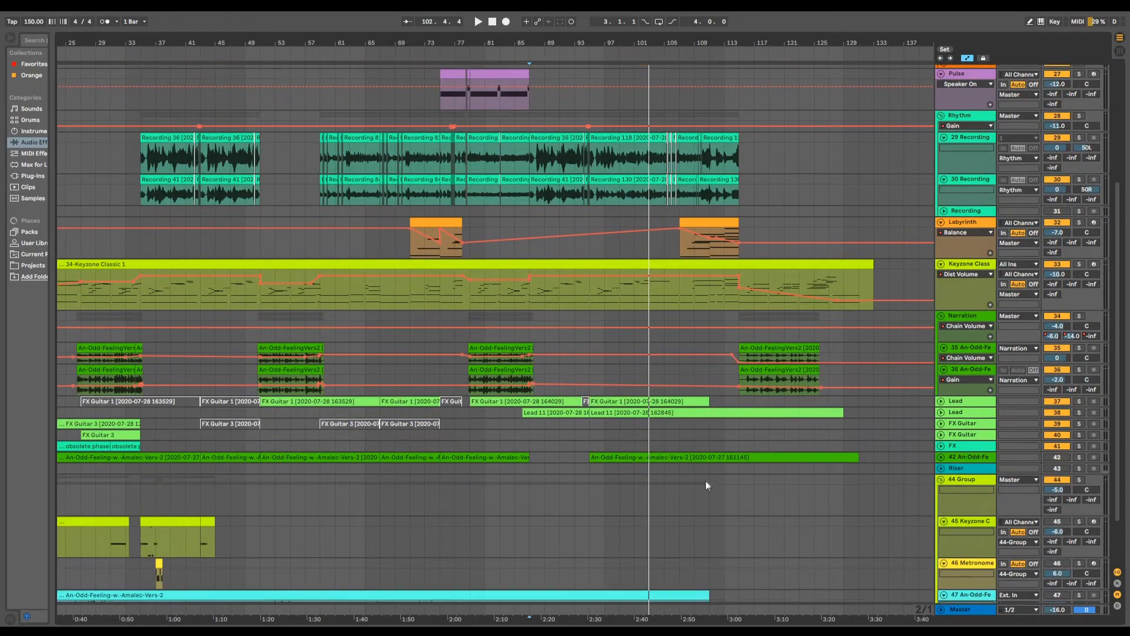
scroll(695, 527, "up", 7)
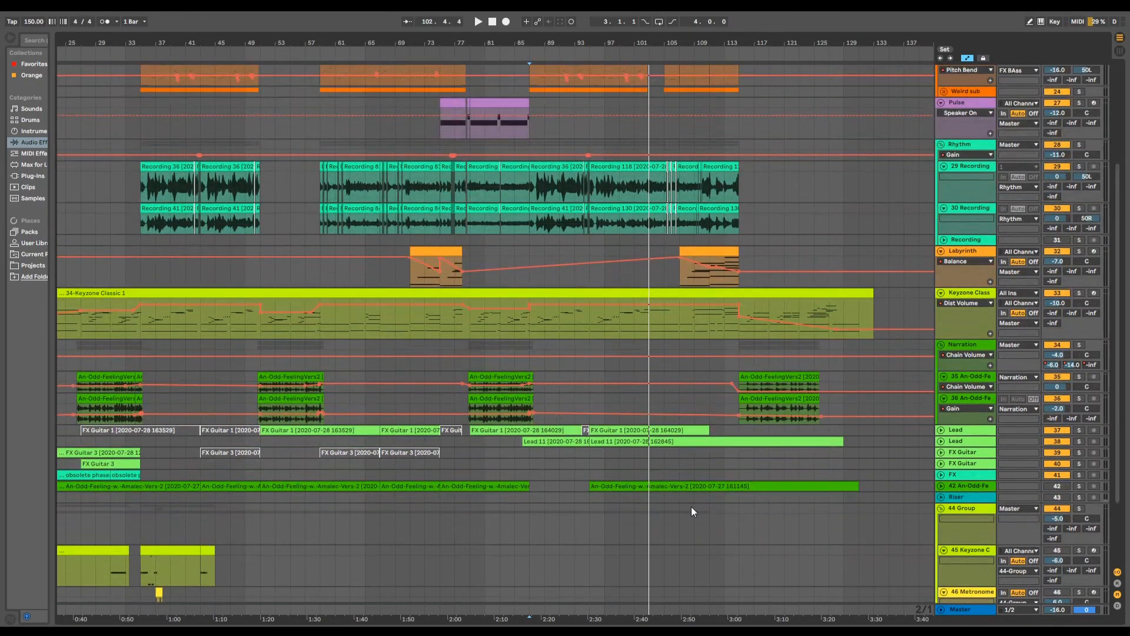
scroll(709, 331, "up", 2)
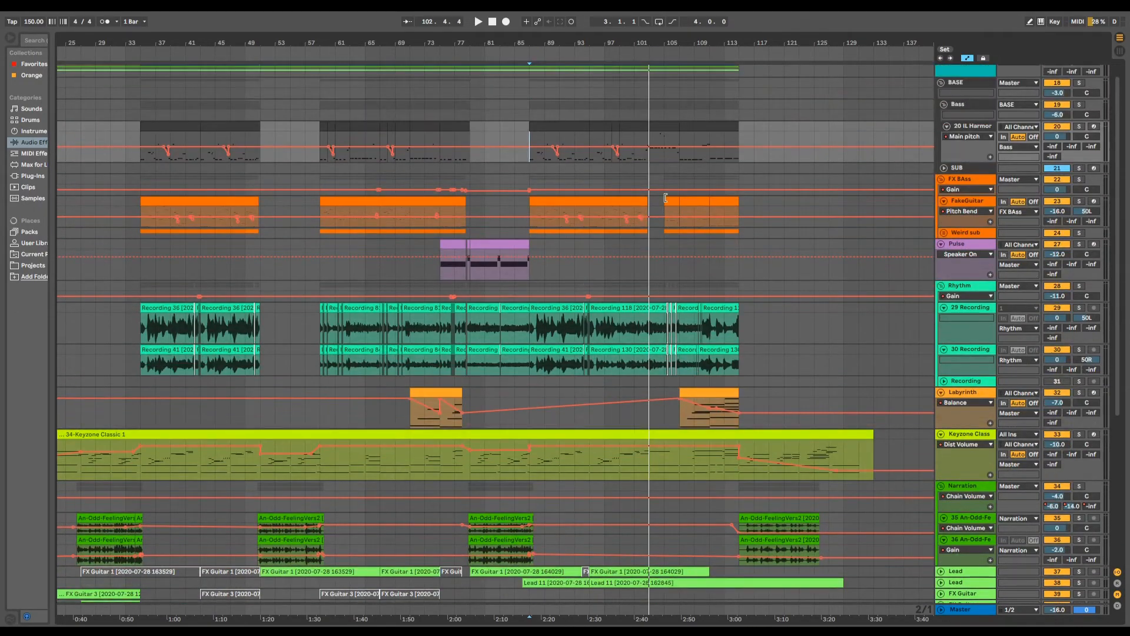
left_click_drag(700, 46, 651, 106)
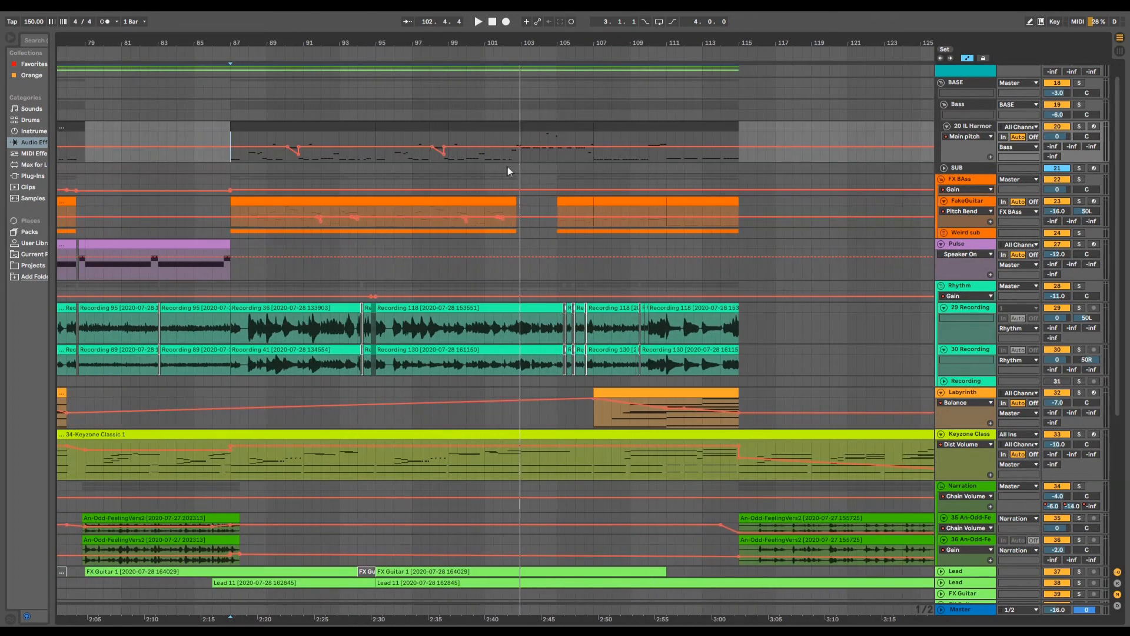
scroll(582, 218, "up", 1)
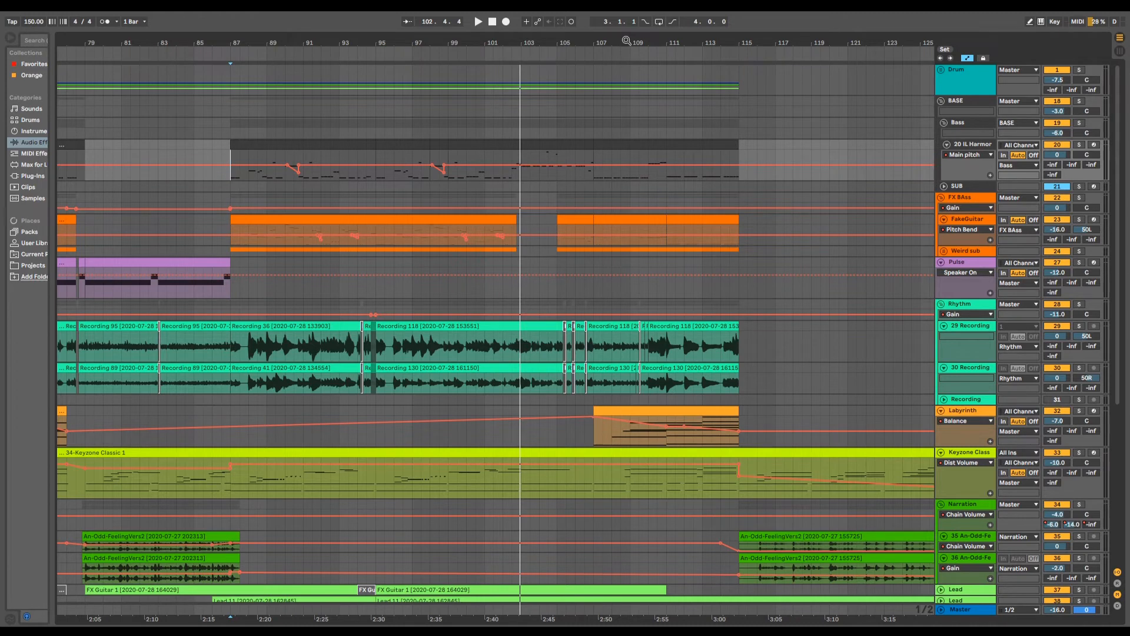
left_click_drag(629, 44, 629, 28)
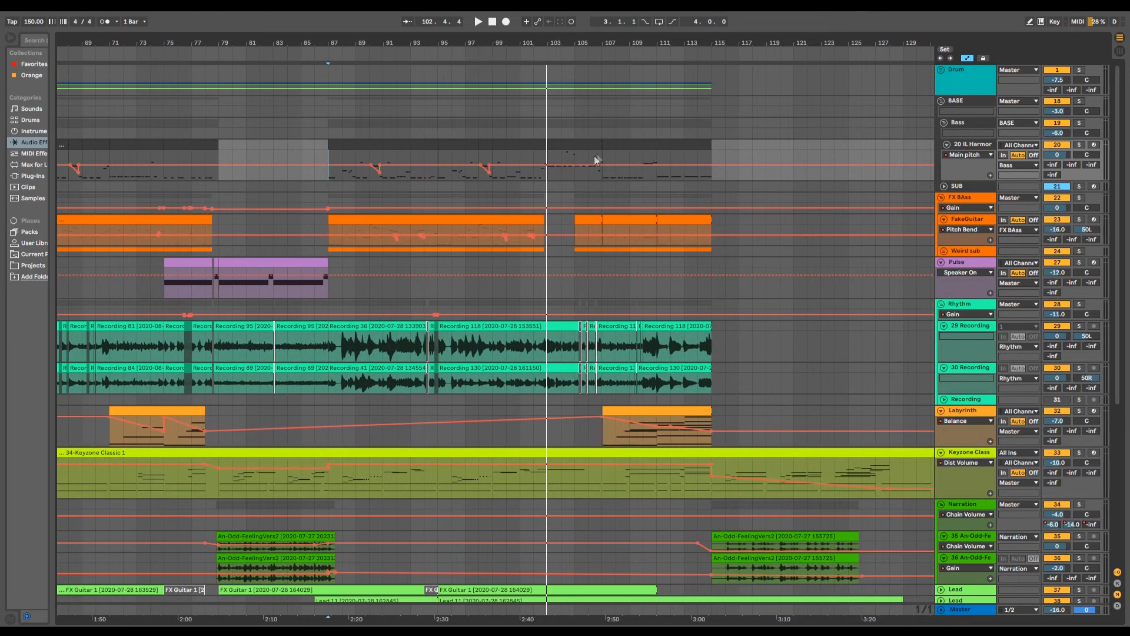
- Open the bass clip spanning bars 103 to 107 and examine its notes in an enlarged note editor
double_click(577, 144)
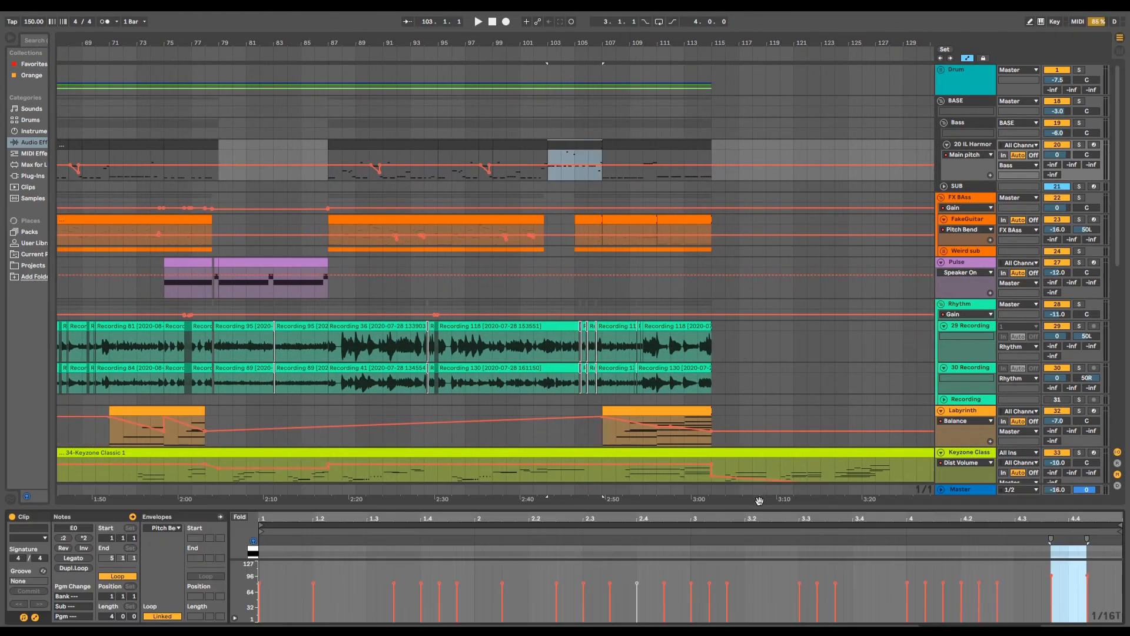
left_click_drag(761, 508, 761, 69)
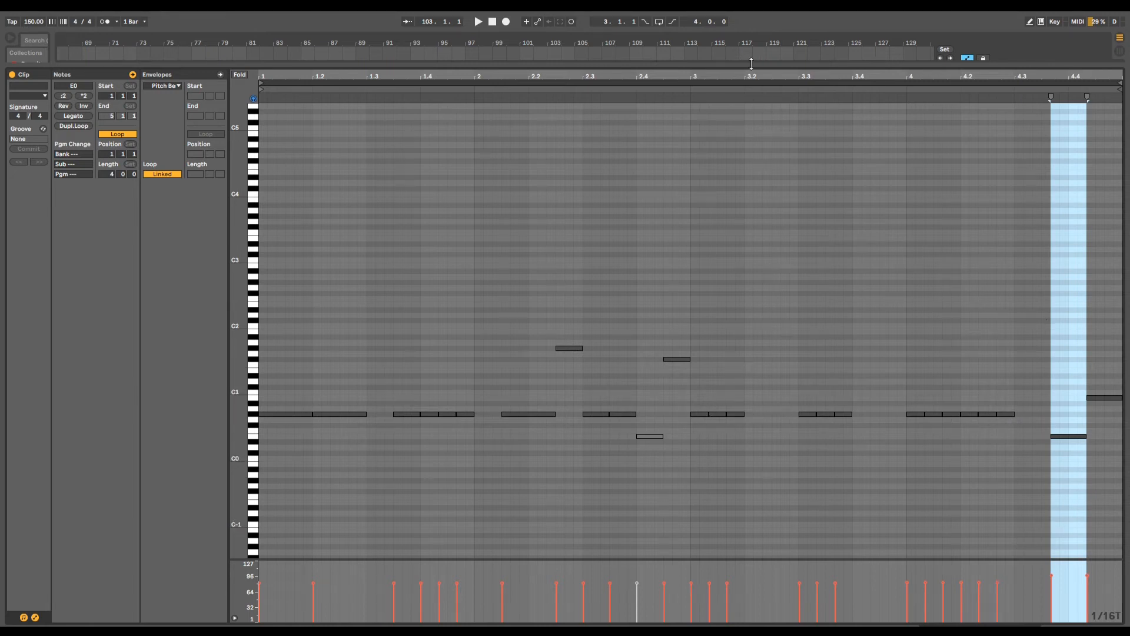
left_click_drag(751, 64, 721, 625)
- Solo the Drum, BASE and Rhythm tracks and play the passage from about bar 103 to bar 107
scroll(596, 136, "up", 1)
left_click_drag(600, 42, 599, 118)
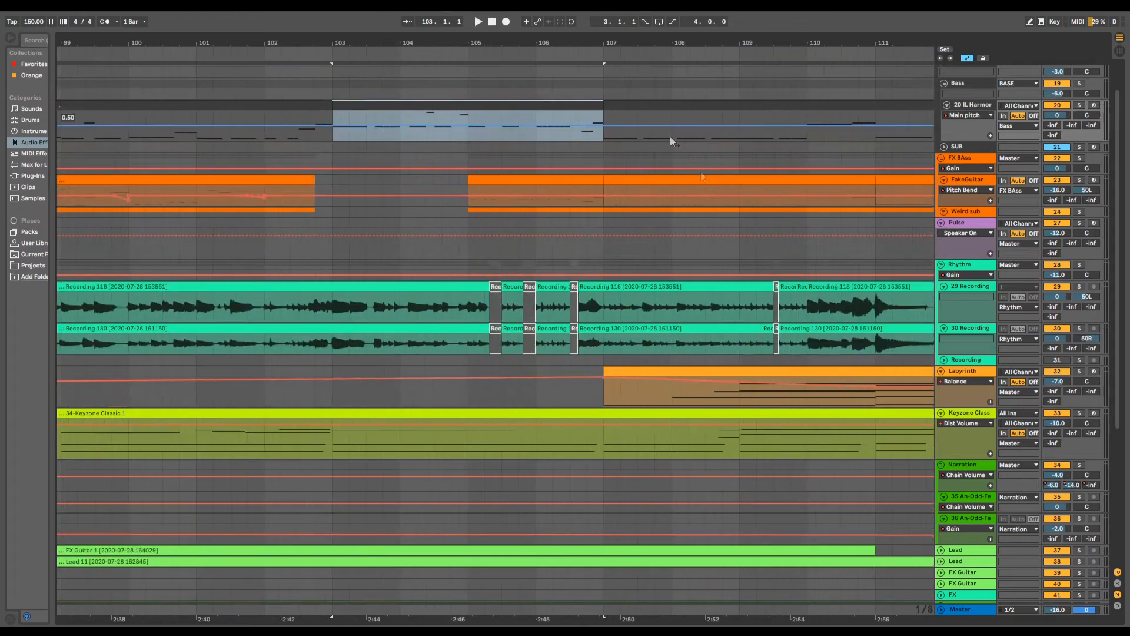
scroll(673, 141, "up", 2)
left_click(1079, 101)
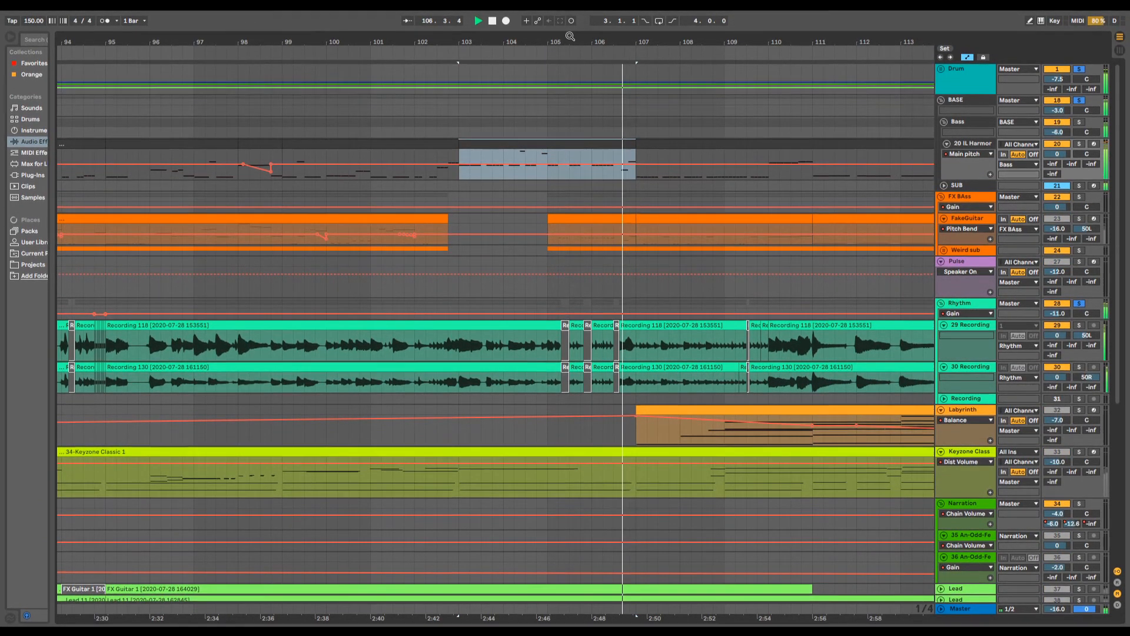
key("space")
- Play the soloed Drum, BASE and Rhythm tracks from about bar 75 to bar 79
left_click_drag(571, 36, 639, 6)
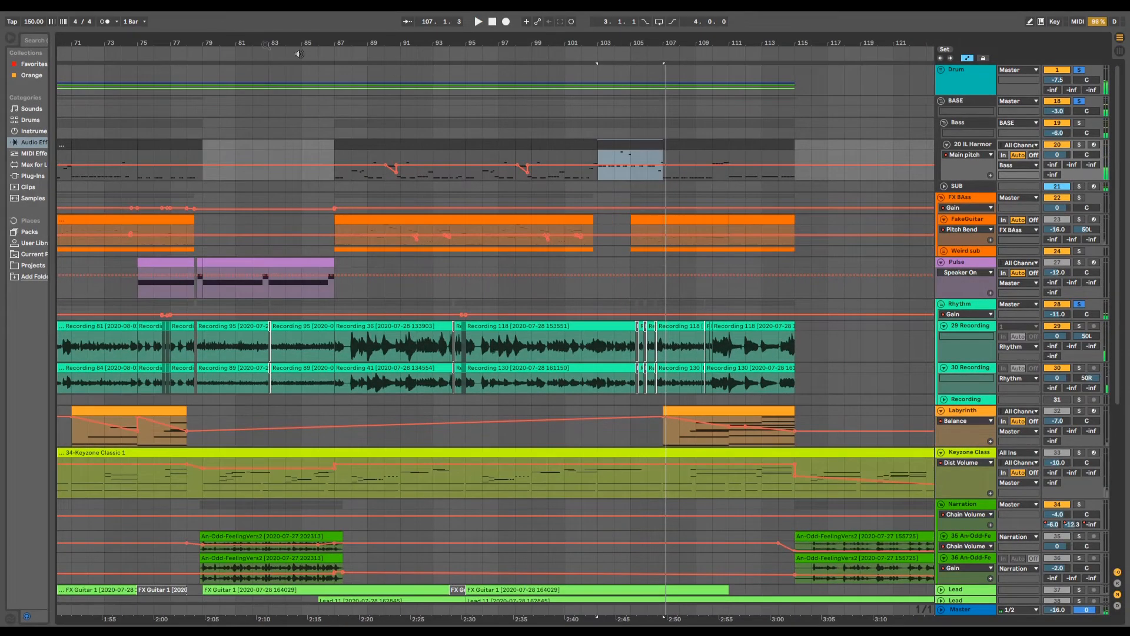
left_click_drag(265, 44, 479, 42)
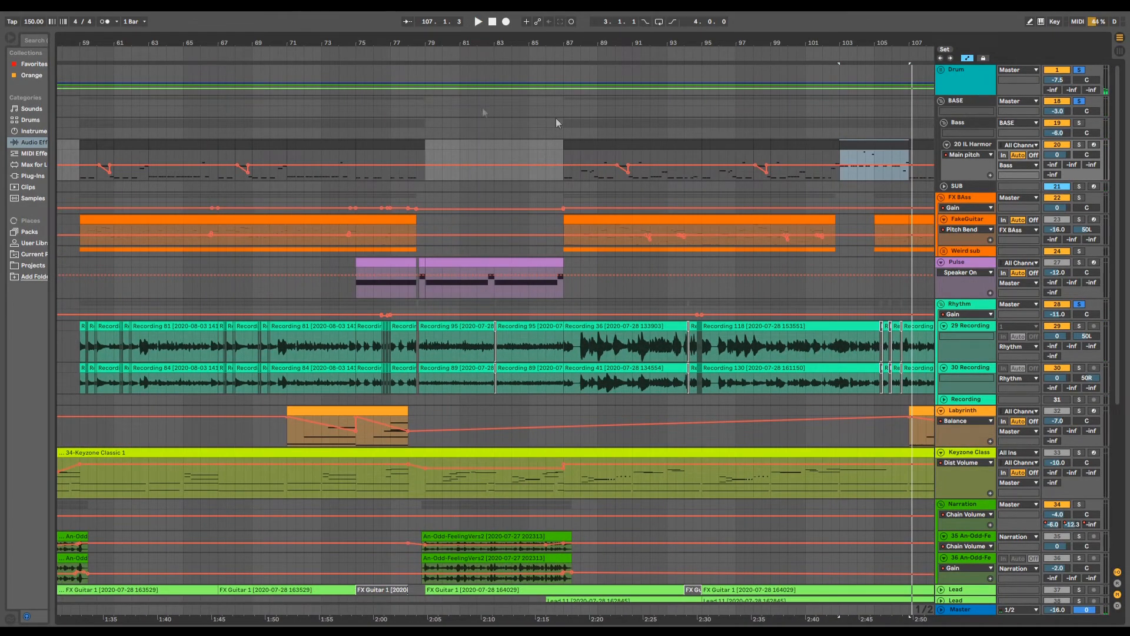
left_click(357, 59)
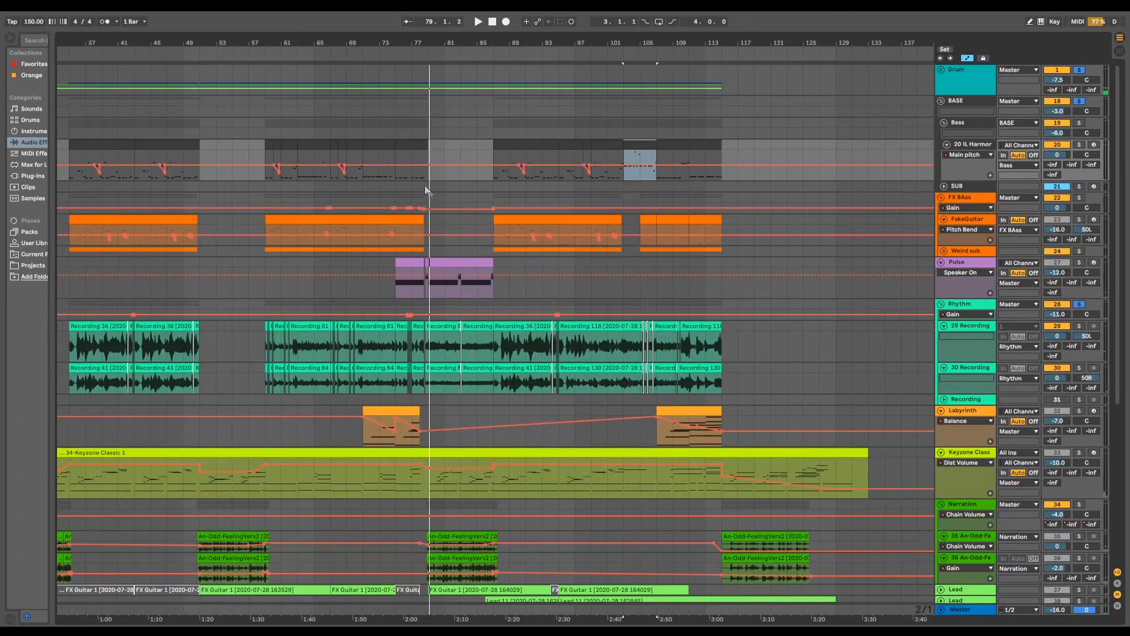
- Clear all track solos and play the full mix of the ending passage up to about bar 110
left_click_drag(681, 43, 558, 107)
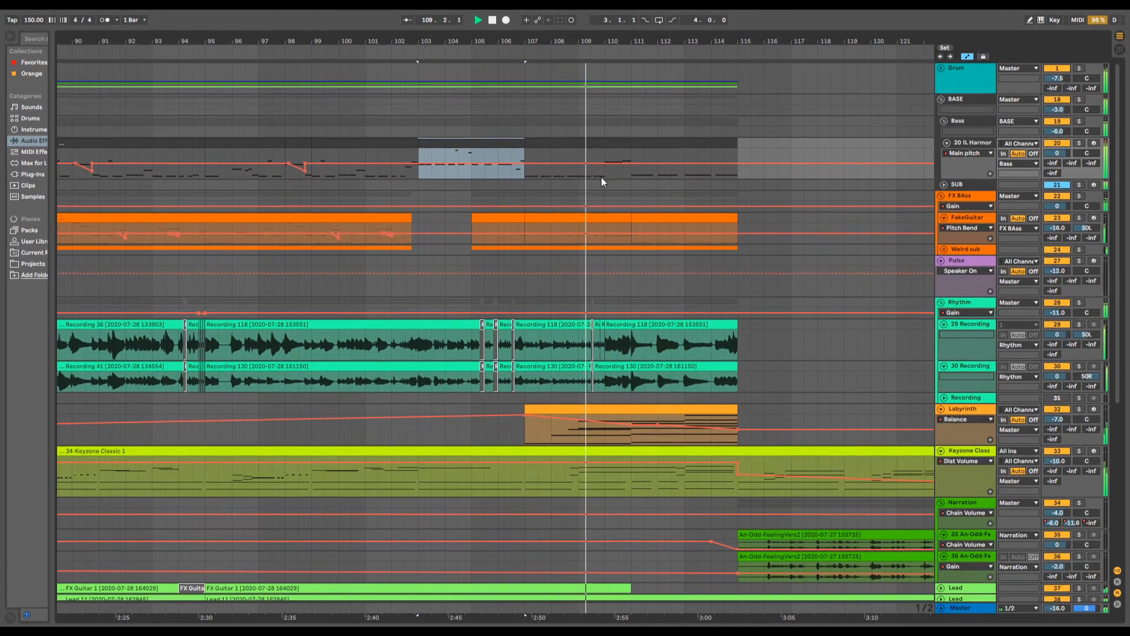
key("space")
- Play the full mix of the earlier Labyrinth section around bar 71, stopping at about bar 75
left_click_drag(608, 36, 747, 50)
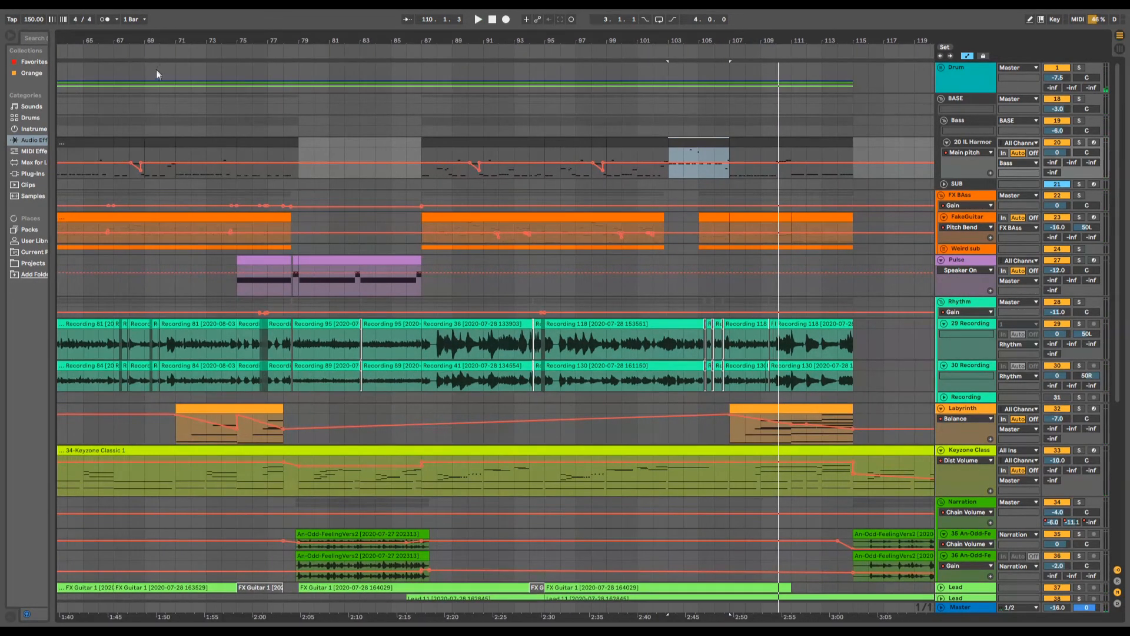
left_click_drag(168, 43, 453, 185)
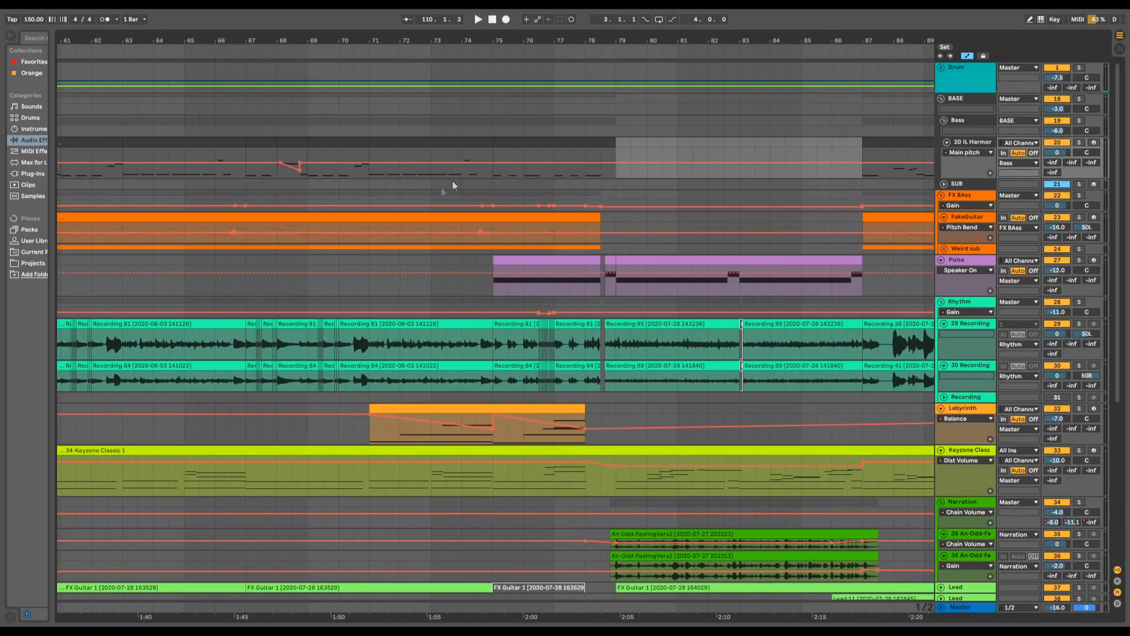
left_click_drag(421, 35, 383, 39)
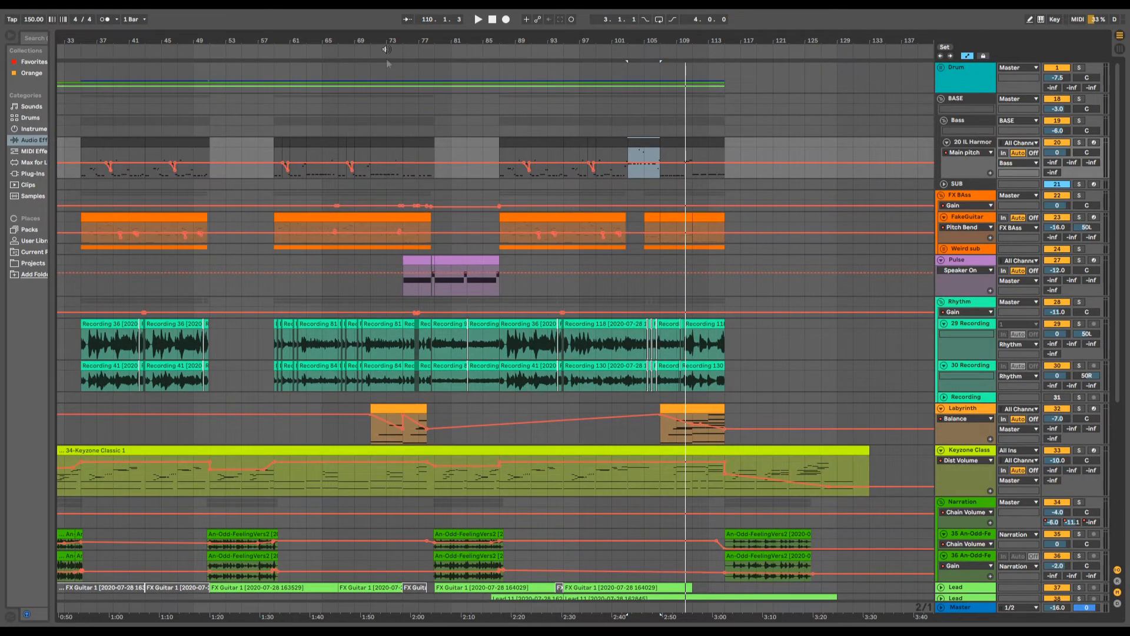
left_click_drag(385, 35, 376, 76)
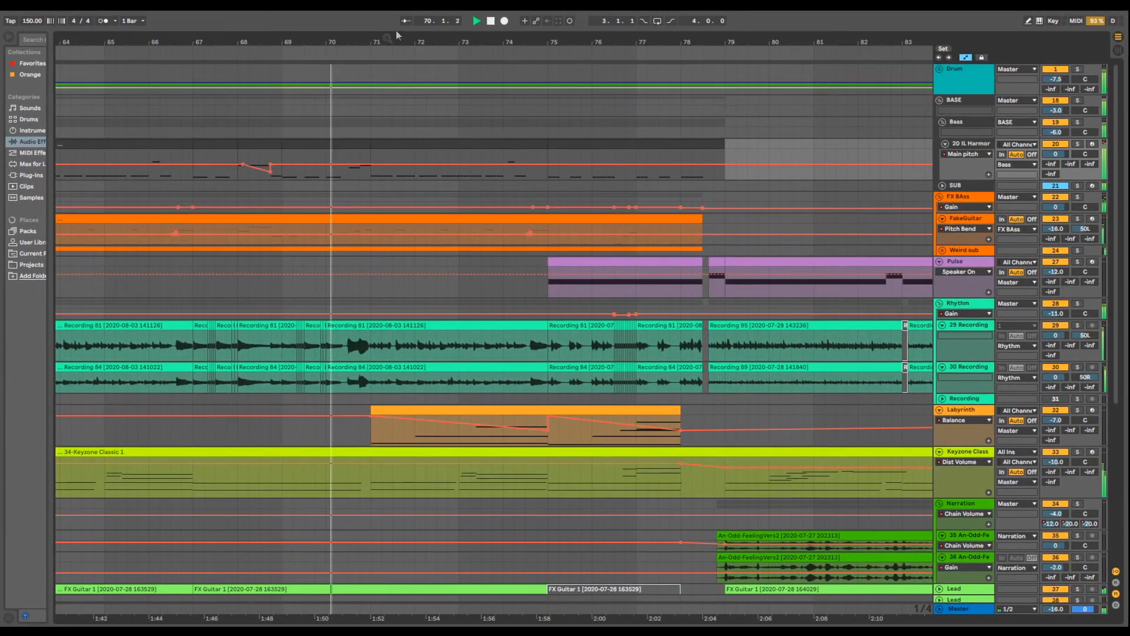
left_click_drag(379, 43, 326, 24)
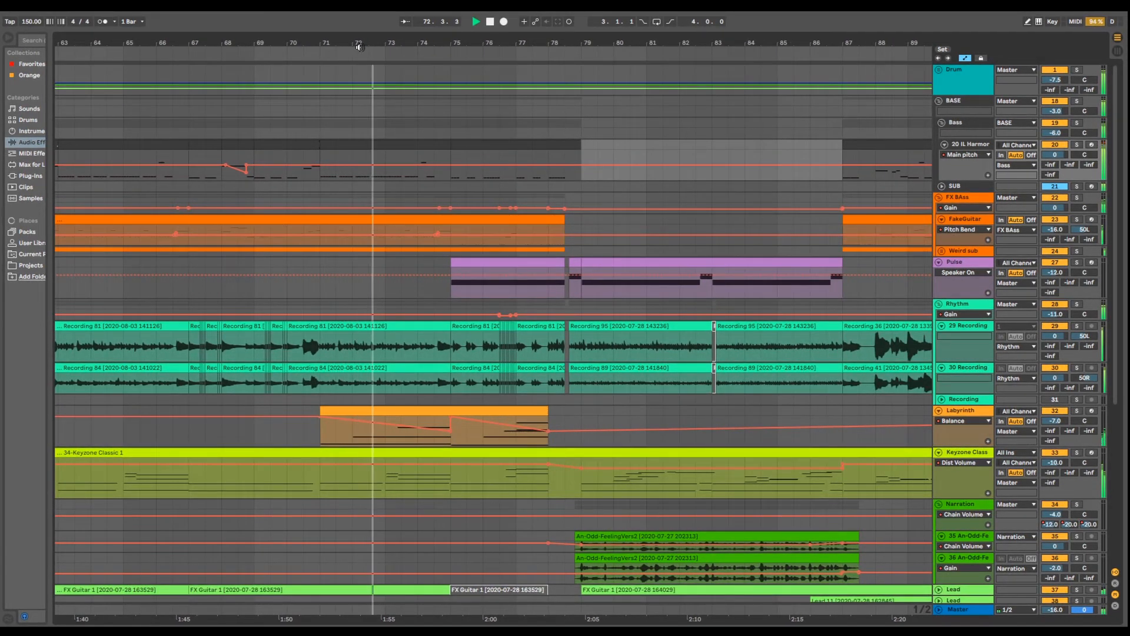
left_click_drag(360, 45, 228, 43)
key("space")
- Play the full mix of the closing Labyrinth passage from about bar 107 to bar 114
left_click_drag(669, 44, 480, 103)
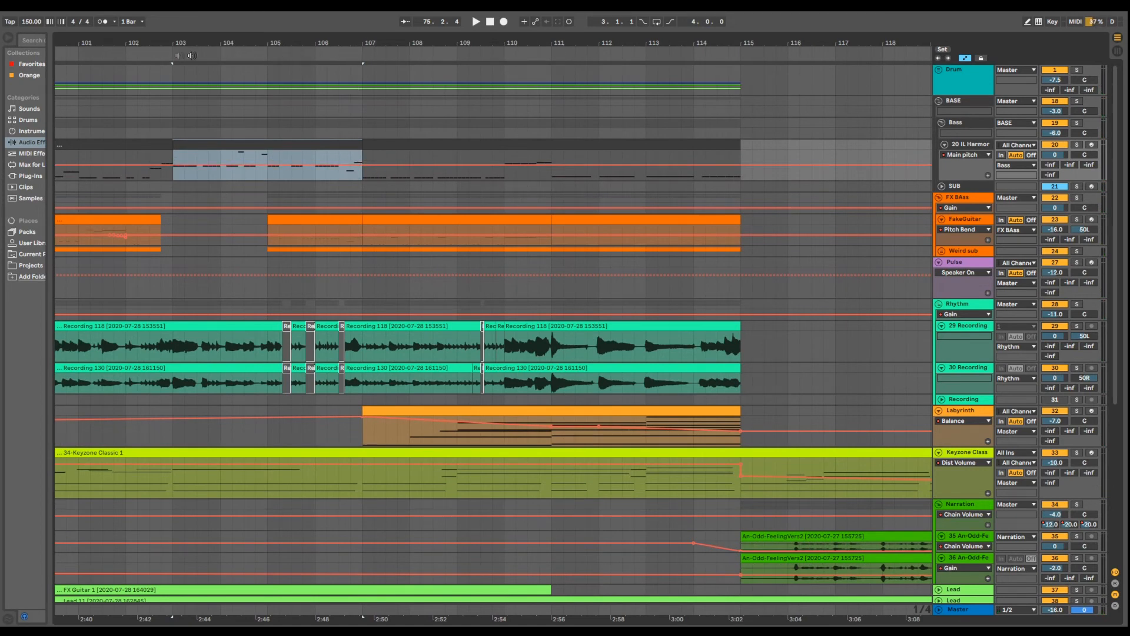
key("space")
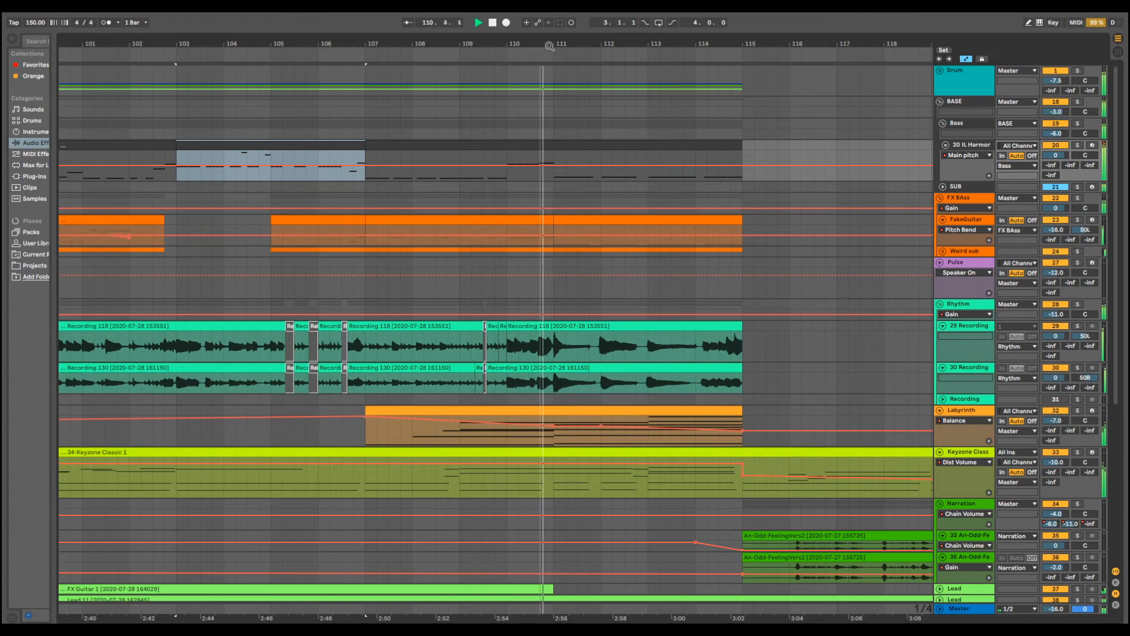
left_click_drag(588, 44, 531, 27)
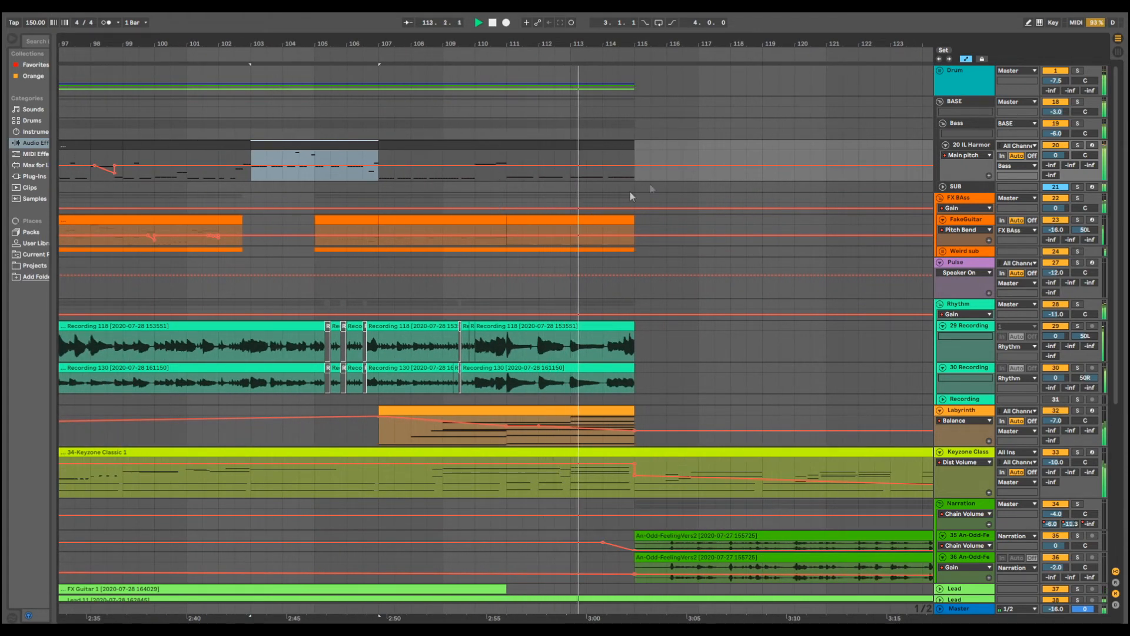
scroll(618, 194, "down", 1)
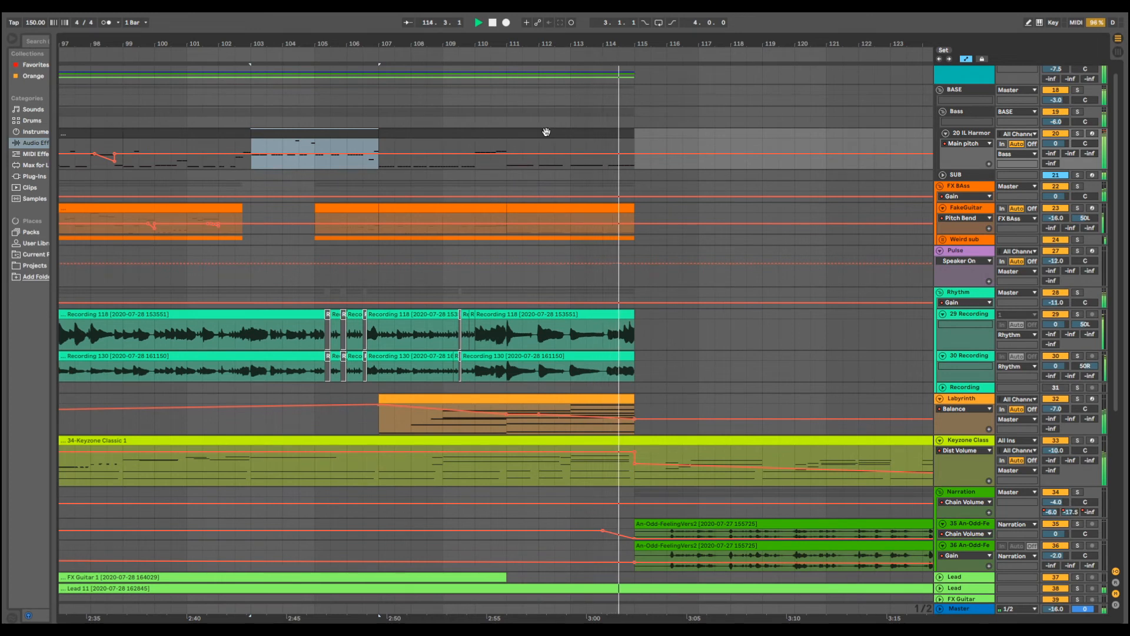
- Stop playback, open the bass clip starting at bar 107 and examine its notes in an enlarged note editor
double_click(578, 136)
key("space")
left_click_drag(691, 505, 697, 37)
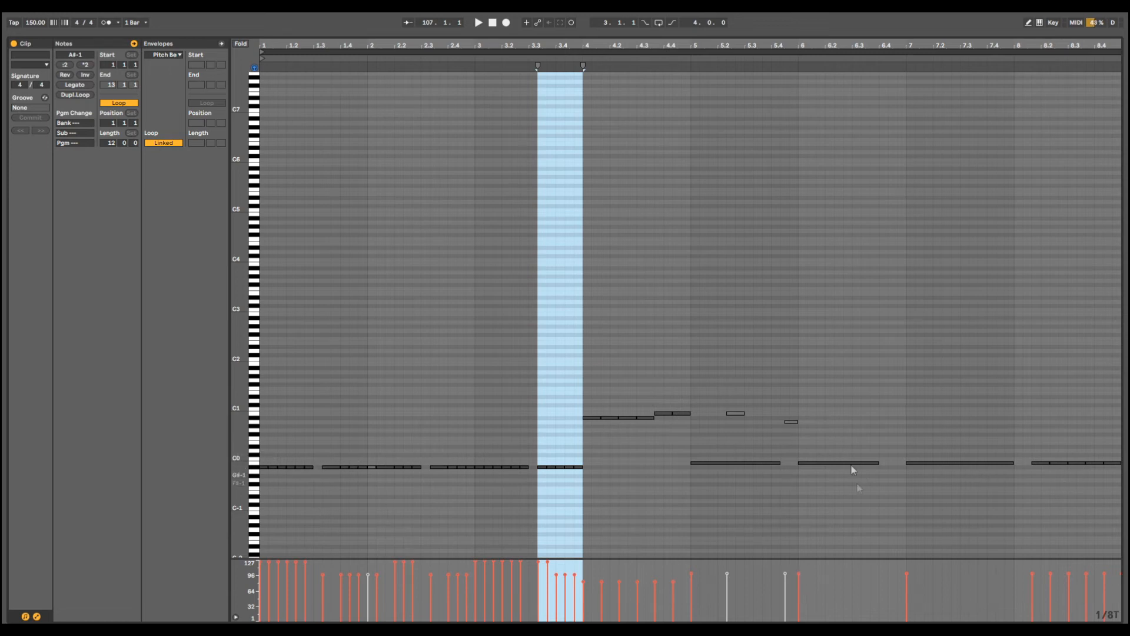
left_click_drag(776, 35, 771, 627)
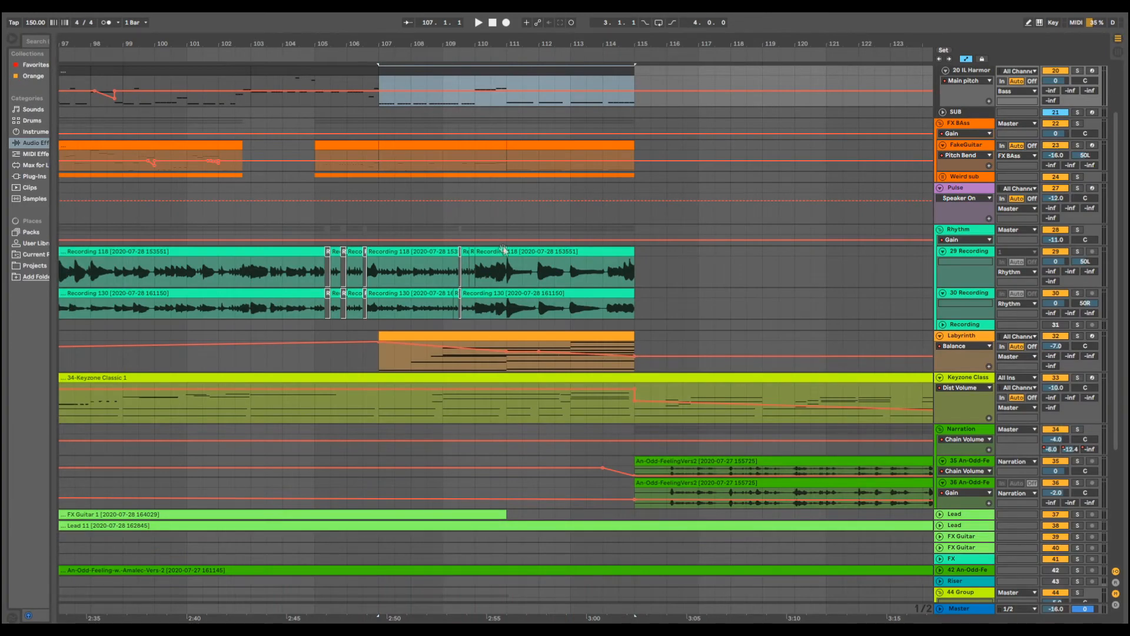
- Open the Labyrinth clip starting at bar 107 in an enlarged note editor and select its lowest notes, A#3 and B3
left_click_drag(526, 40, 533, 80)
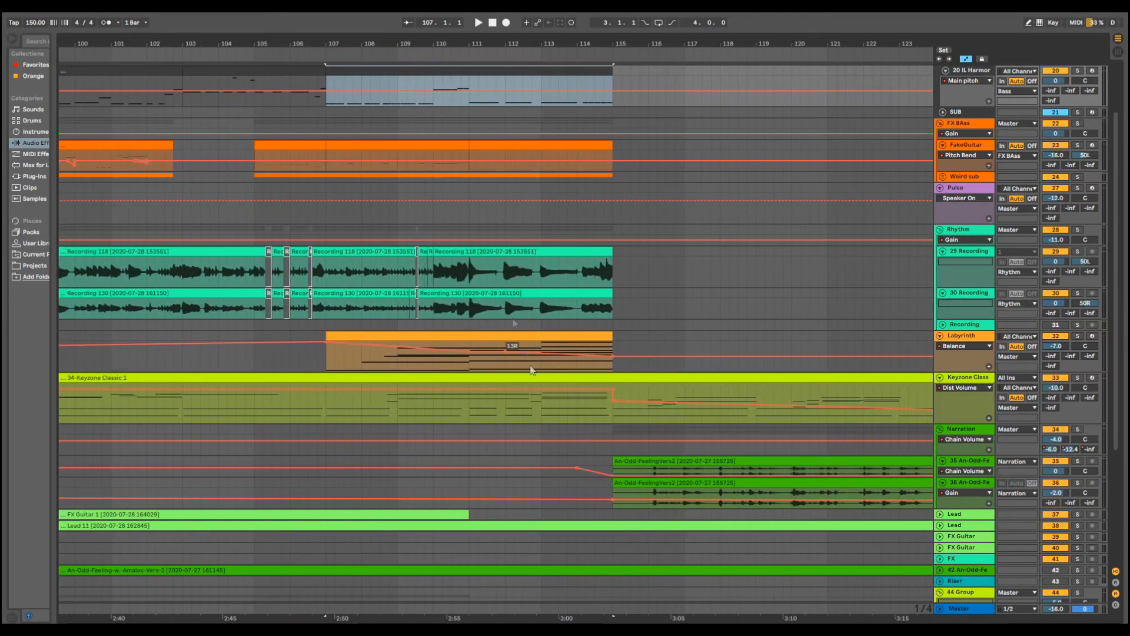
double_click(582, 335)
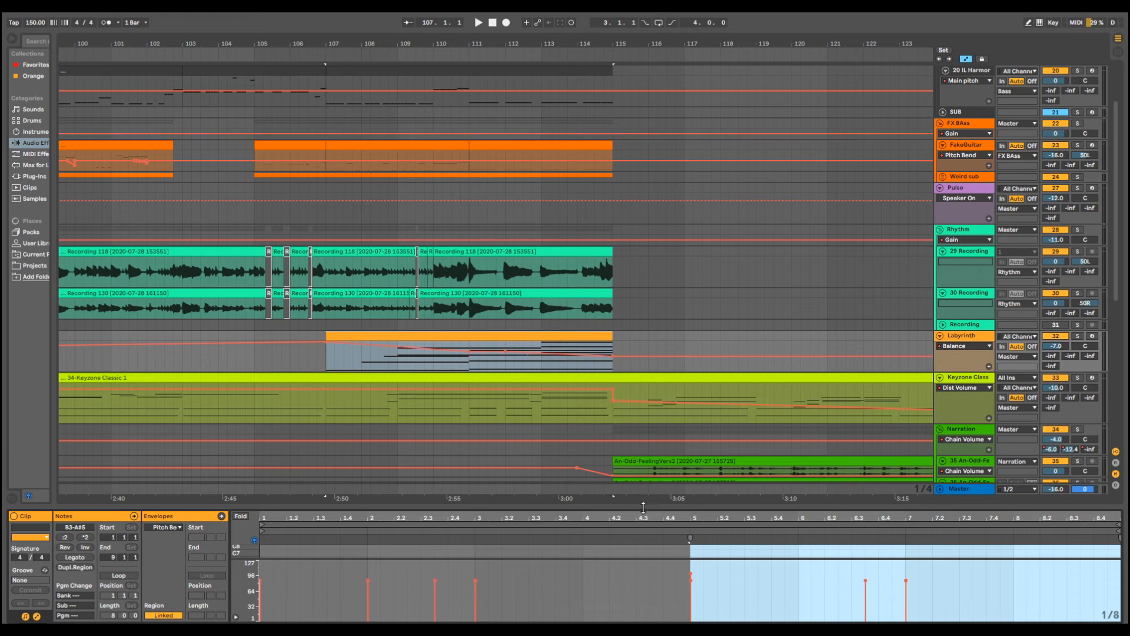
left_click_drag(644, 507, 656, 30)
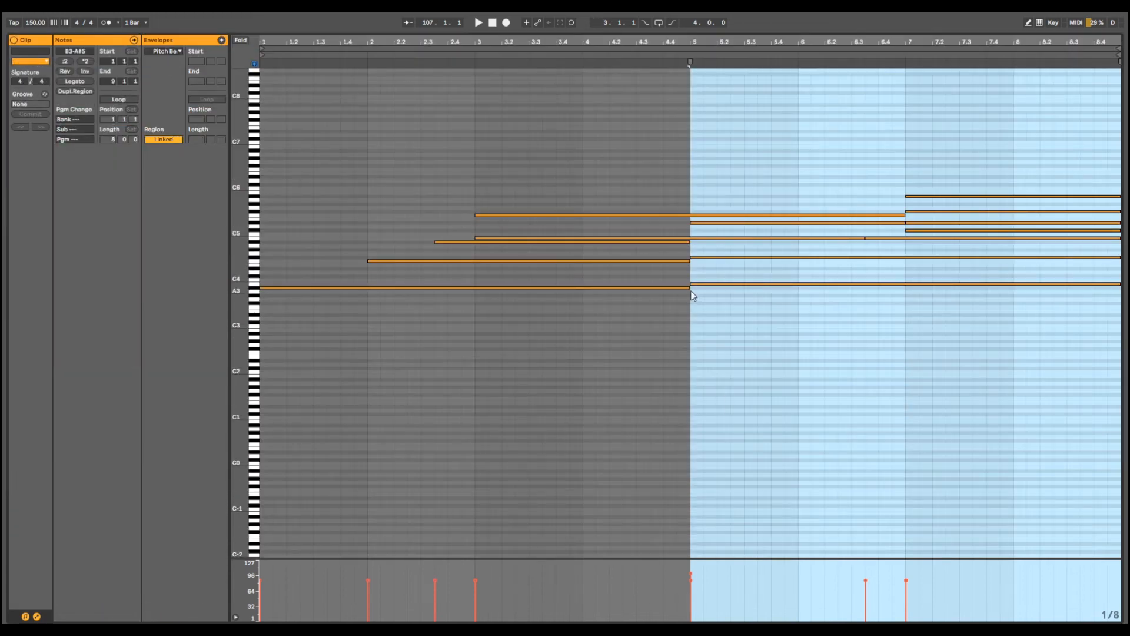
left_click_drag(668, 323, 717, 274)
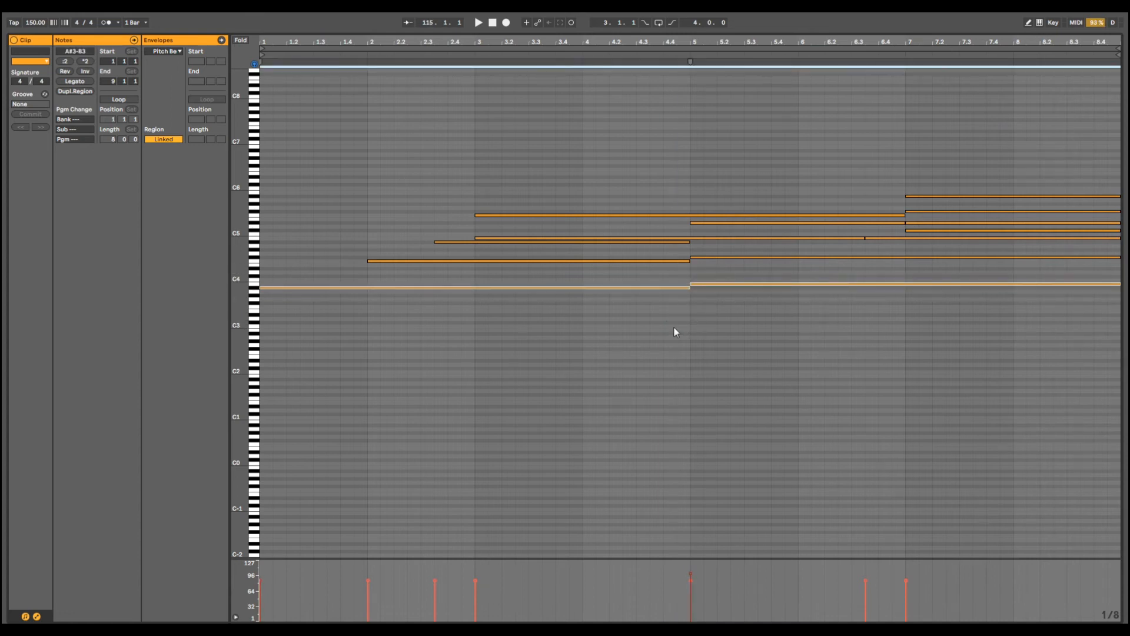
left_click_drag(674, 325, 709, 280)
- Examine the chord change in the Labyrinth clip by selecting its stacked notes from B3 to A#5 after bar 111
left_click_drag(912, 31, 828, 436)
scroll(577, 182, "up", 3)
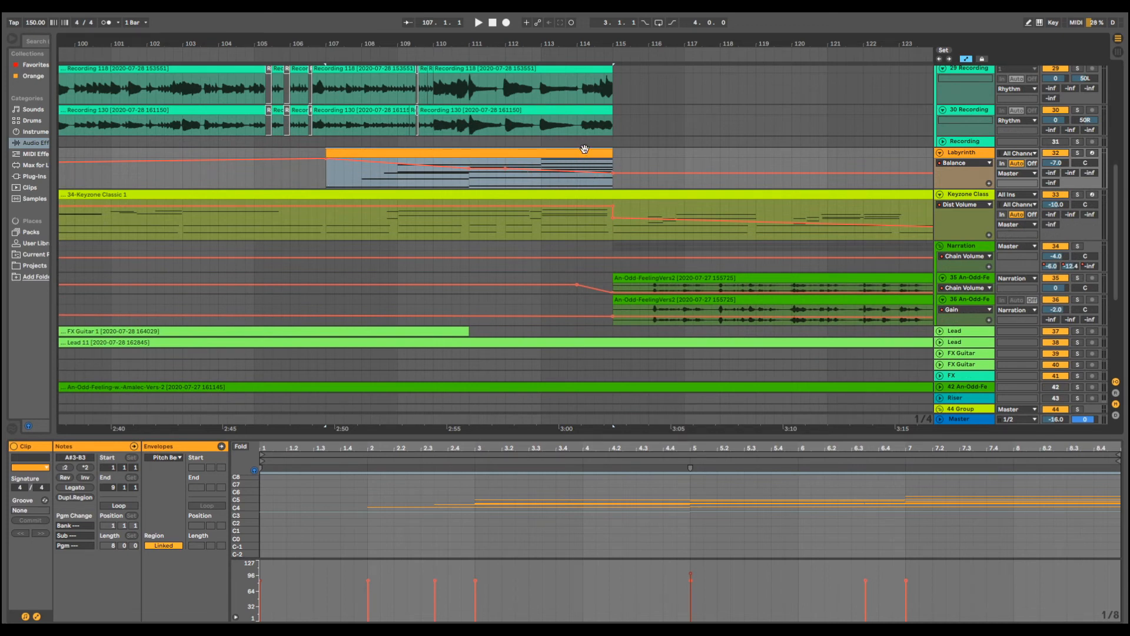
left_click_drag(828, 436, 732, 74)
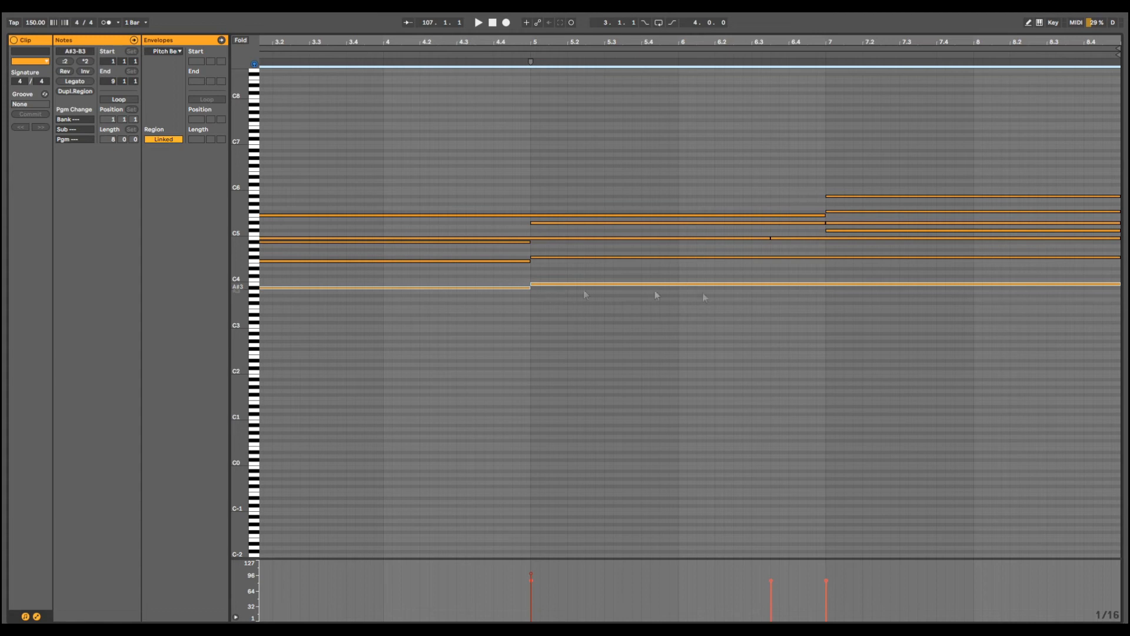
left_click(928, 318)
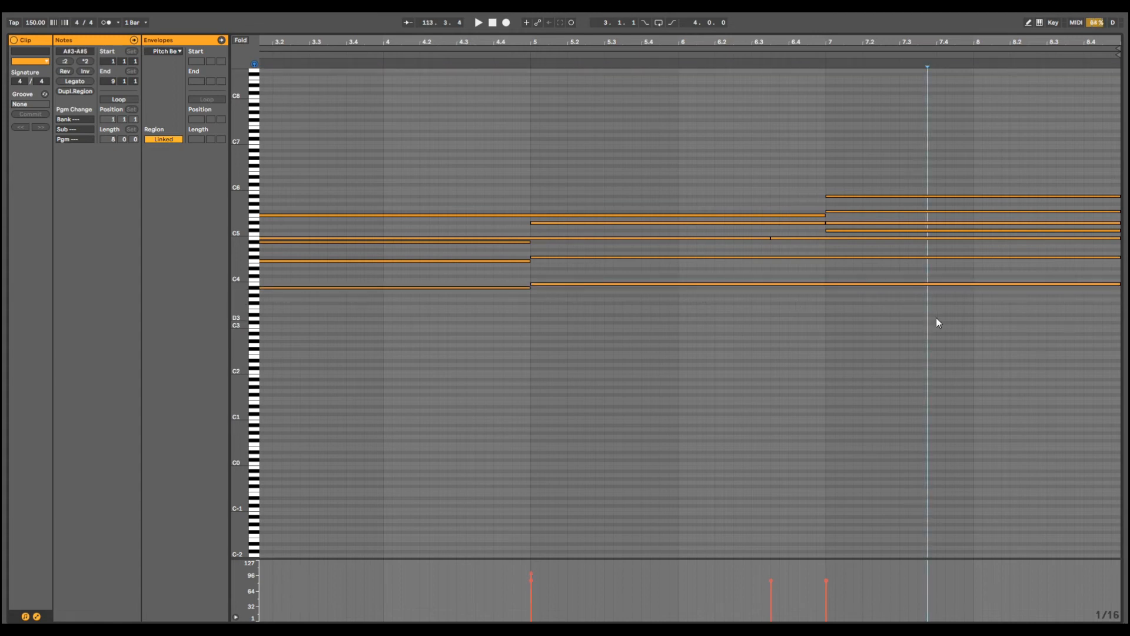
left_click_drag(937, 318, 935, 133)
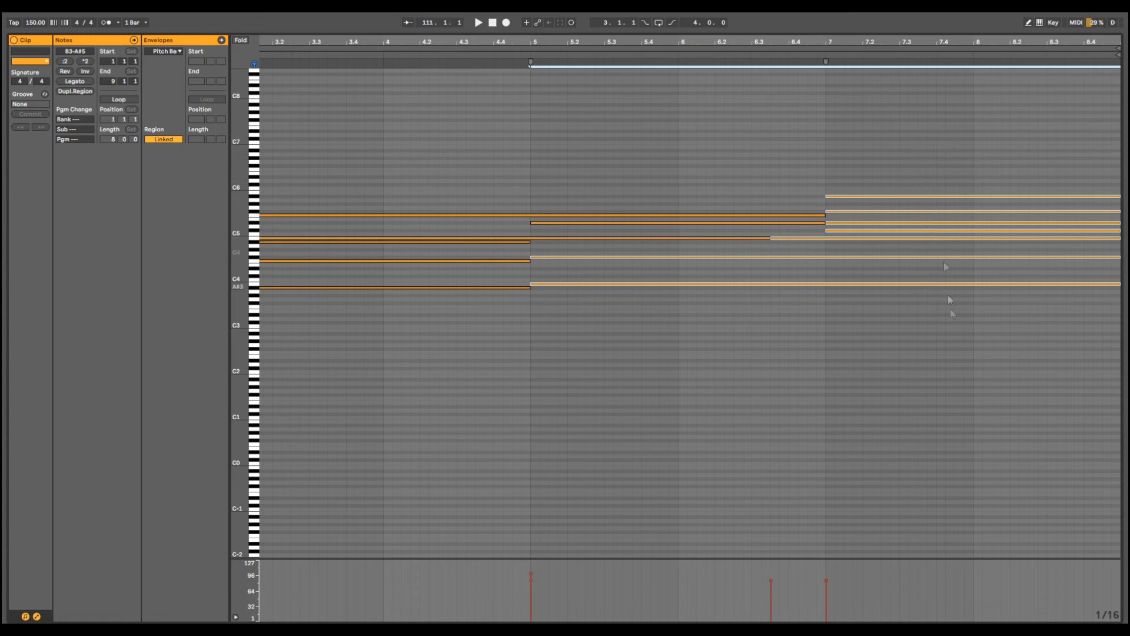
left_click_drag(961, 365, 948, 80)
left_click_drag(966, 351, 964, 120)
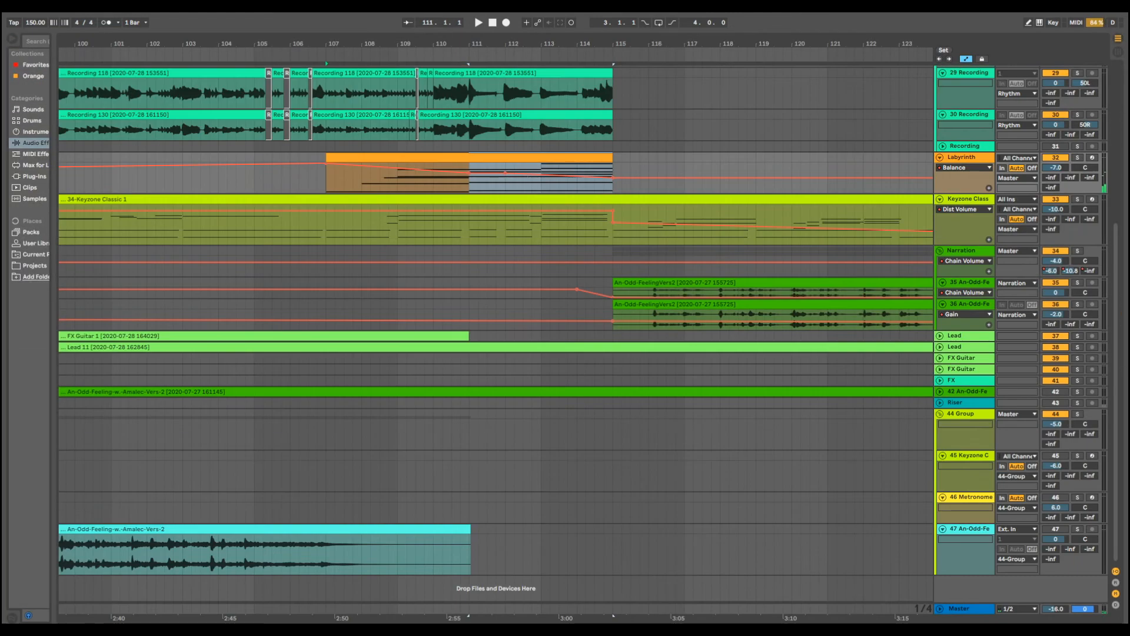
- Play the full mix from about bar 97 and raise the Labyrinth track's volume to -4.0 during playback
scroll(598, 288, "up", 5)
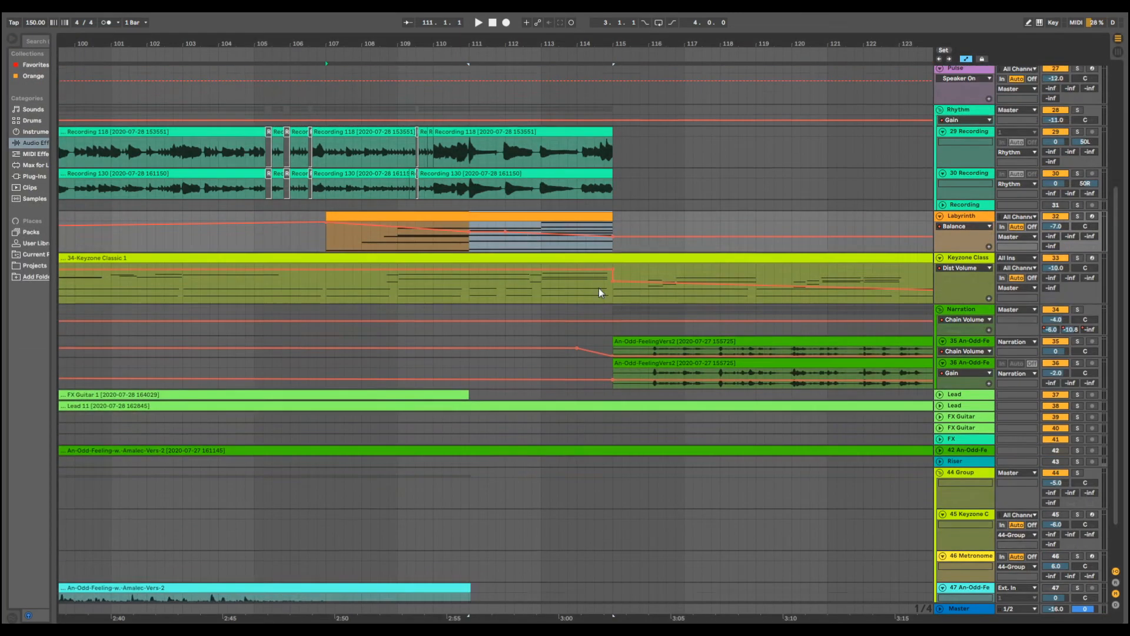
scroll(517, 290, "up", 3)
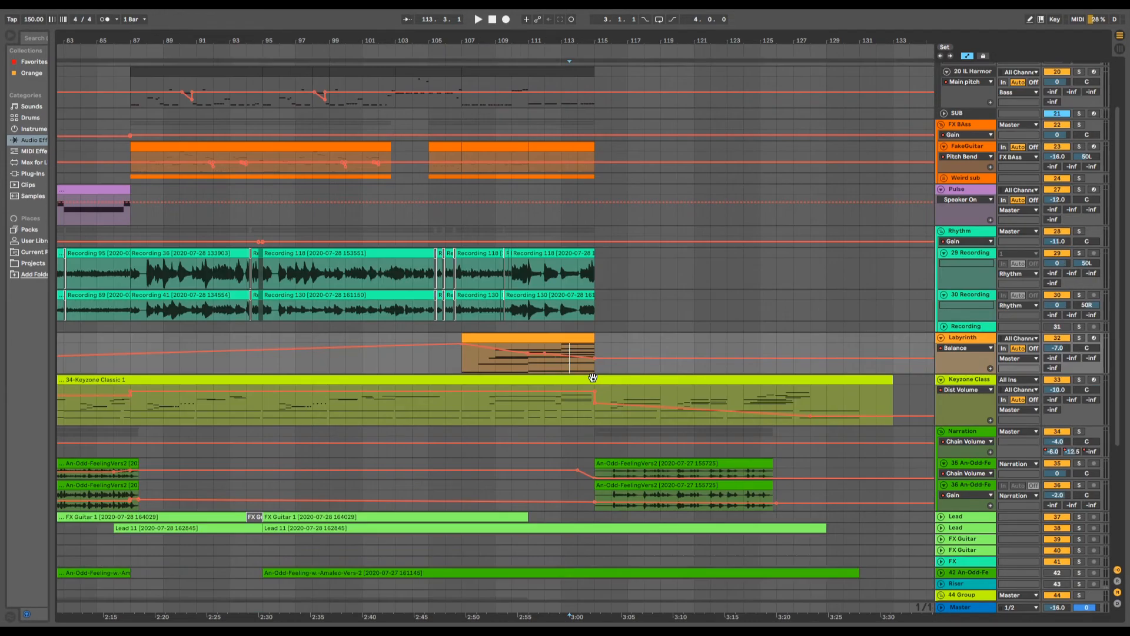
scroll(592, 382, "up", 2)
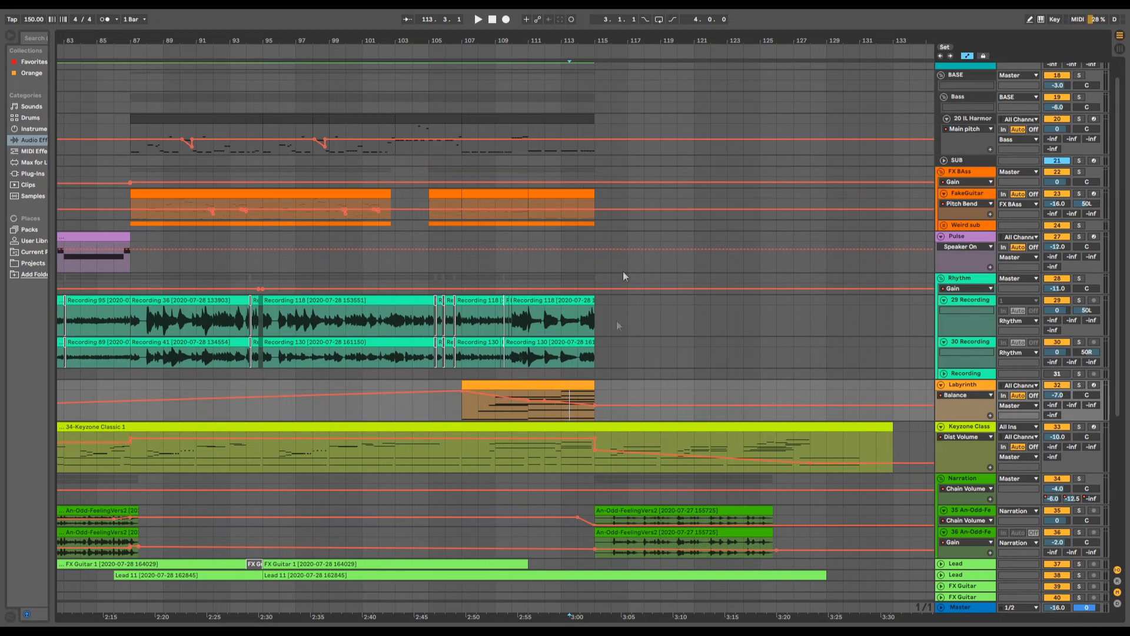
scroll(586, 443, "down", 4)
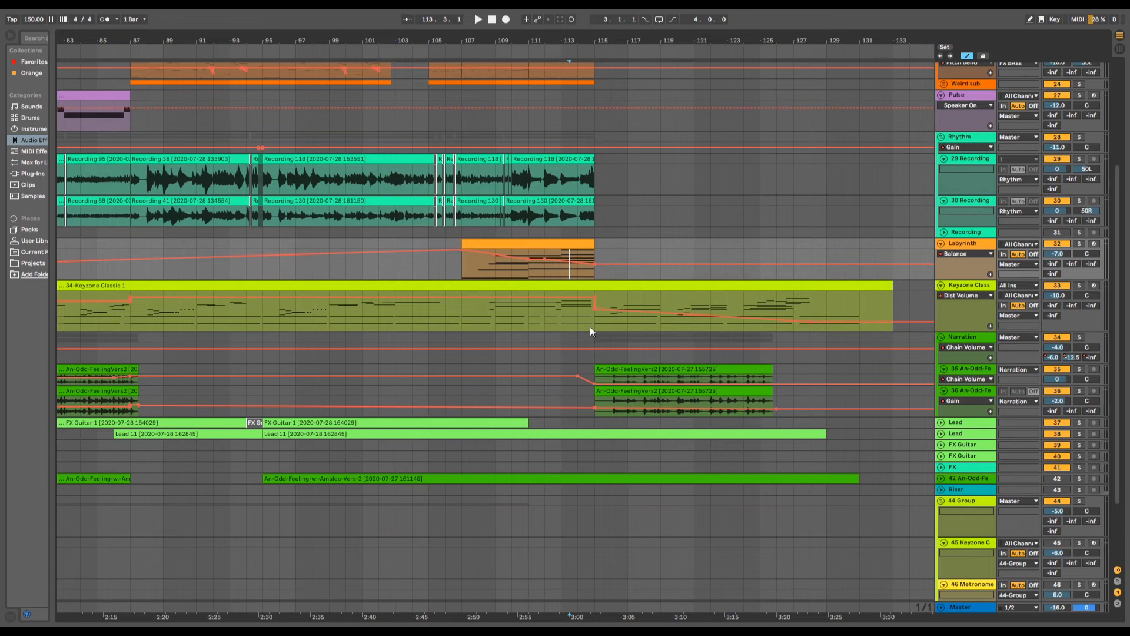
scroll(594, 330, "up", 2)
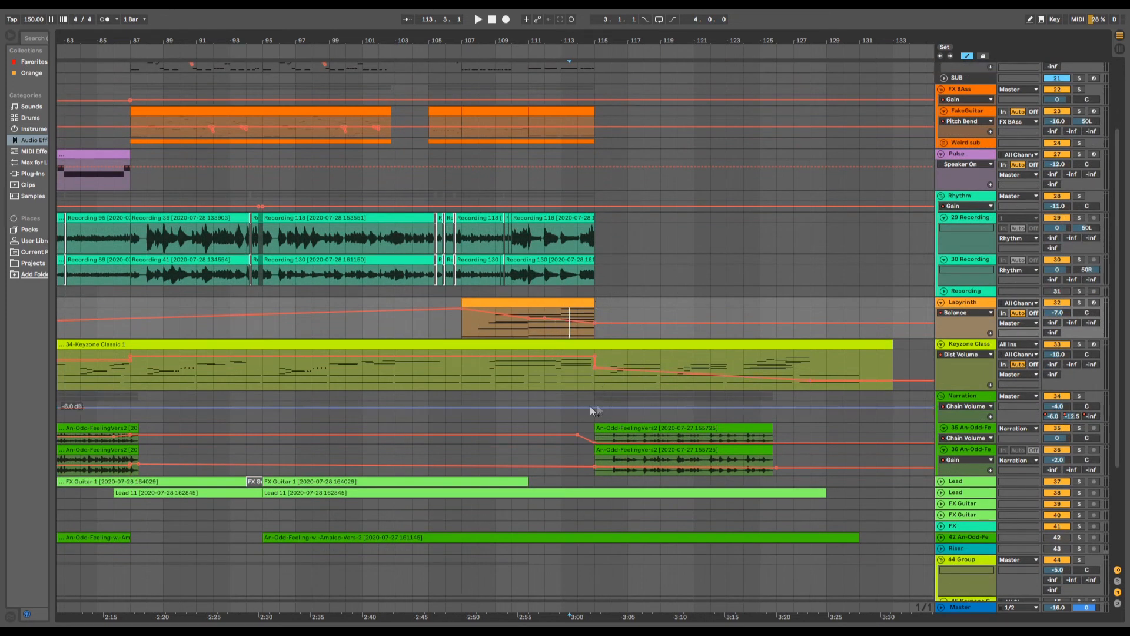
left_click_drag(529, 44, 609, 38)
scroll(535, 228, "up", 3)
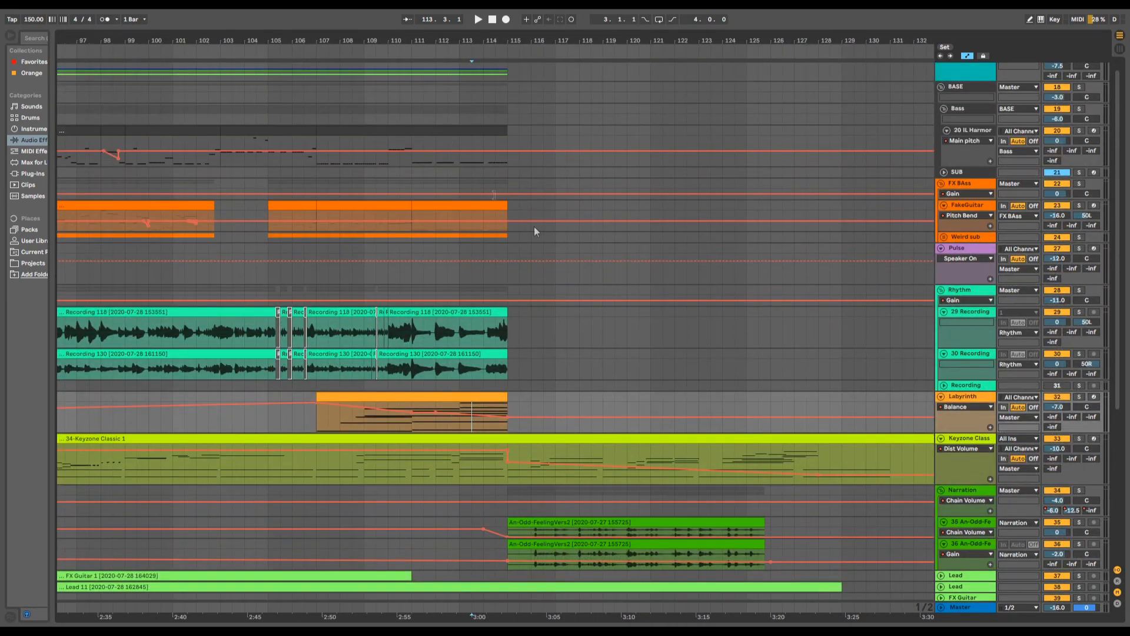
left_click(270, 160)
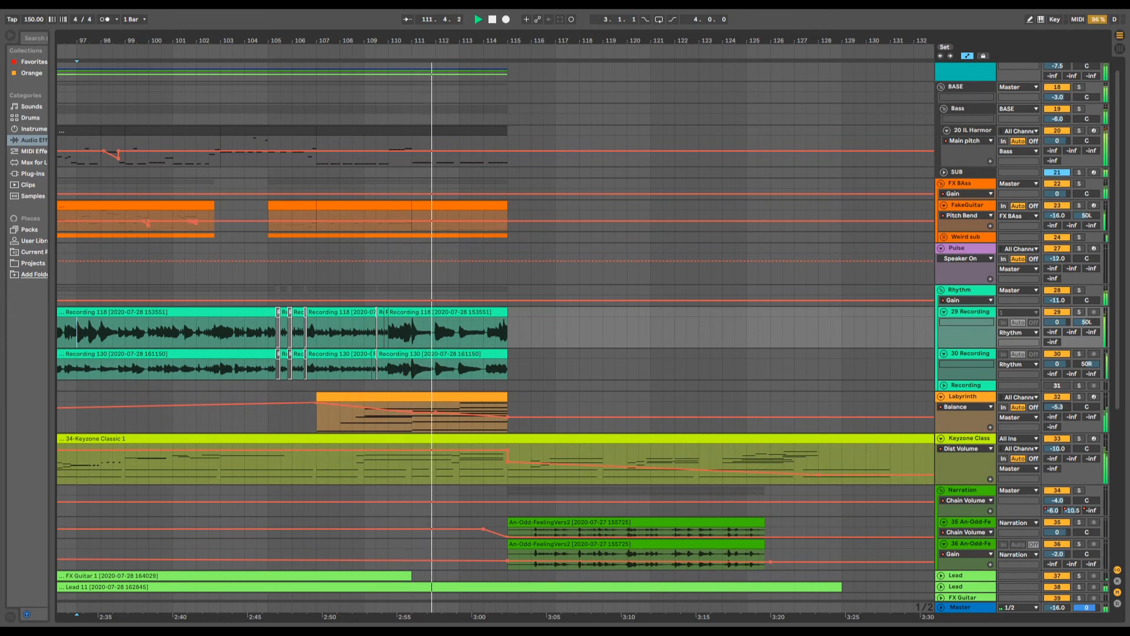
left_click_drag(1058, 407, 1058, 410)
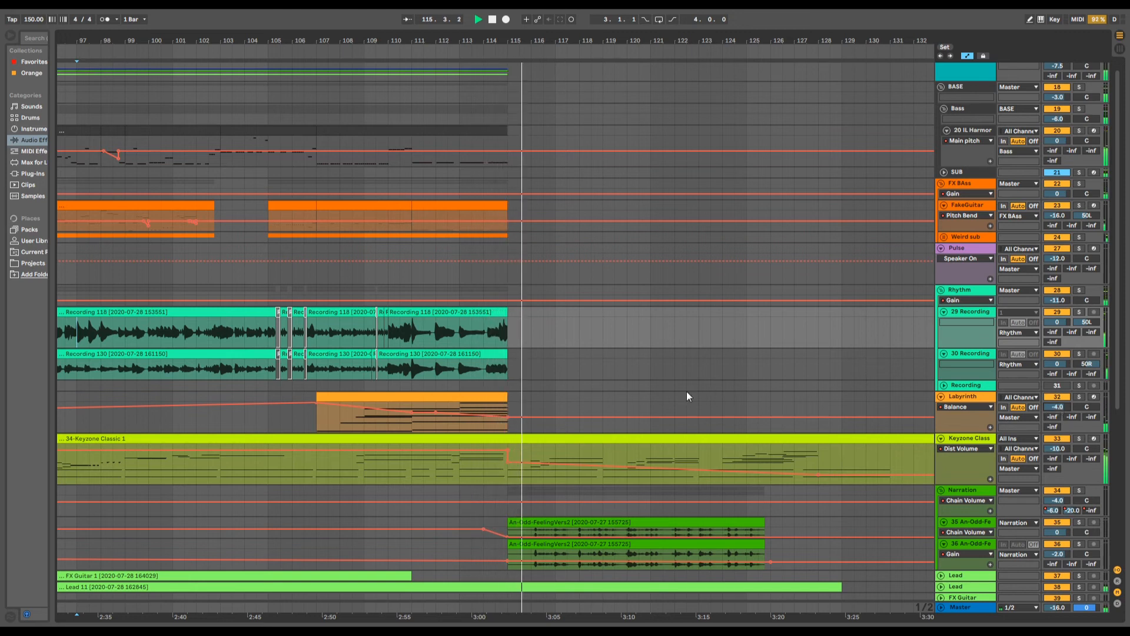
- Follow playback of the closing narration and piano passage from bar 115 to about bar 128, and stop it there
scroll(653, 457, "down", 3)
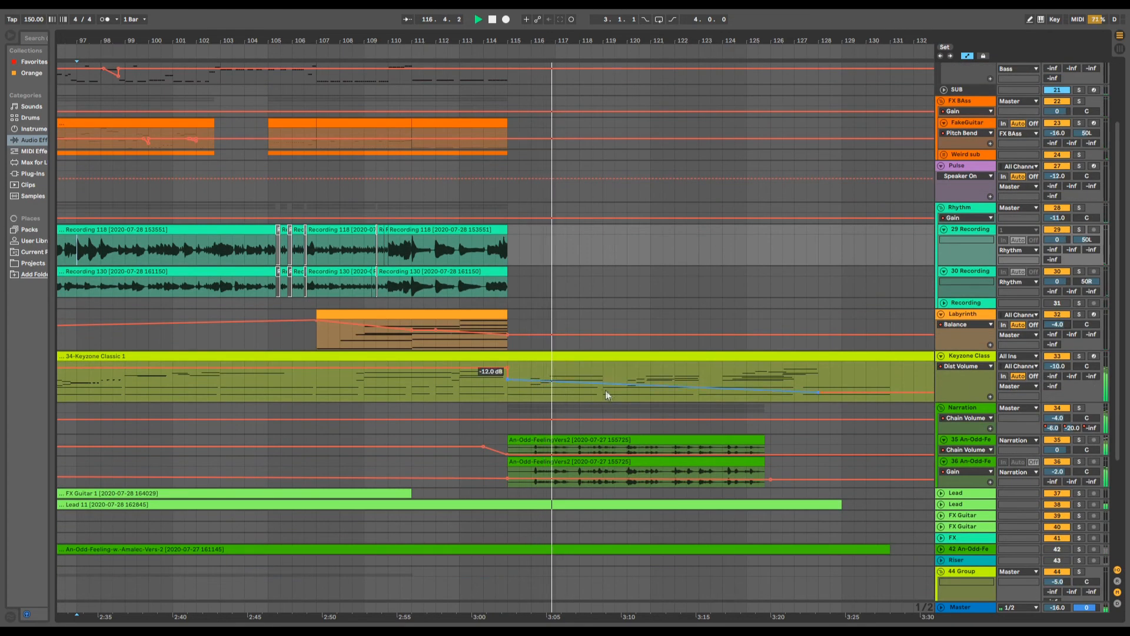
scroll(629, 388, "down", 2)
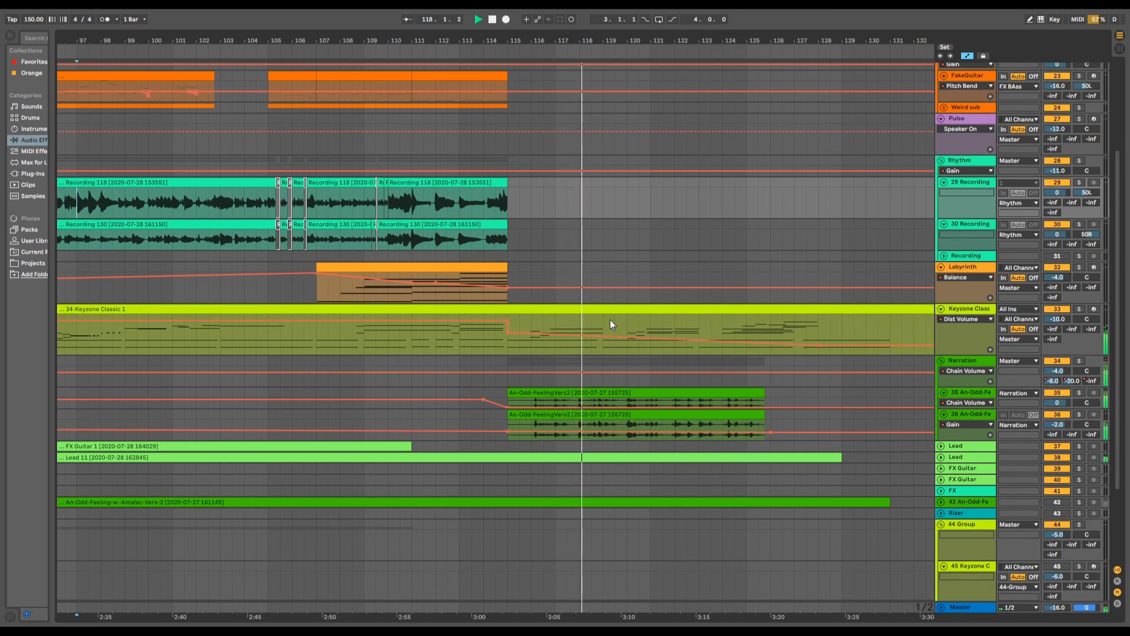
scroll(588, 271, "right", 5)
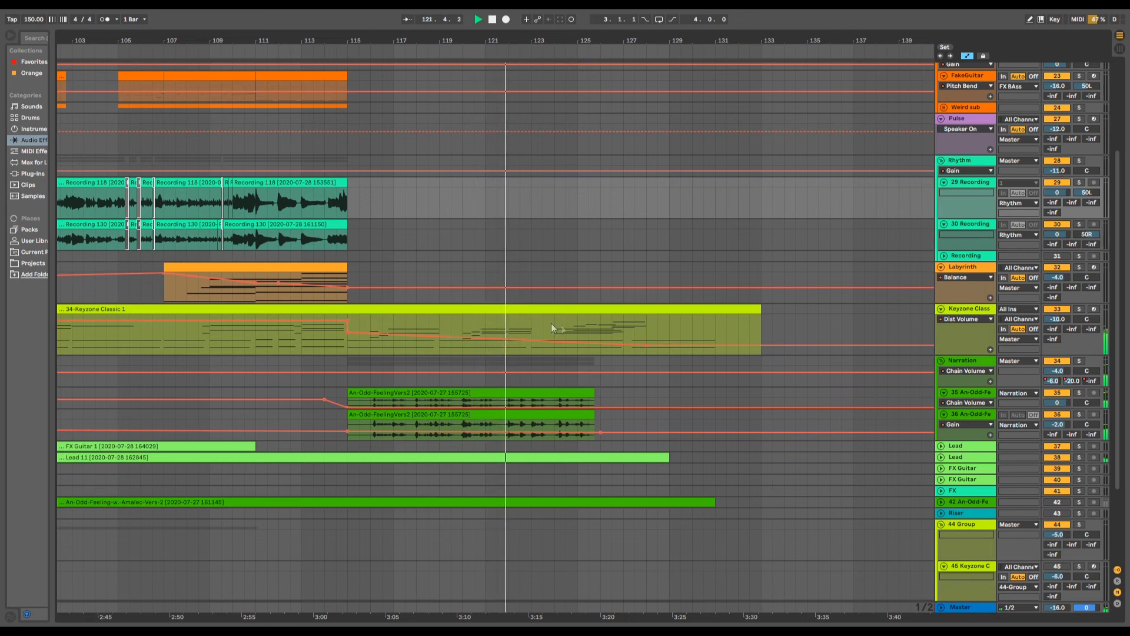
left_click_drag(518, 41, 686, 41)
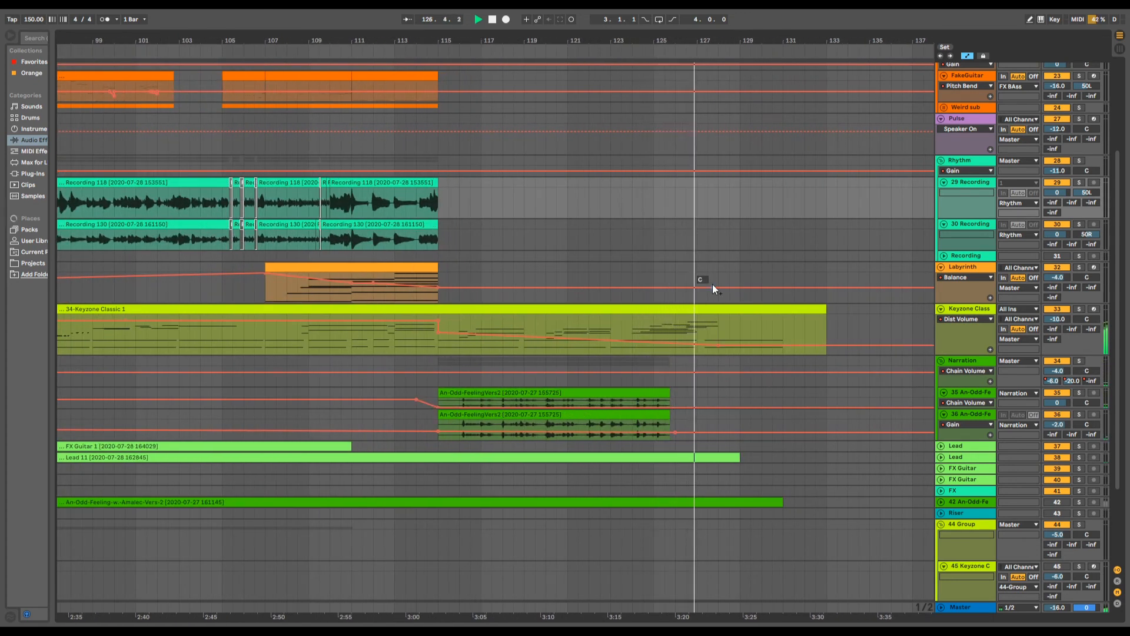
scroll(730, 306, "down", 5)
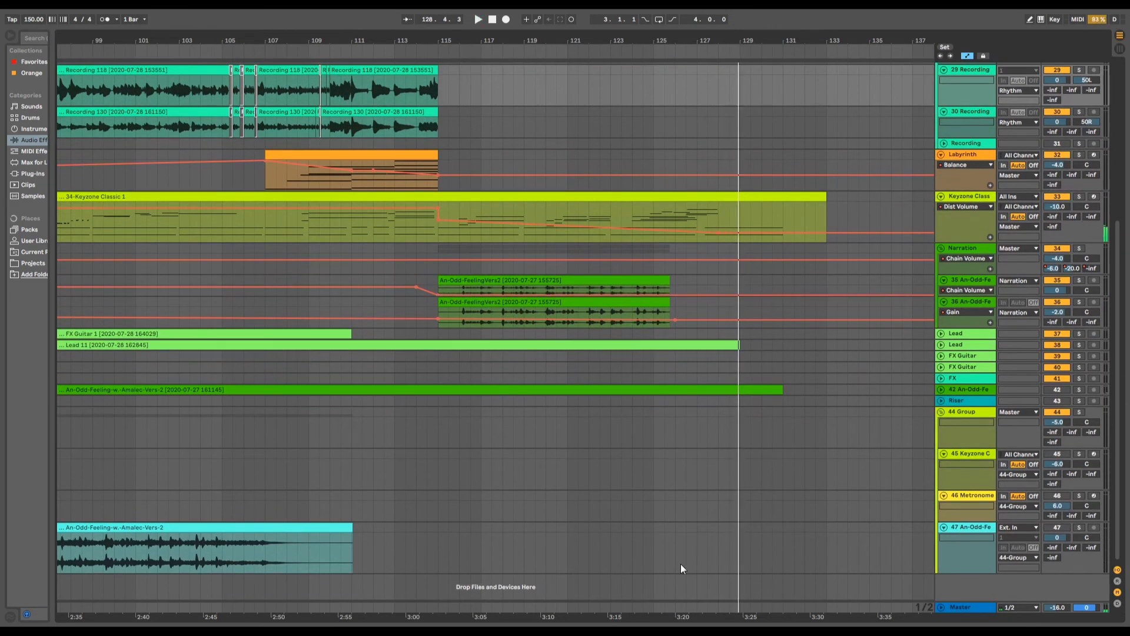
- Solo audio track 47 and play the end of its clip from about bar 106 to bar 109
left_click(1079, 527)
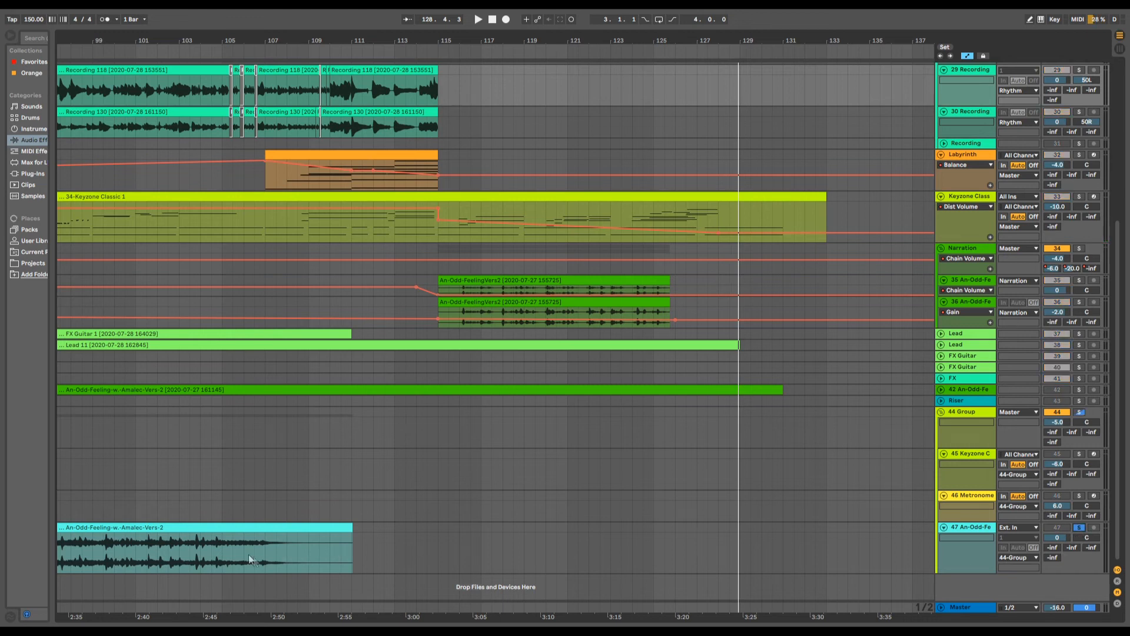
left_click_drag(251, 41, 352, 72)
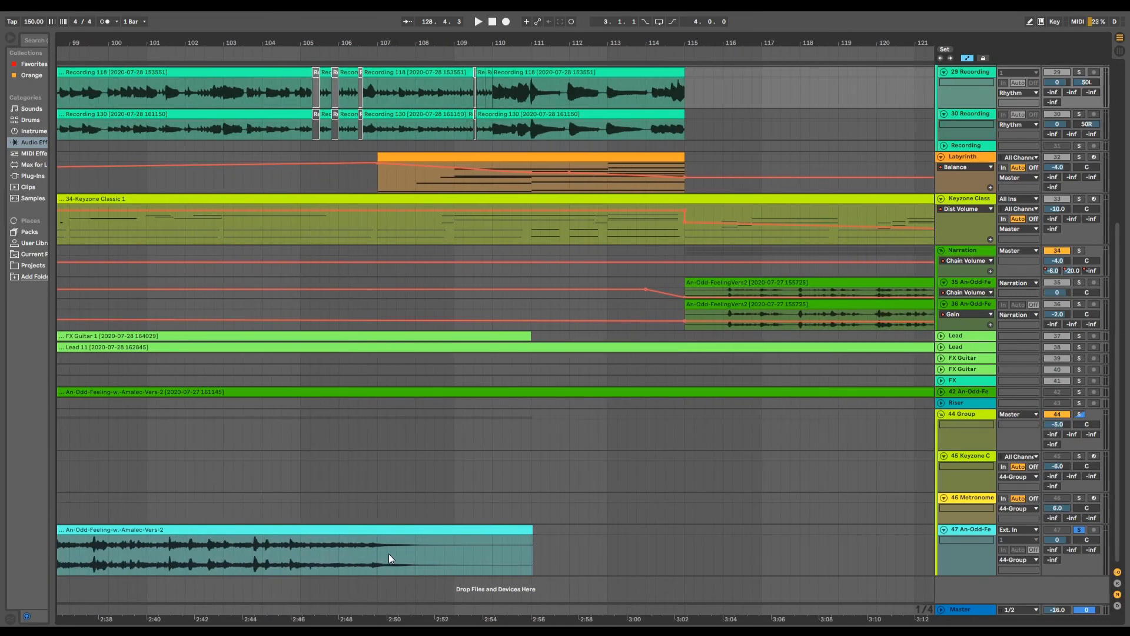
left_click(364, 550)
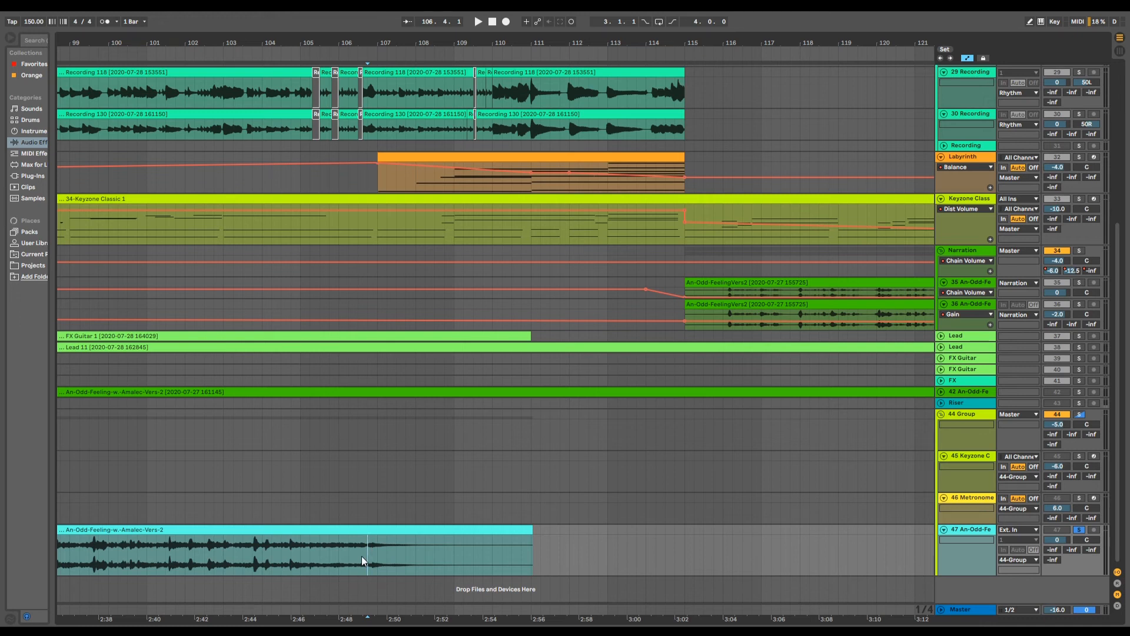
key("space")
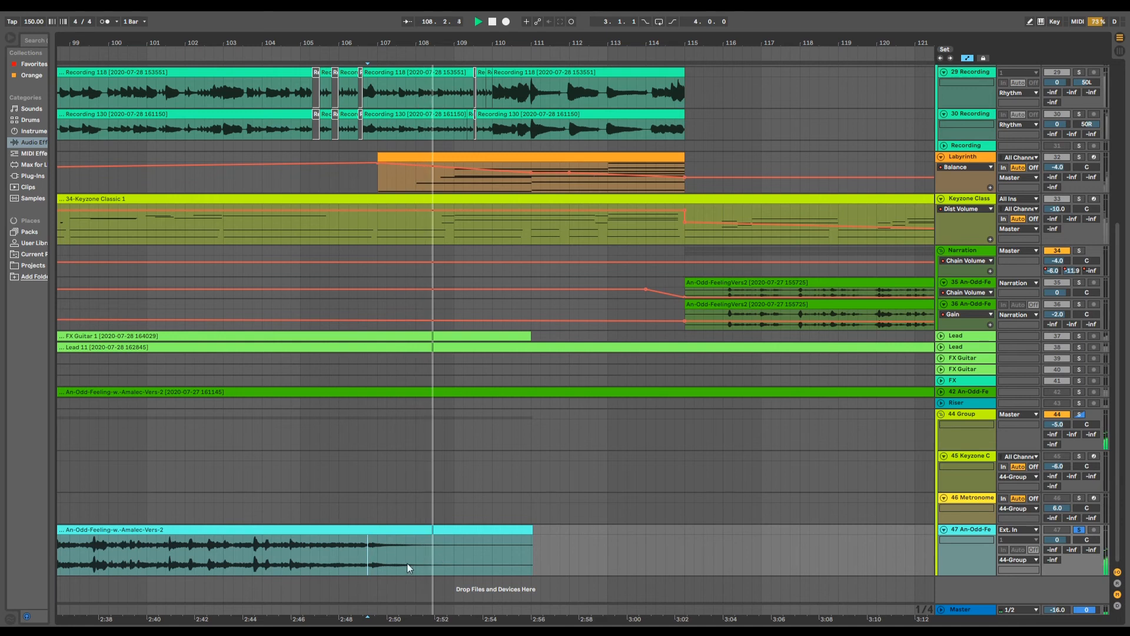
key("space")
- Examine how the end of the track 47 clip lines up with the other tracks in the second half of the song
left_click_drag(423, 41, 563, 26)
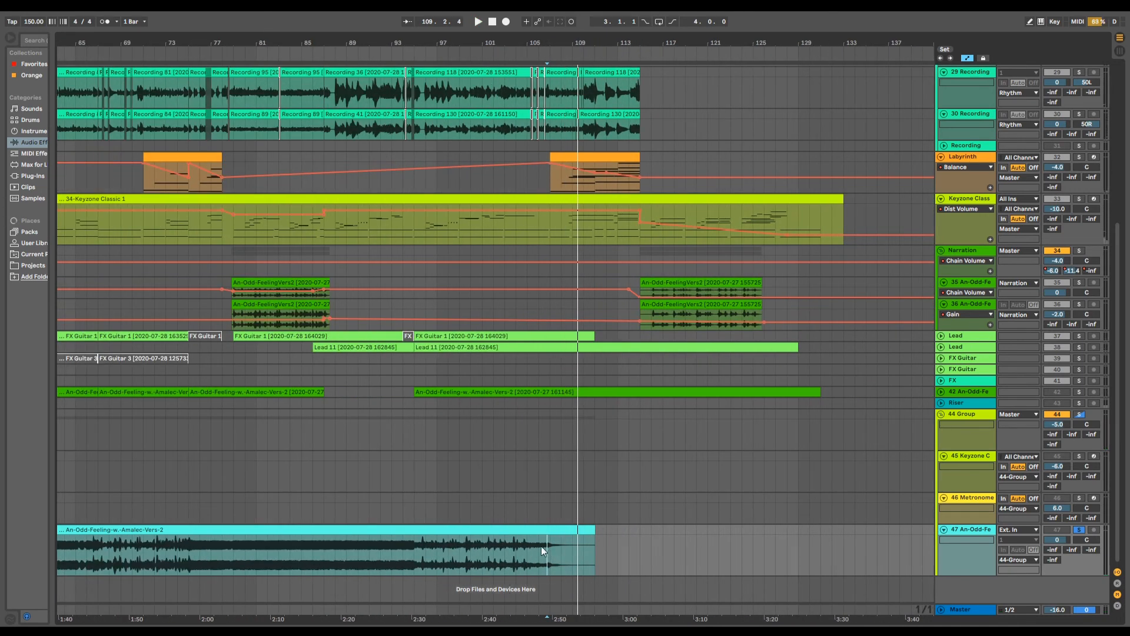
left_click_drag(483, 43, 605, 28)
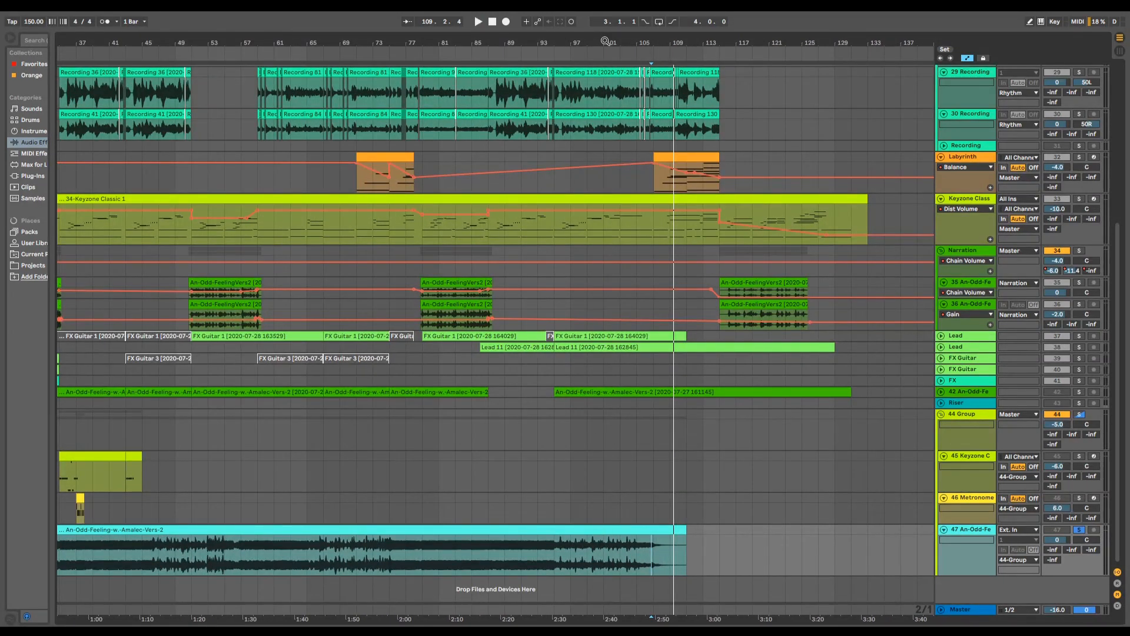
left_click_drag(605, 41, 566, 46)
scroll(756, 330, "up", 2)
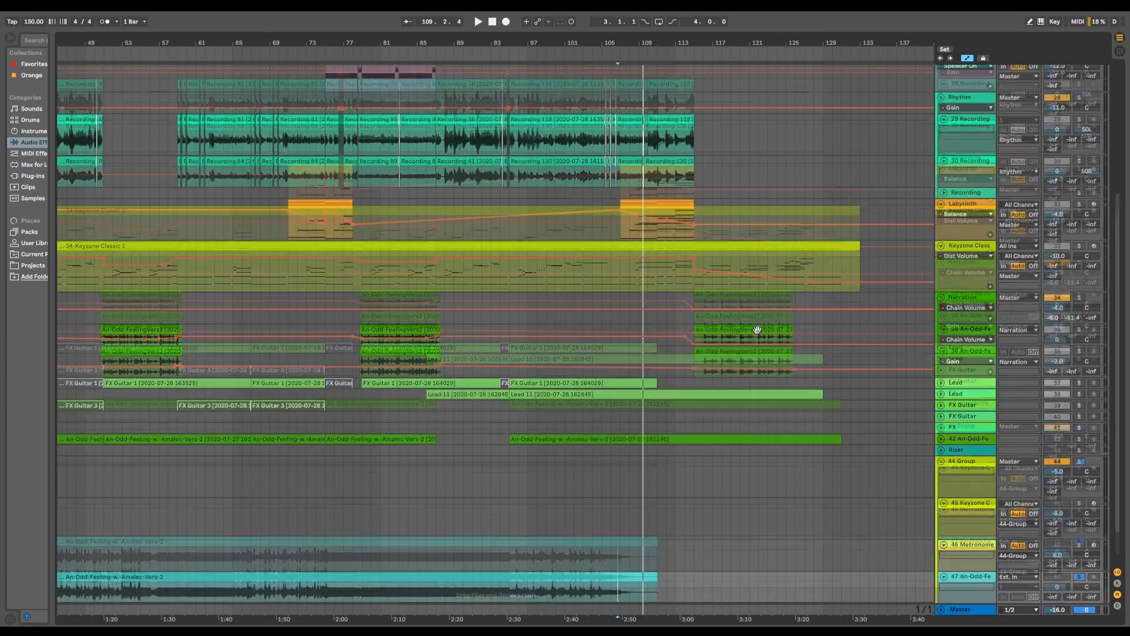
scroll(783, 295, "up", 5)
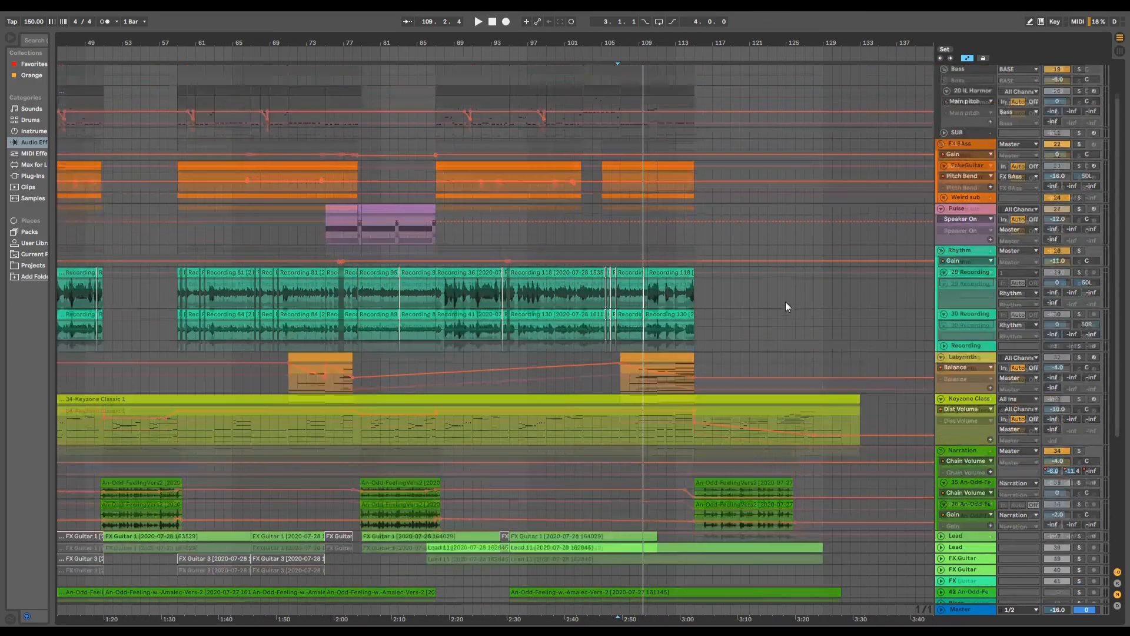
scroll(785, 463, "down", 3)
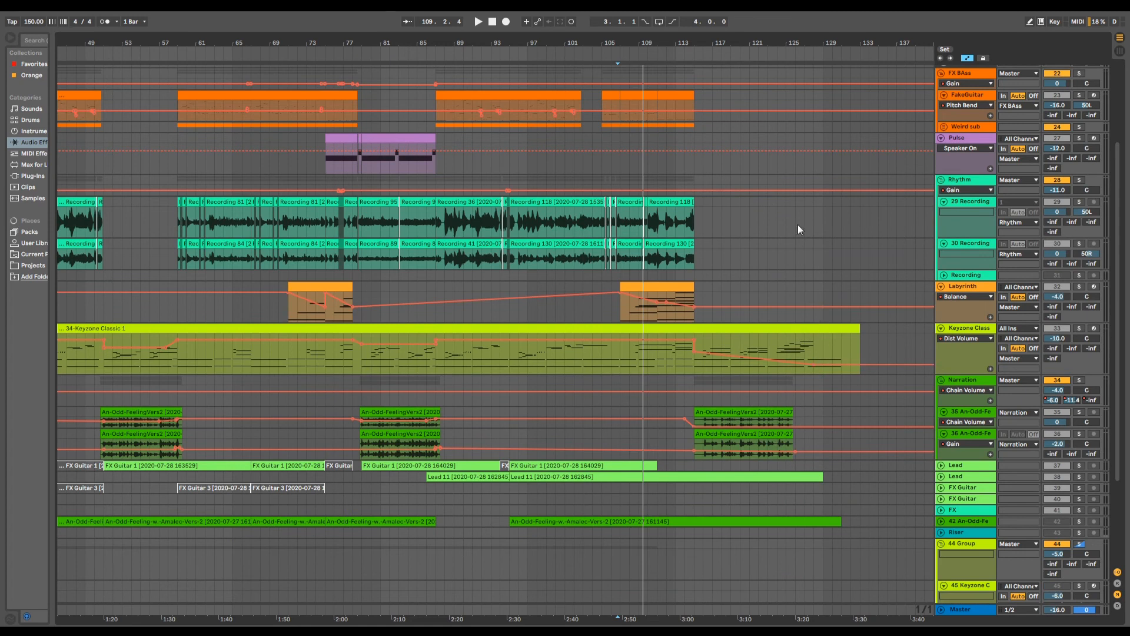
left_click_drag(747, 46, 614, 104)
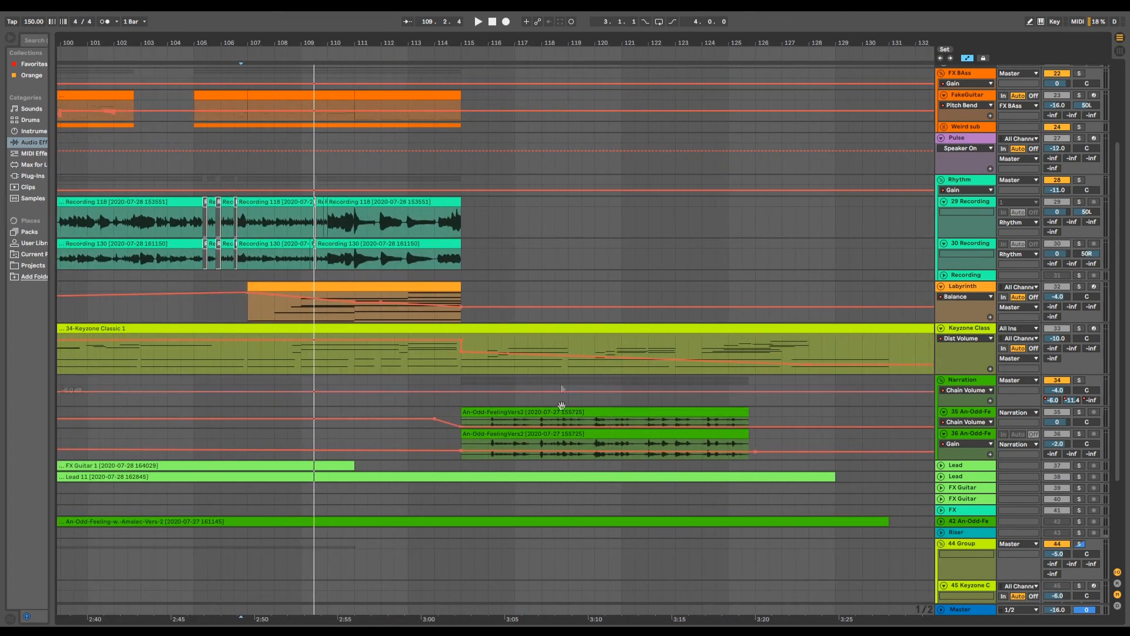
scroll(658, 345, "down", 4)
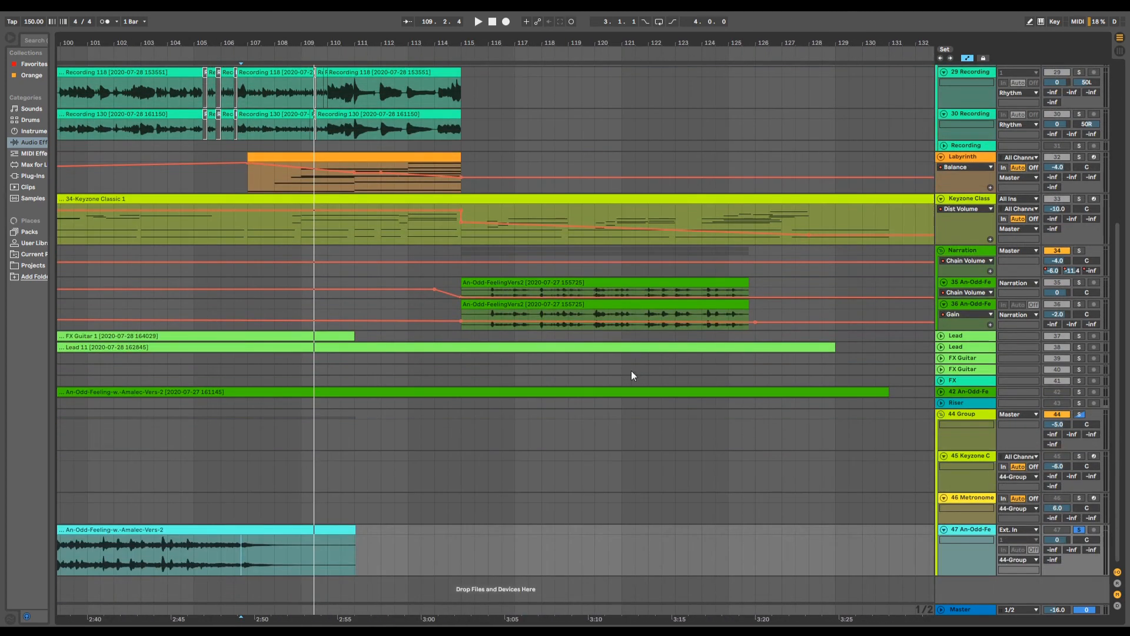
- Examine the outro after bar 115, comparing the piano, narration and lead clips with the tracks that stop there
scroll(596, 388, "up", 2)
scroll(594, 397, "down", 2)
scroll(353, 552, "up", 3)
scroll(237, 593, "down", 3)
scroll(505, 516, "up", 3)
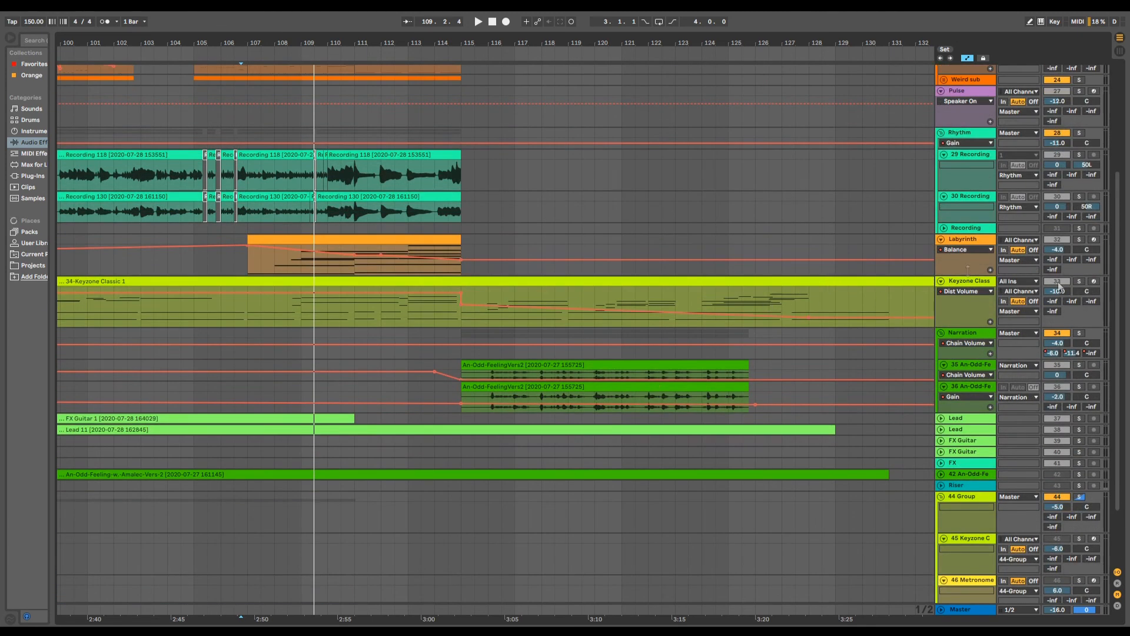
left_click_drag(615, 42, 615, 18)
scroll(566, 365, "down", 1)
scroll(566, 365, "down", 2)
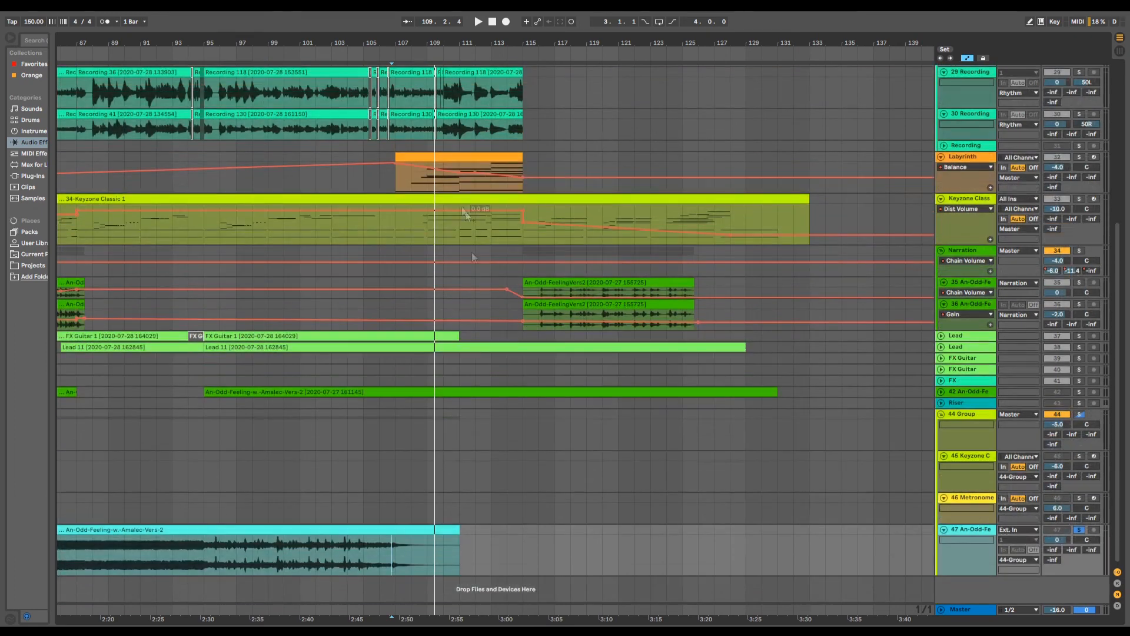
scroll(444, 165, "up", 4)
- Review the whole song's arrangement from bar 1 to the end, across all tracks from Drum to track 47
left_click_drag(438, 37, 682, 41)
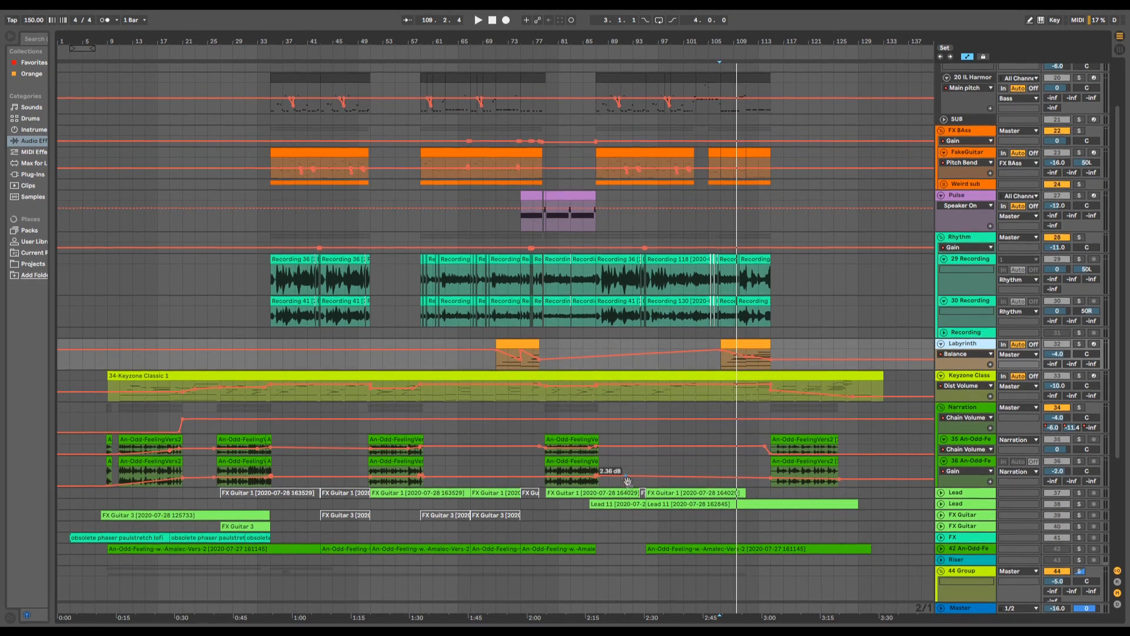
scroll(612, 471, "down", 5)
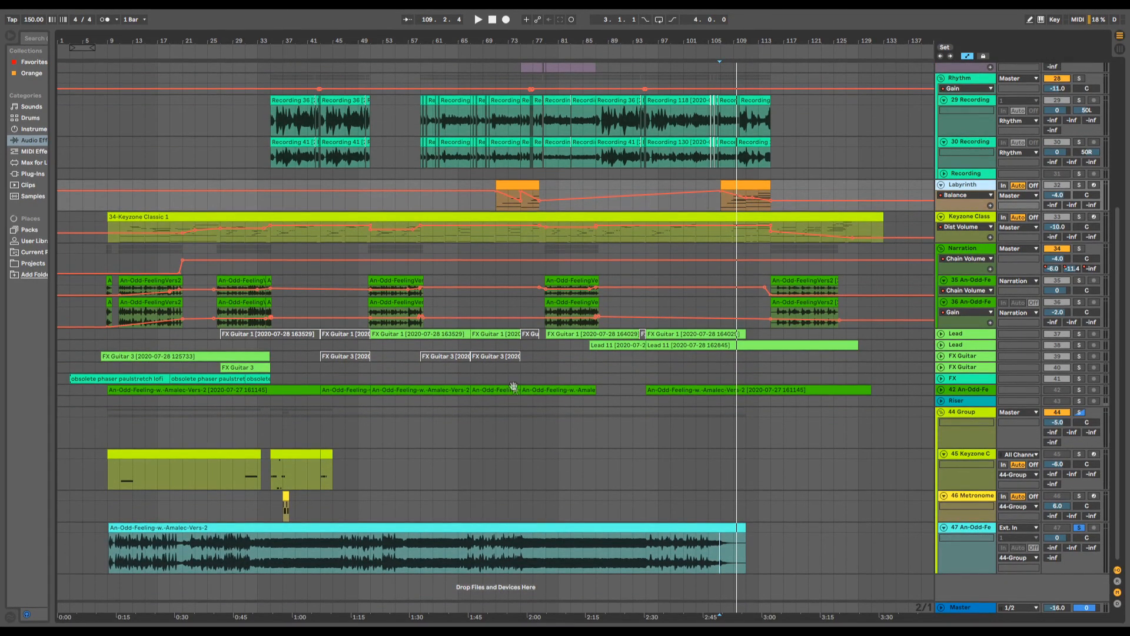
scroll(610, 433, "up", 2)
scroll(604, 443, "up", 2)
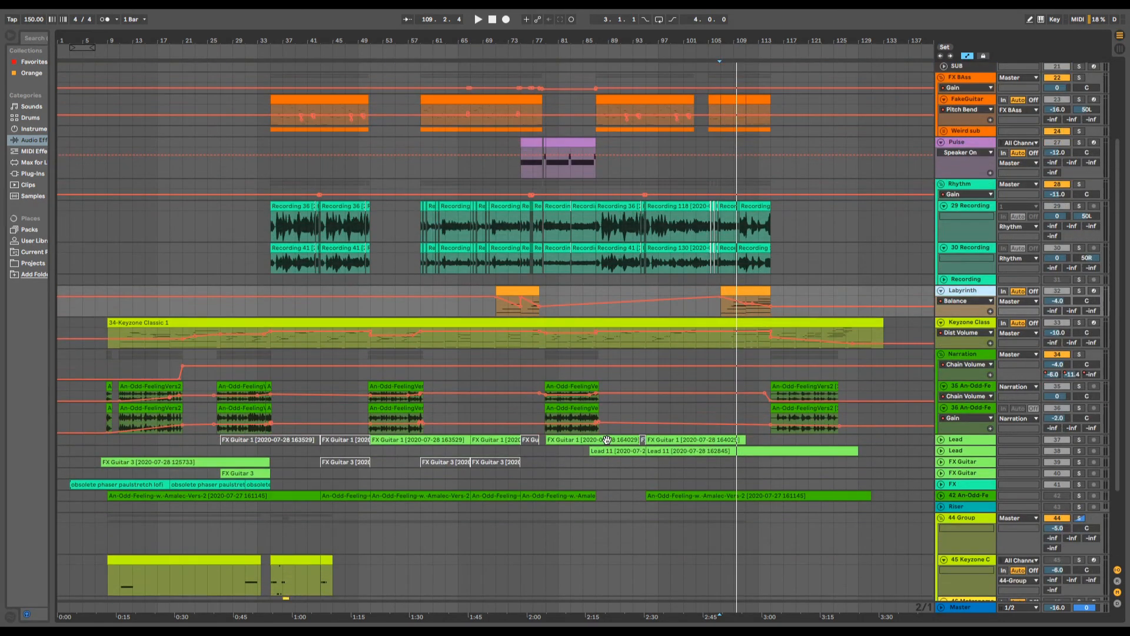
scroll(630, 451, "up", 2)
scroll(630, 452, "up", 2)
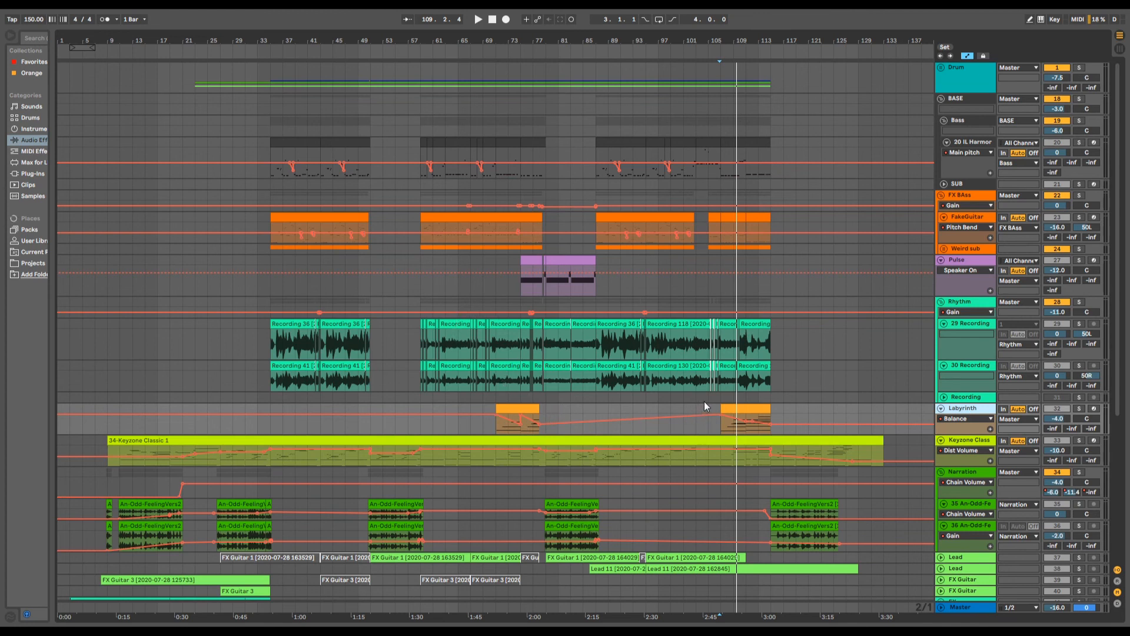
scroll(718, 406, "down", 3)
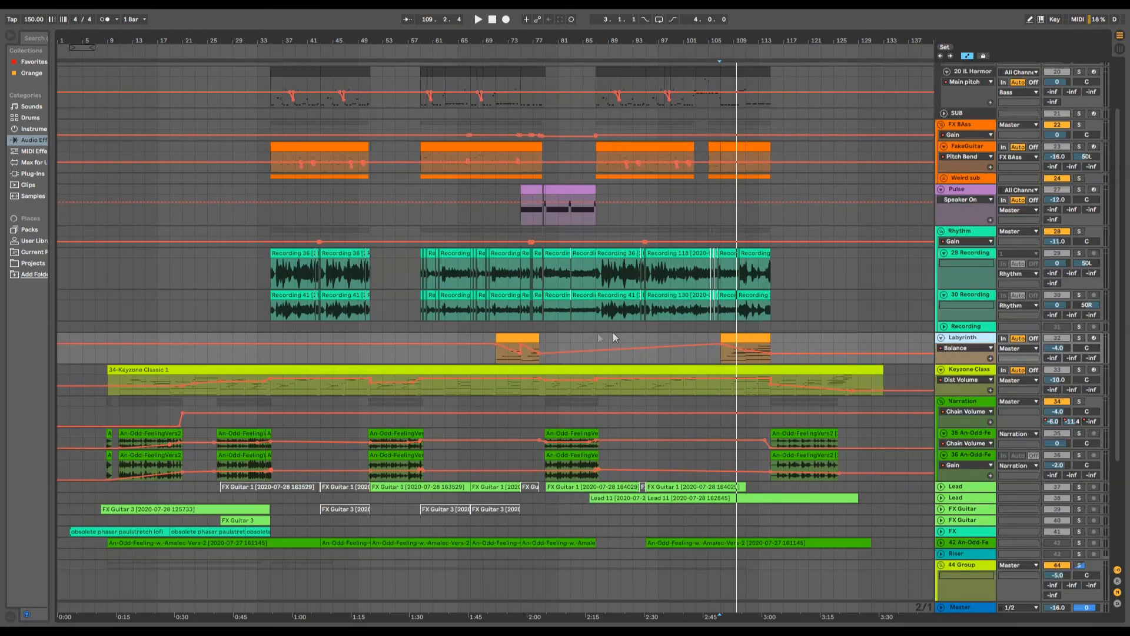
scroll(622, 397, "down", 6)
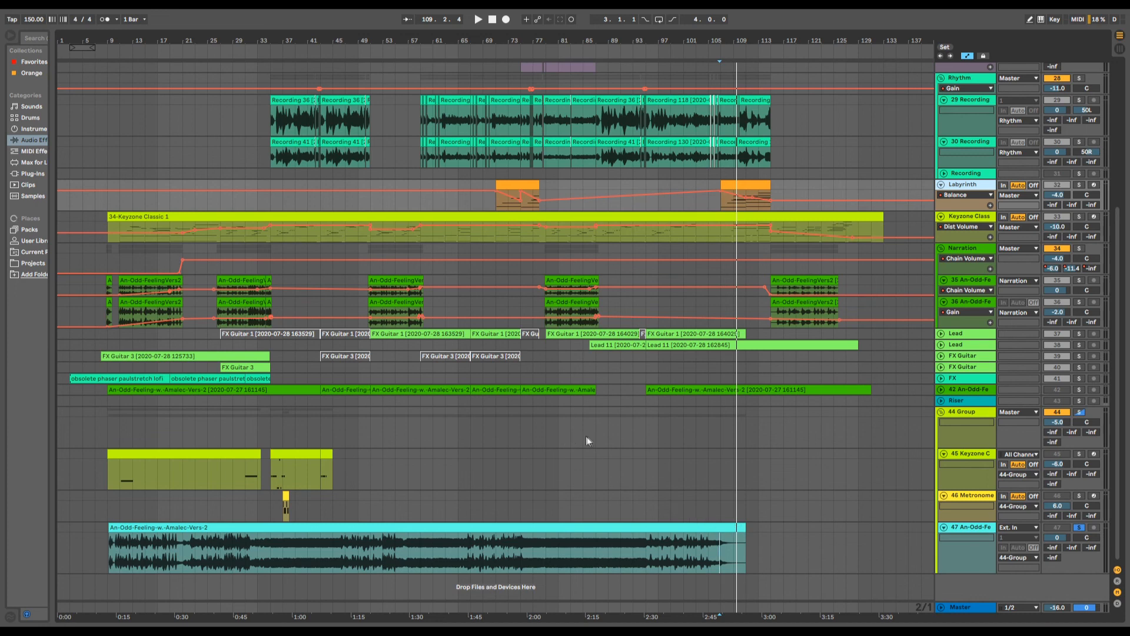
scroll(768, 489, "up", 6)
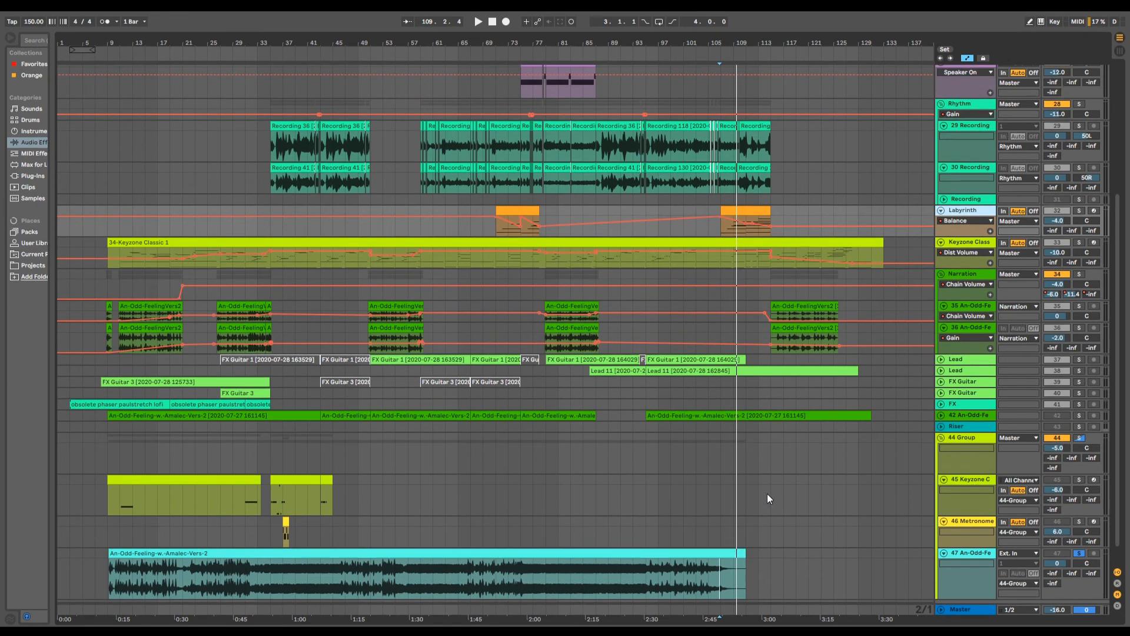
scroll(768, 483, "up", 2)
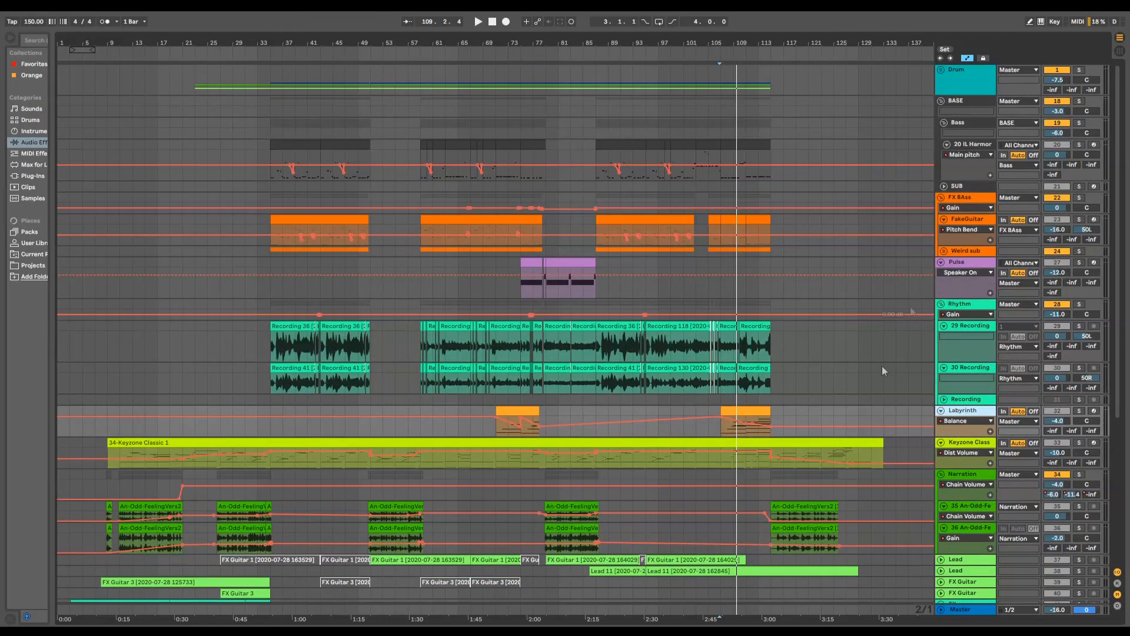
- Fold the Rhythm, Pulse, FX BAss, BASE, Labyrinth, Keyzone Classic, Narration and 44 Group tracks for a compact overview
left_click(942, 304)
left_click(940, 262)
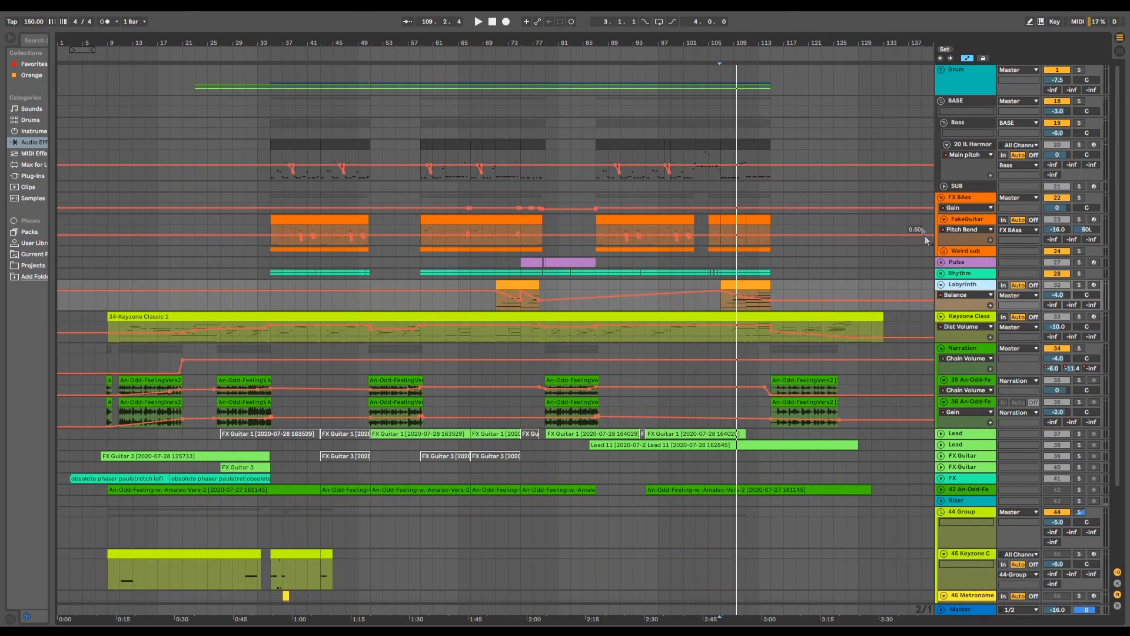
left_click(940, 197)
left_click(940, 101)
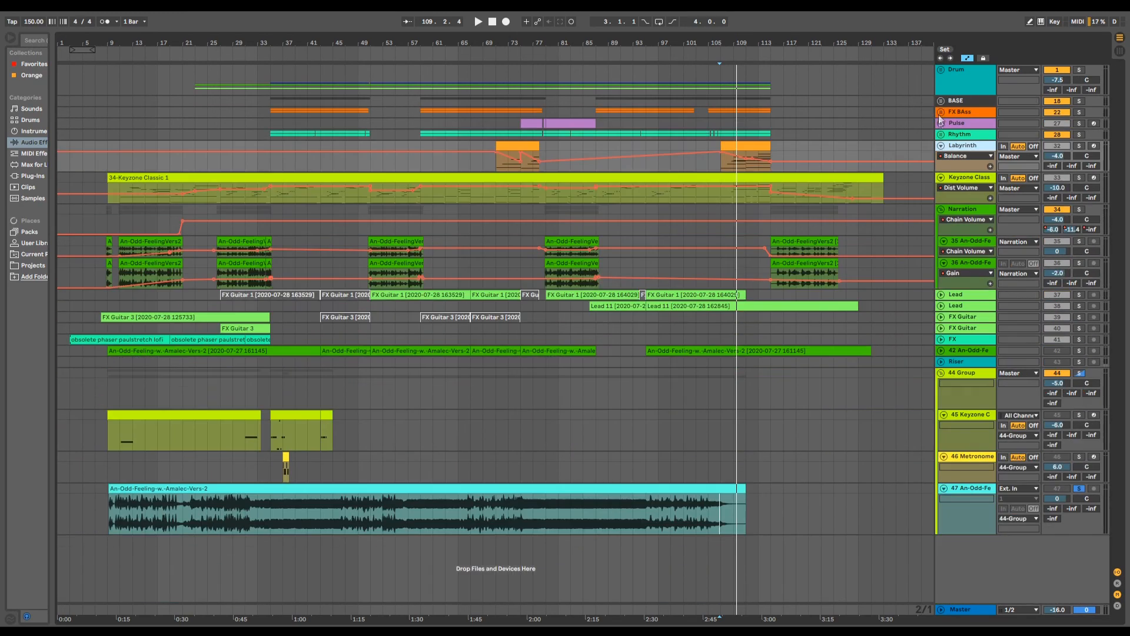
left_click(941, 145)
left_click(940, 157)
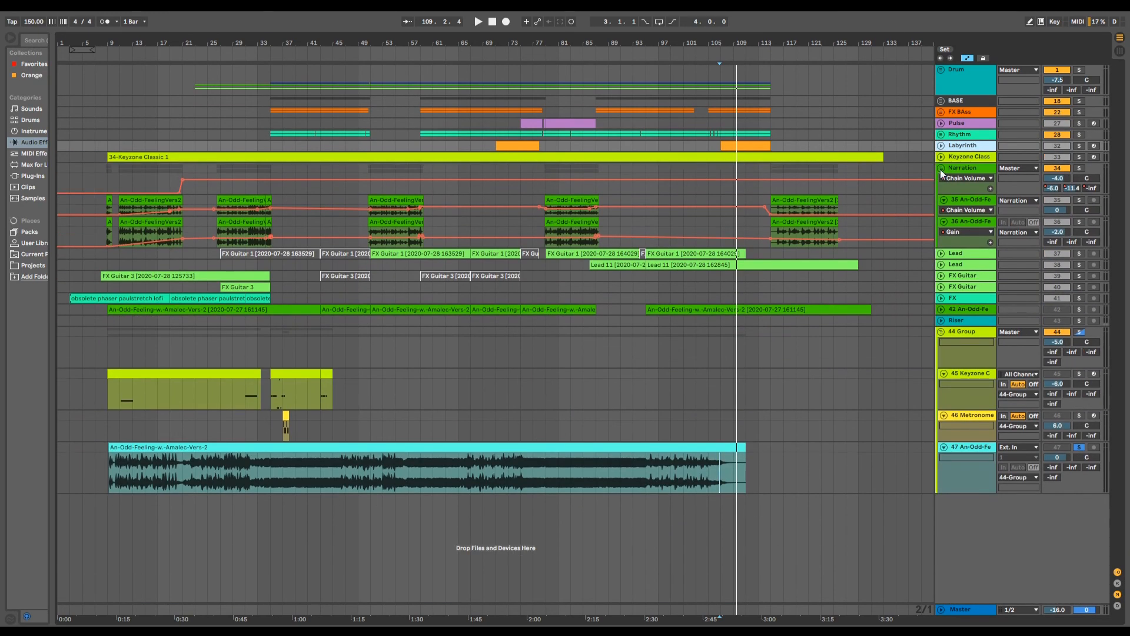
left_click(940, 168)
left_click(940, 258)
left_click(940, 257)
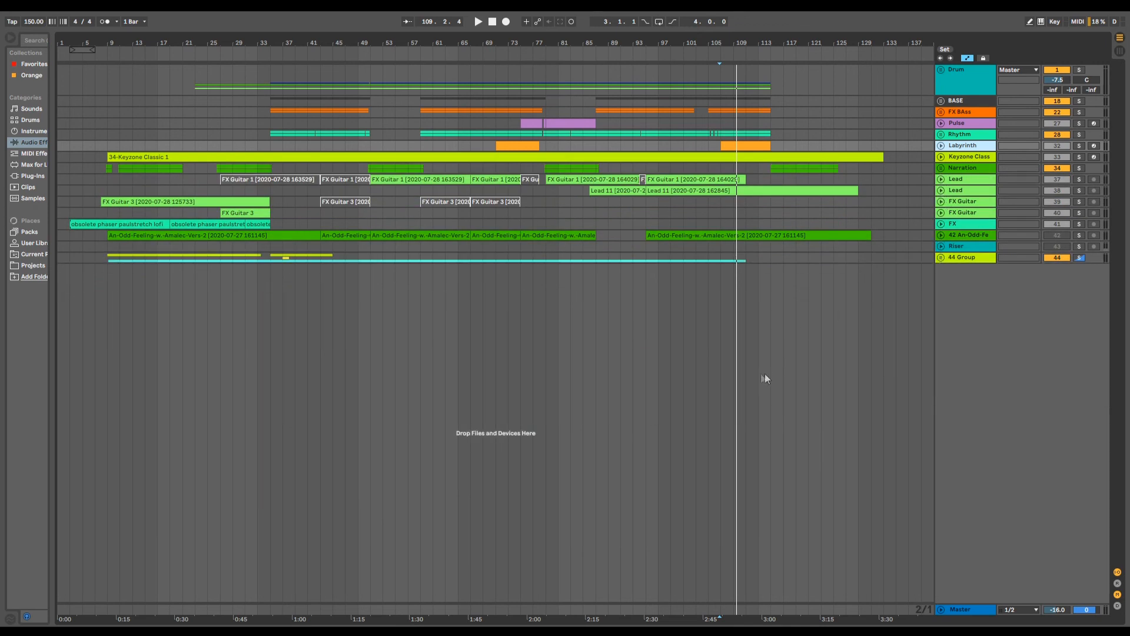